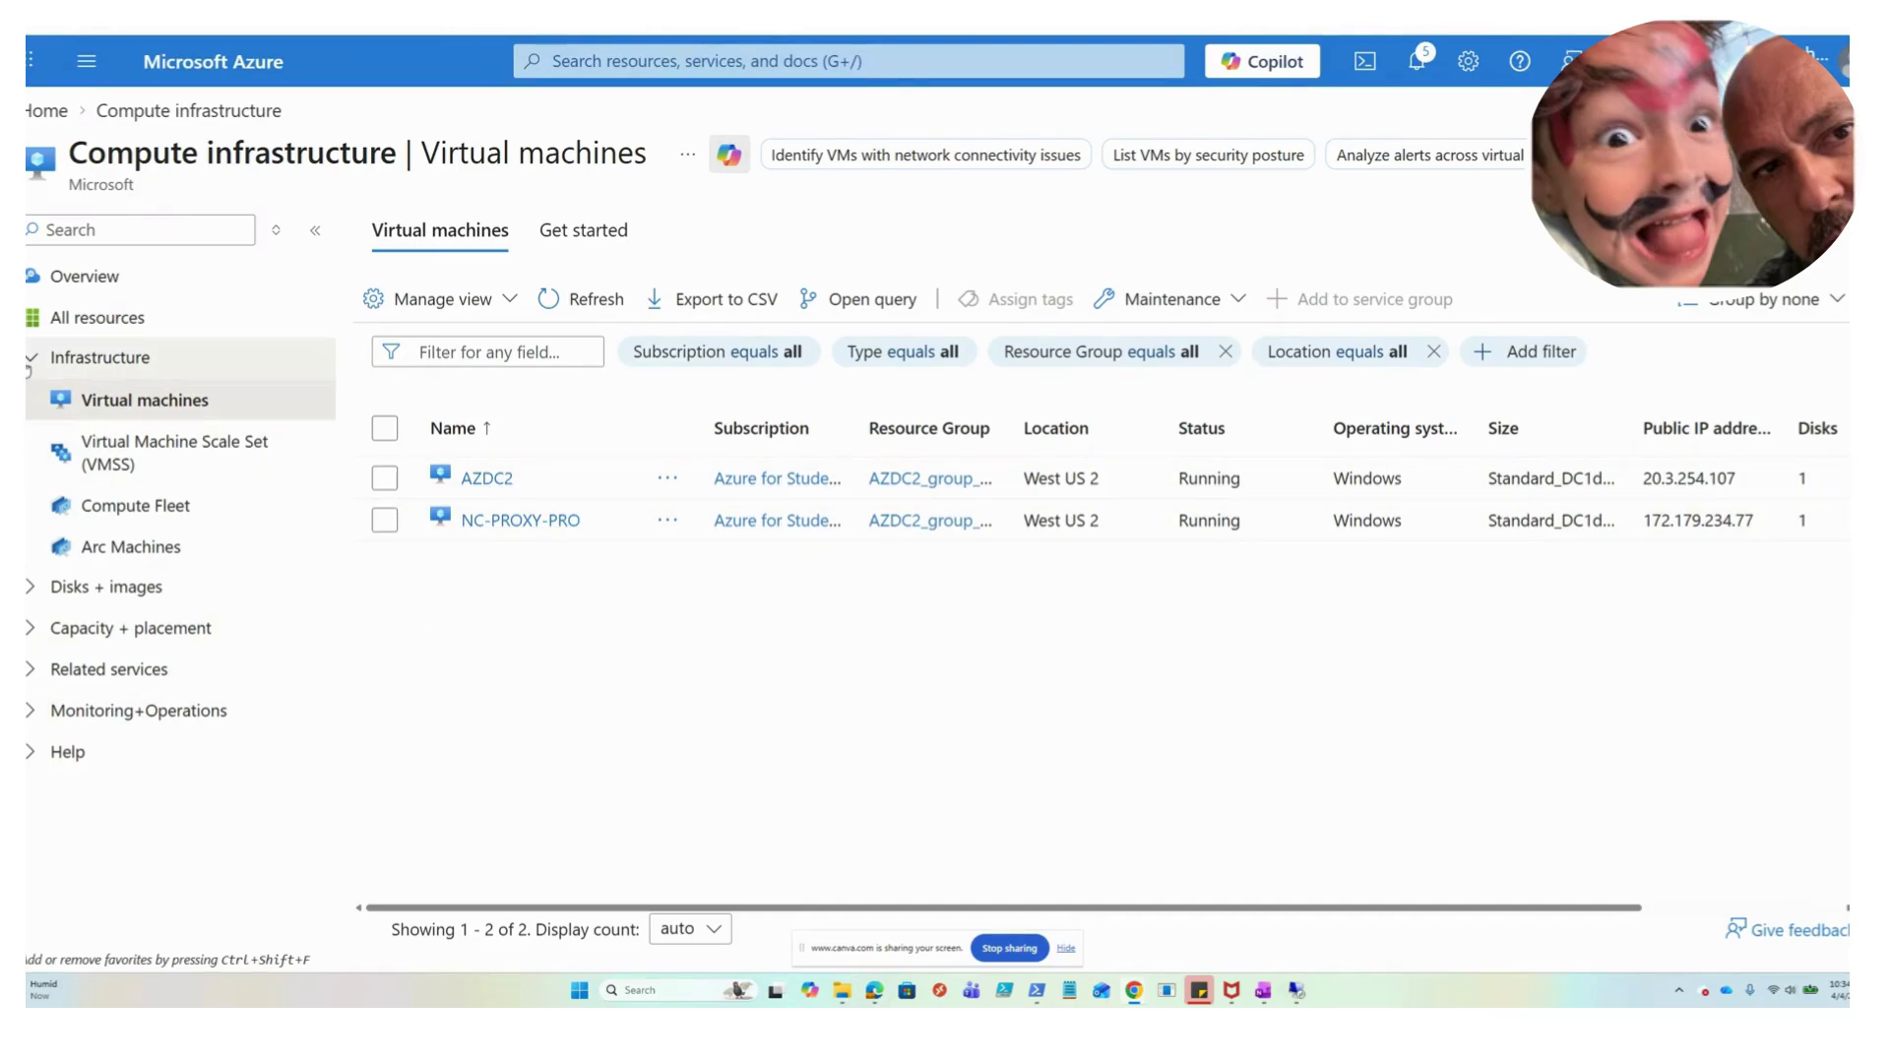
Open the Connect page of the NC-PROXY-PRO virtual machine with its native RDP options
left_click(98, 358)
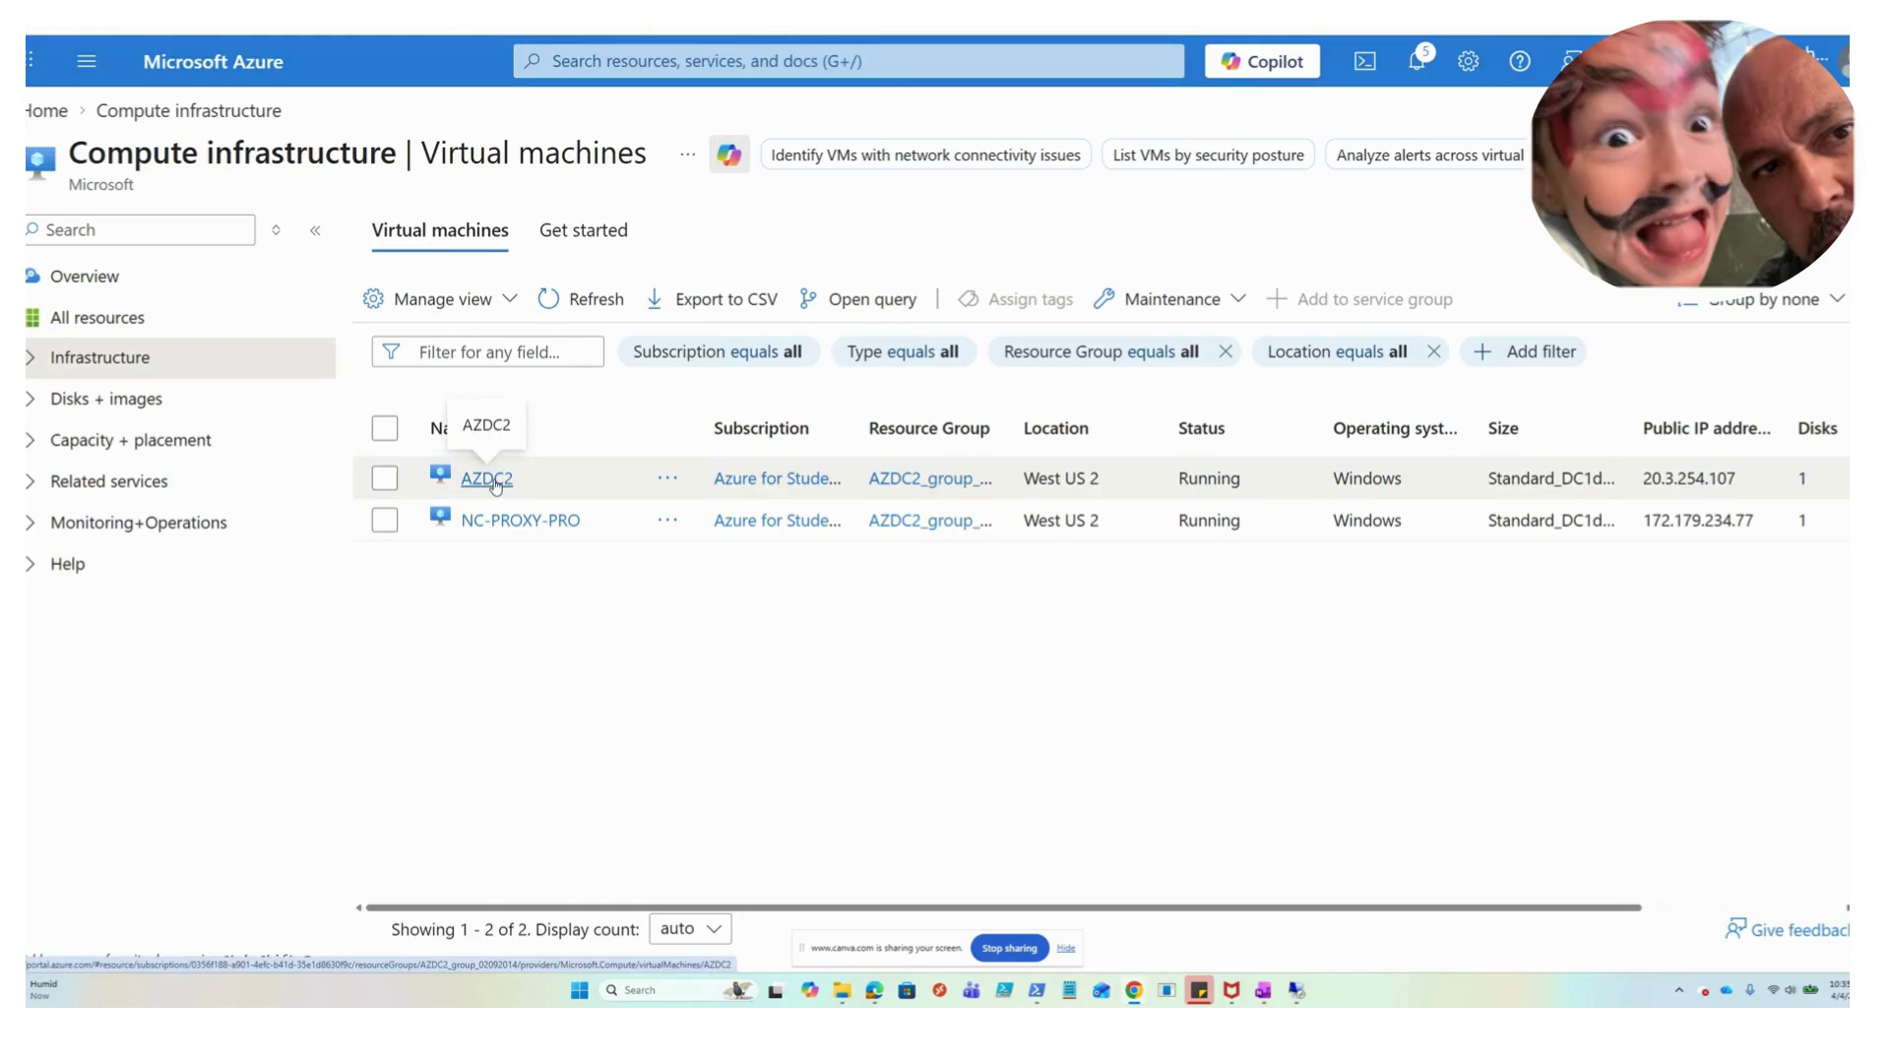
left_click(556, 532)
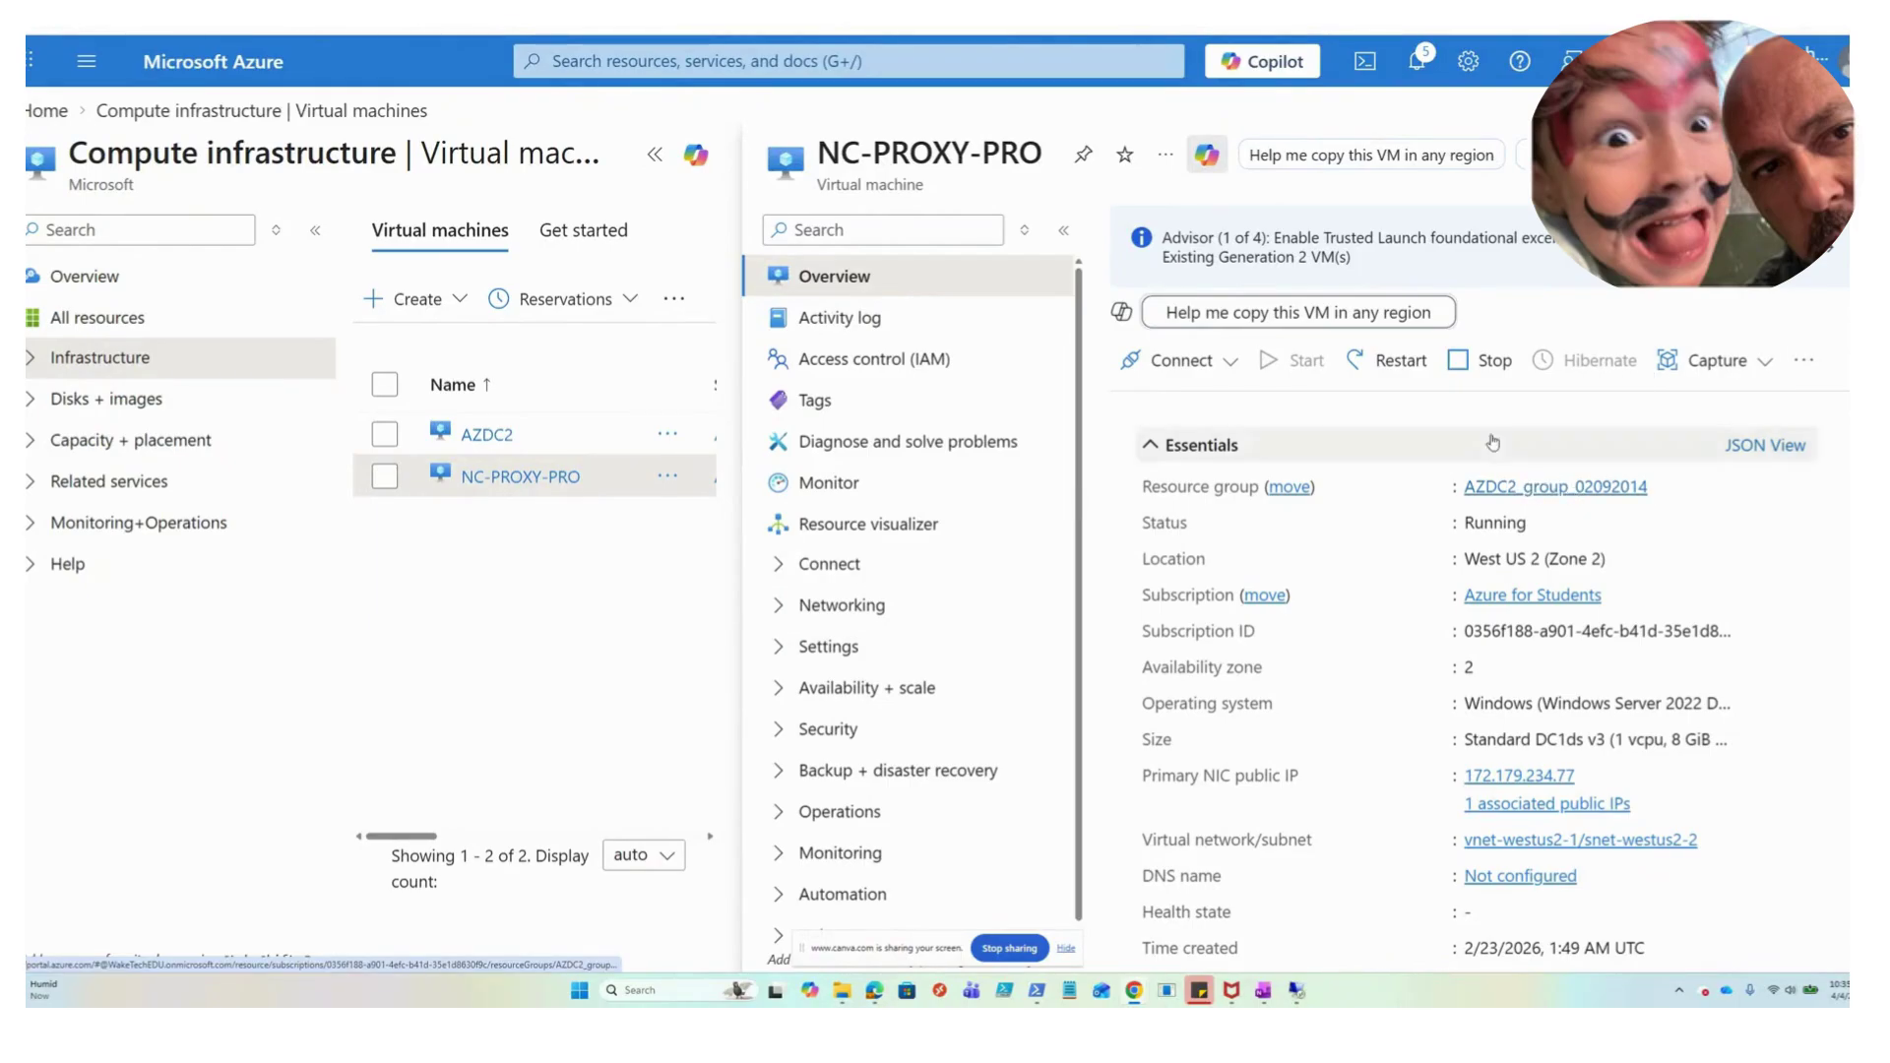
left_click(1200, 380)
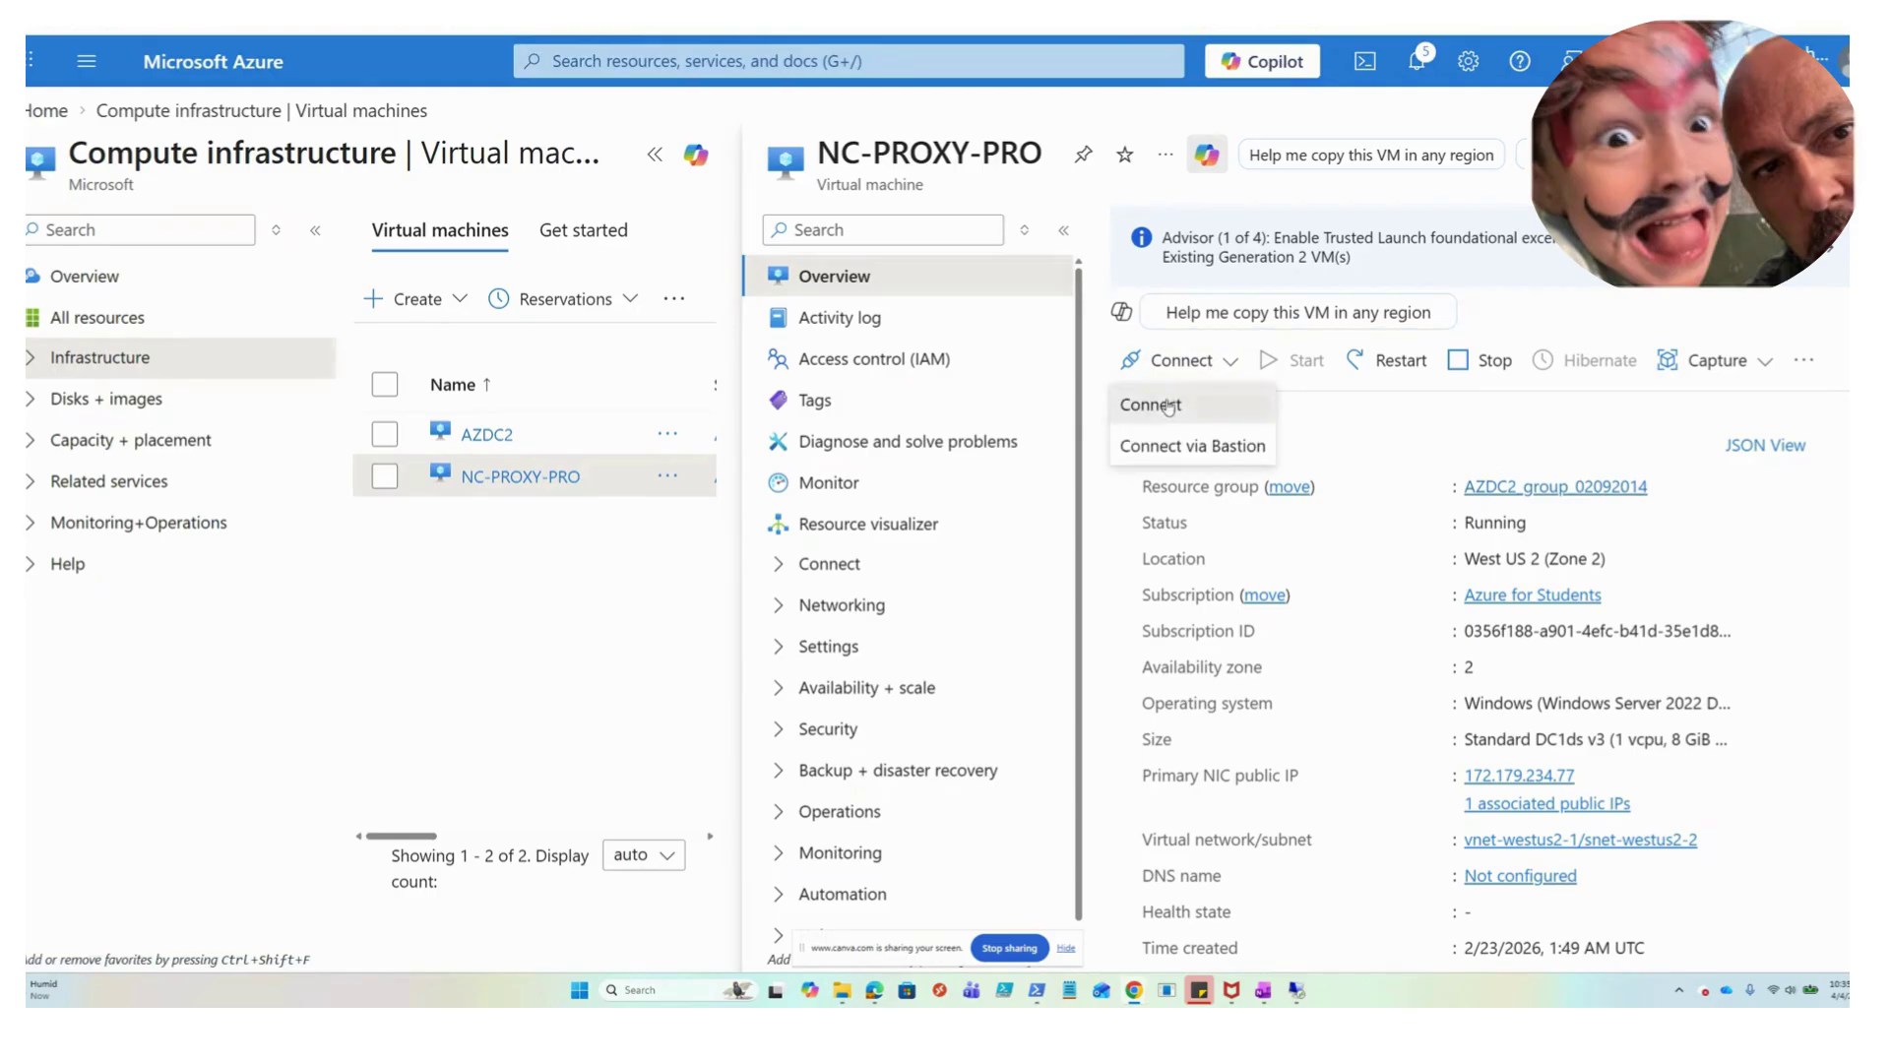
left_click(1167, 408)
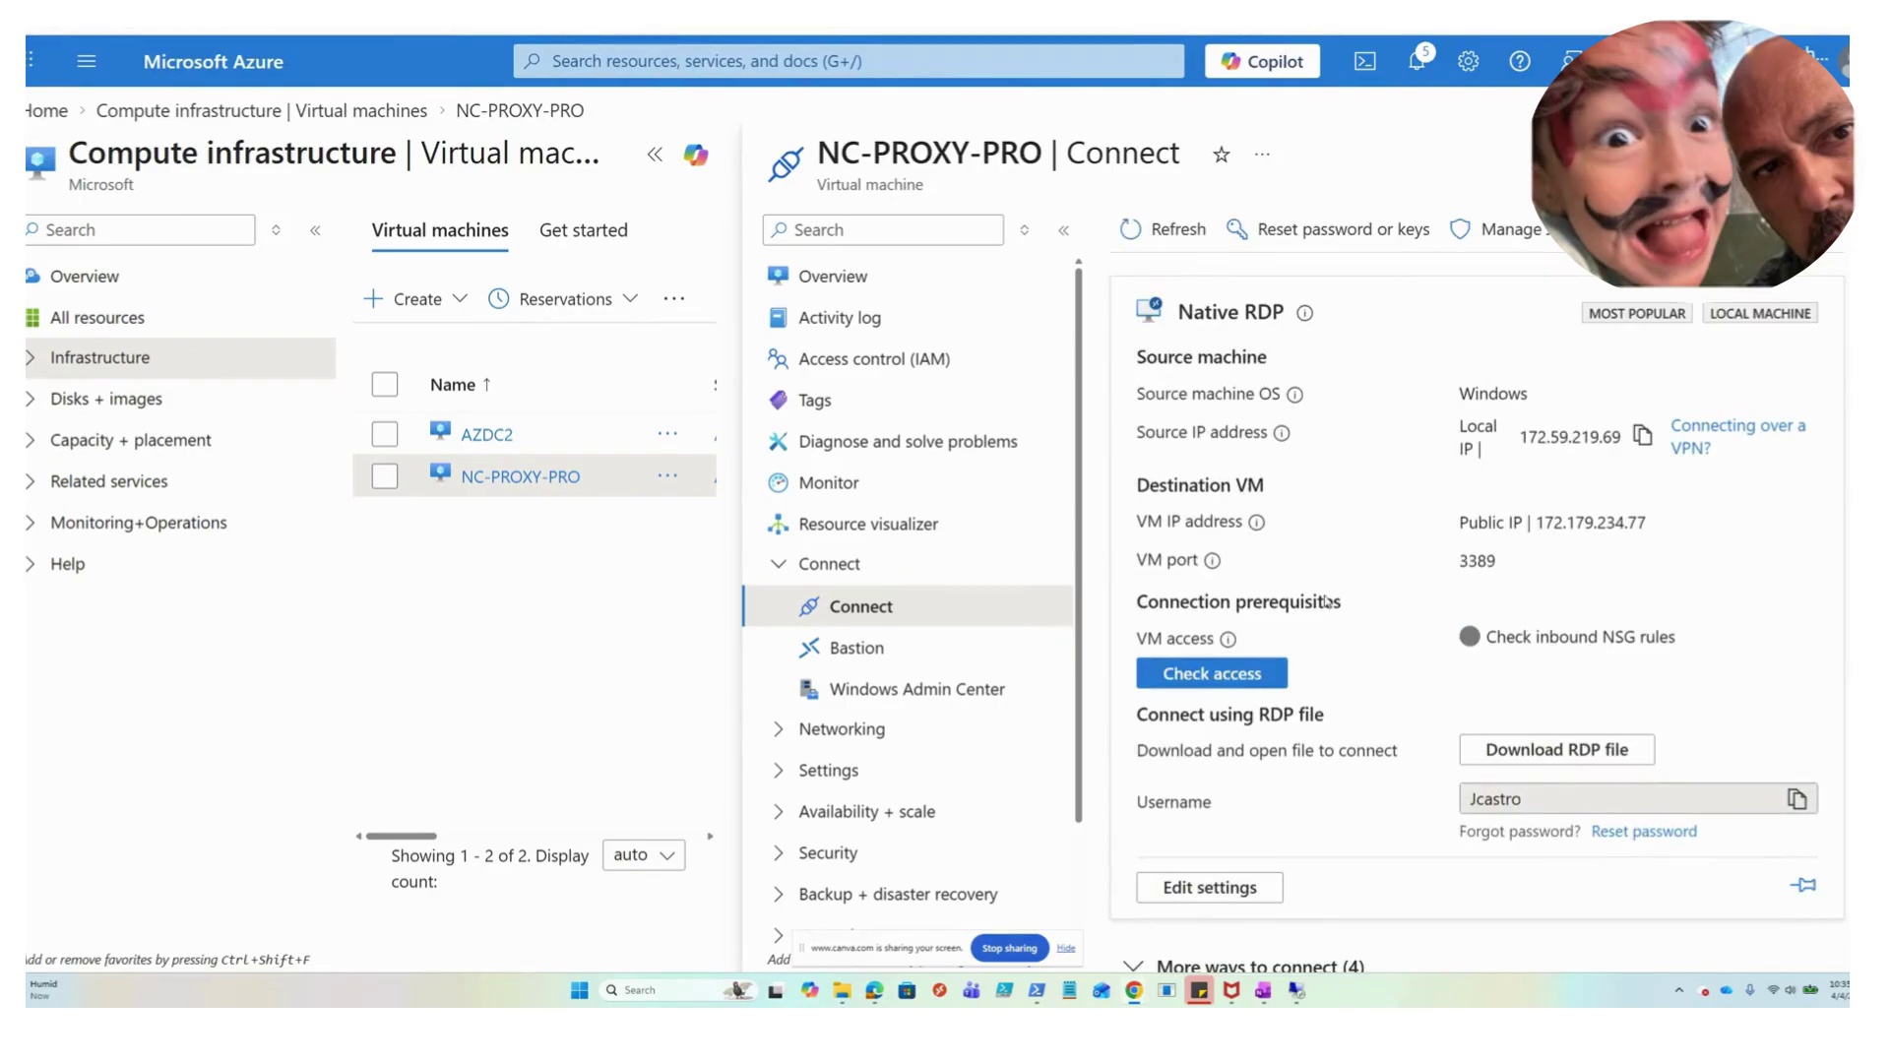
scroll(935, 734, "down", 2)
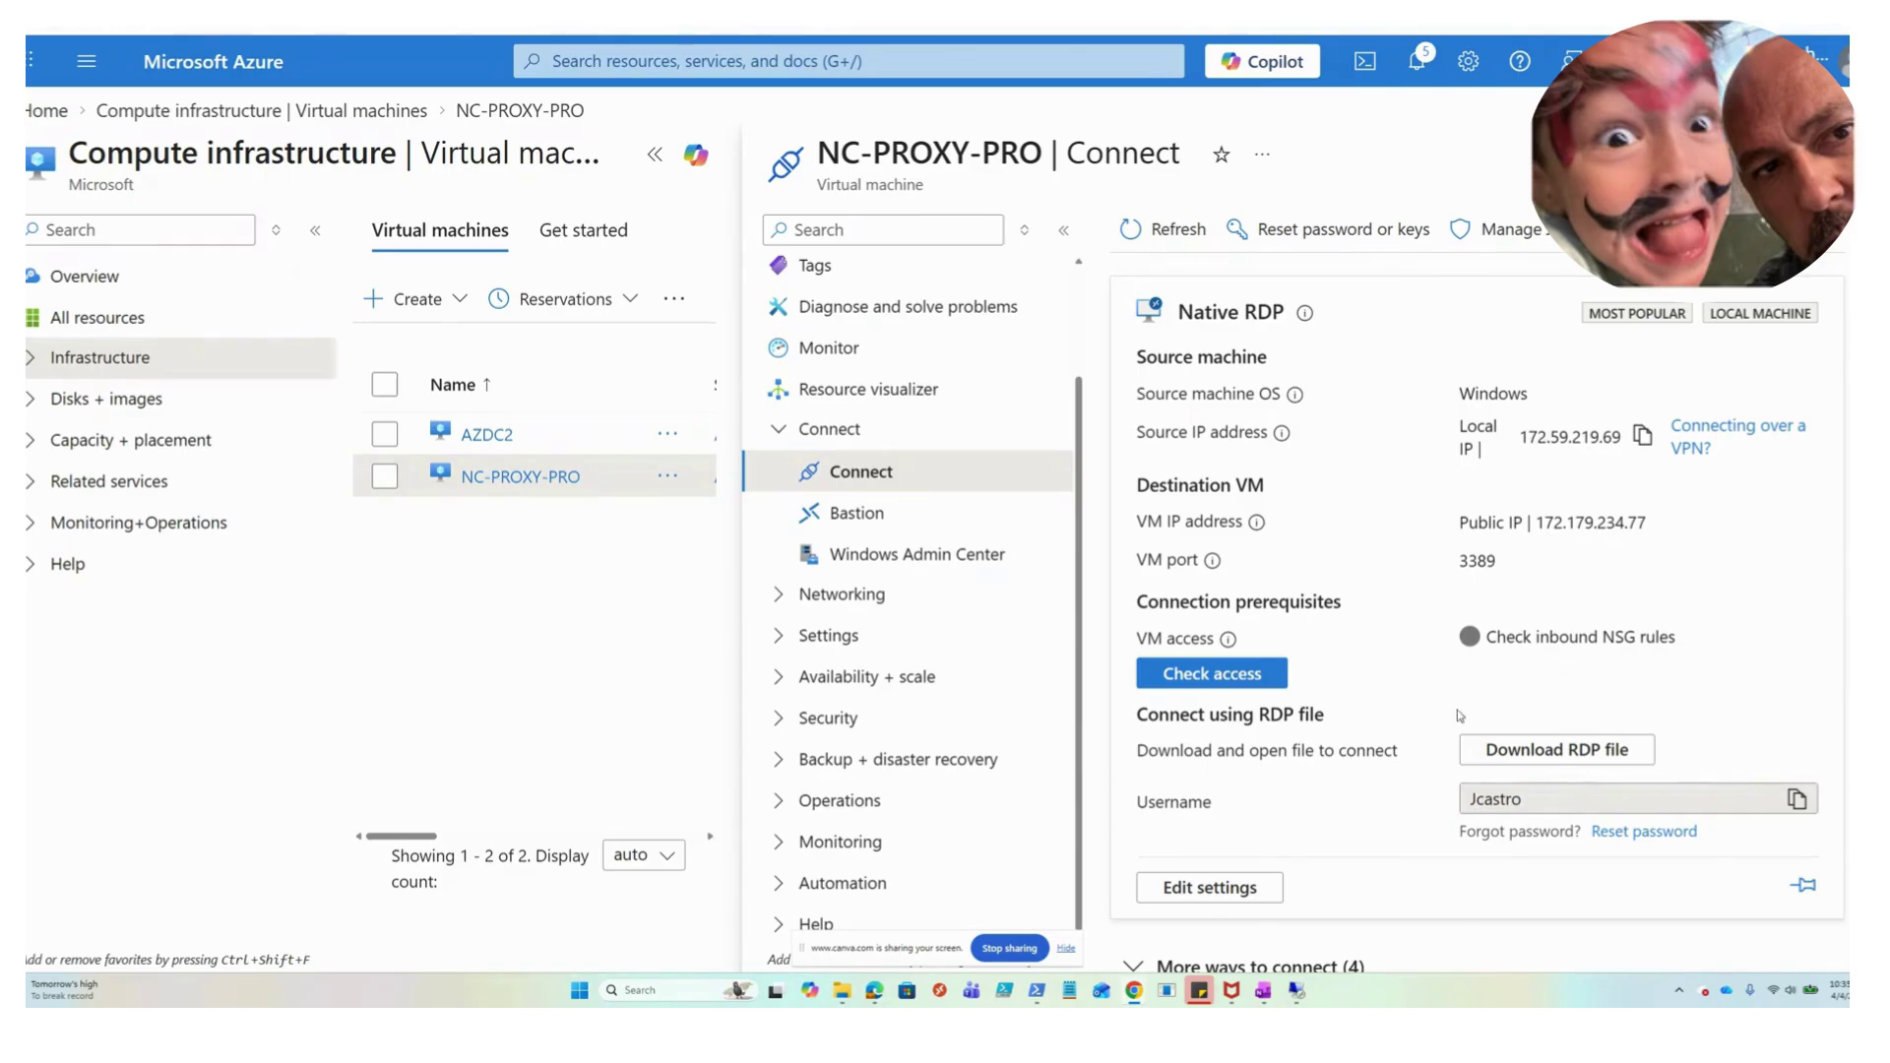
Try a Remote Desktop connection to NC-PROXY-PRO with the downloaded RDP file, and cancel the connection attempt
left_click(1785, 8)
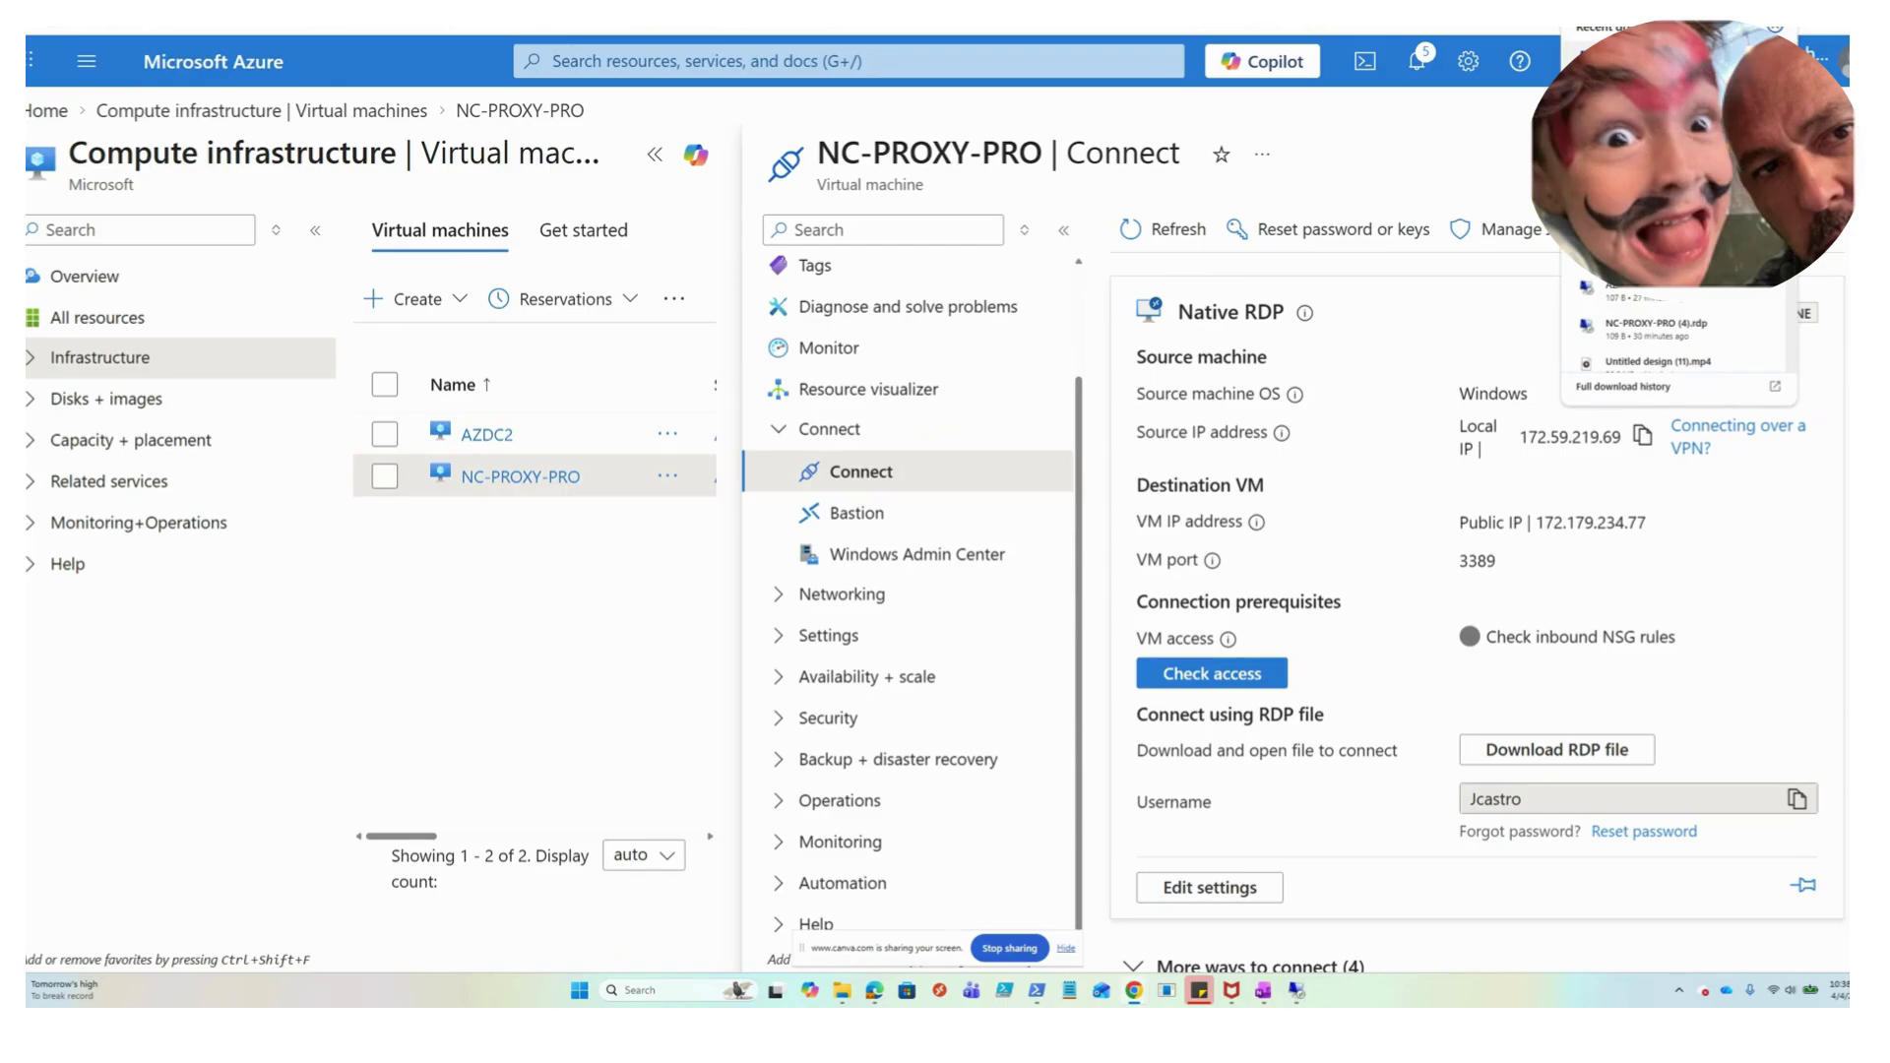
left_click(1642, 59)
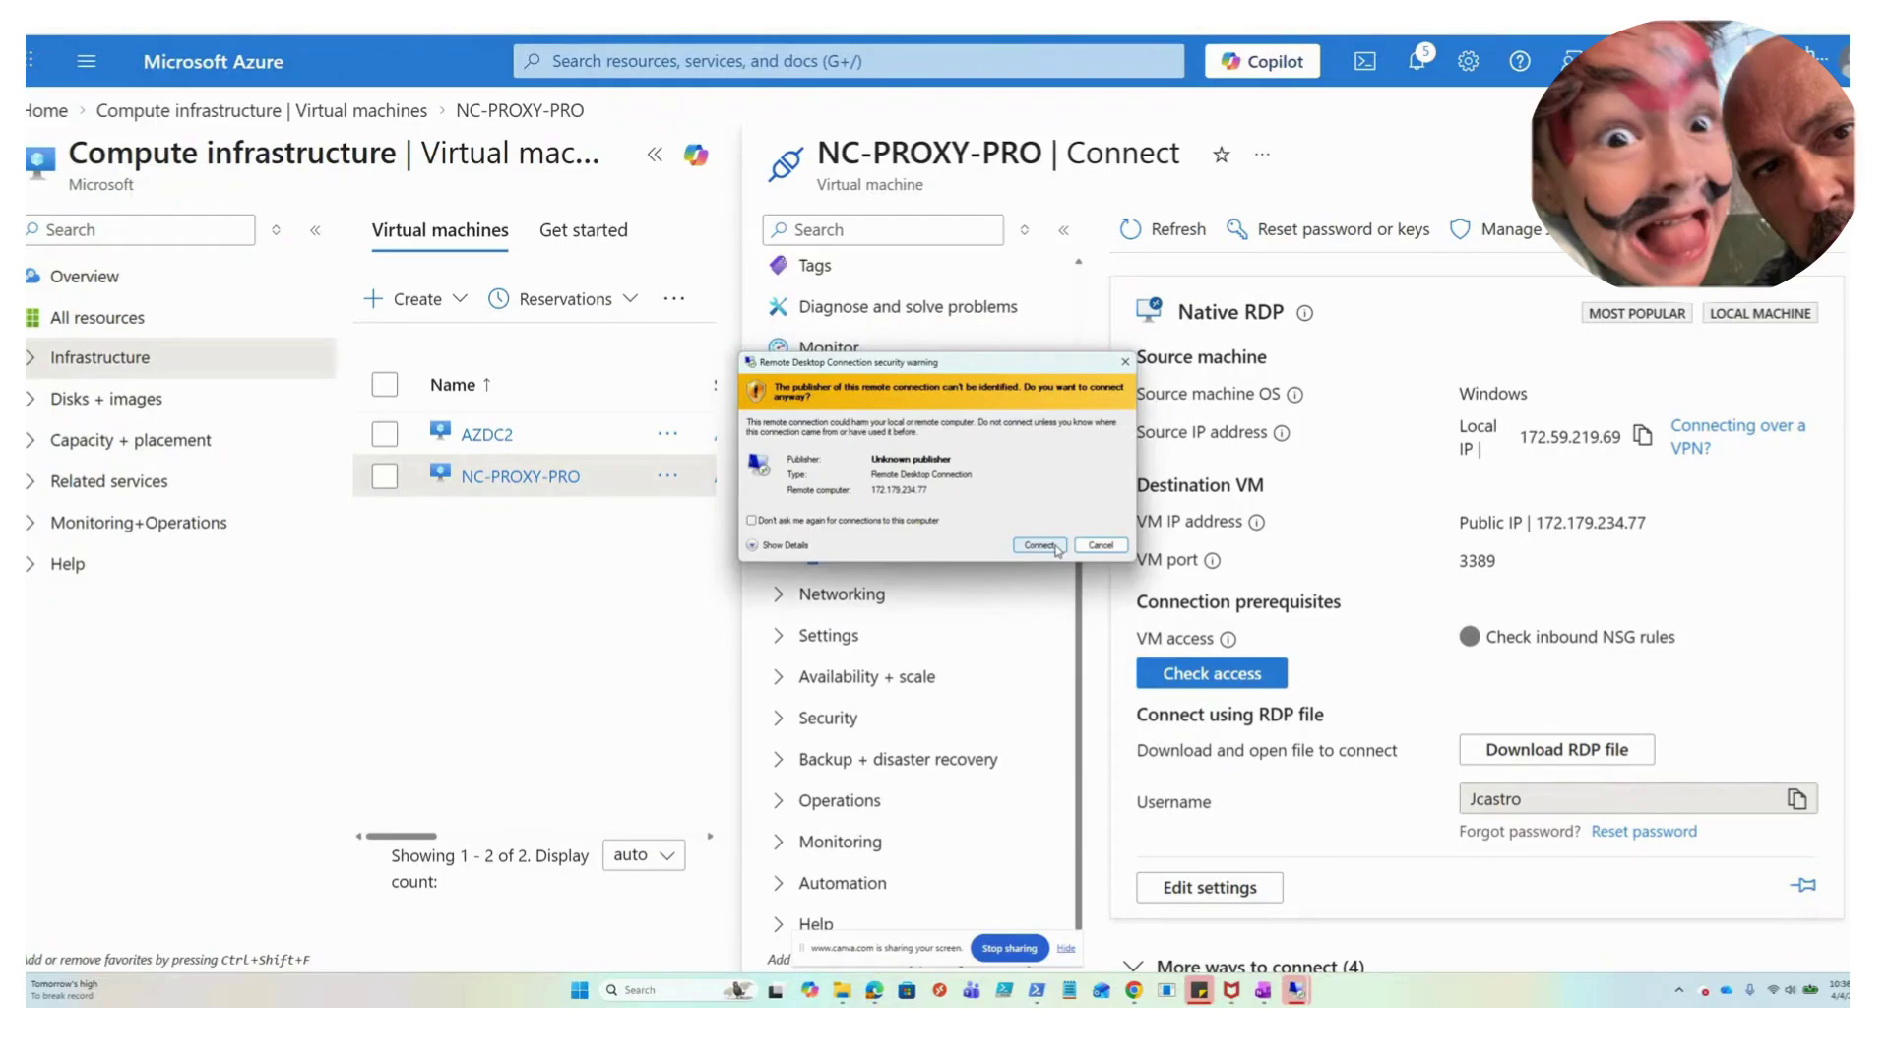
left_click(1050, 547)
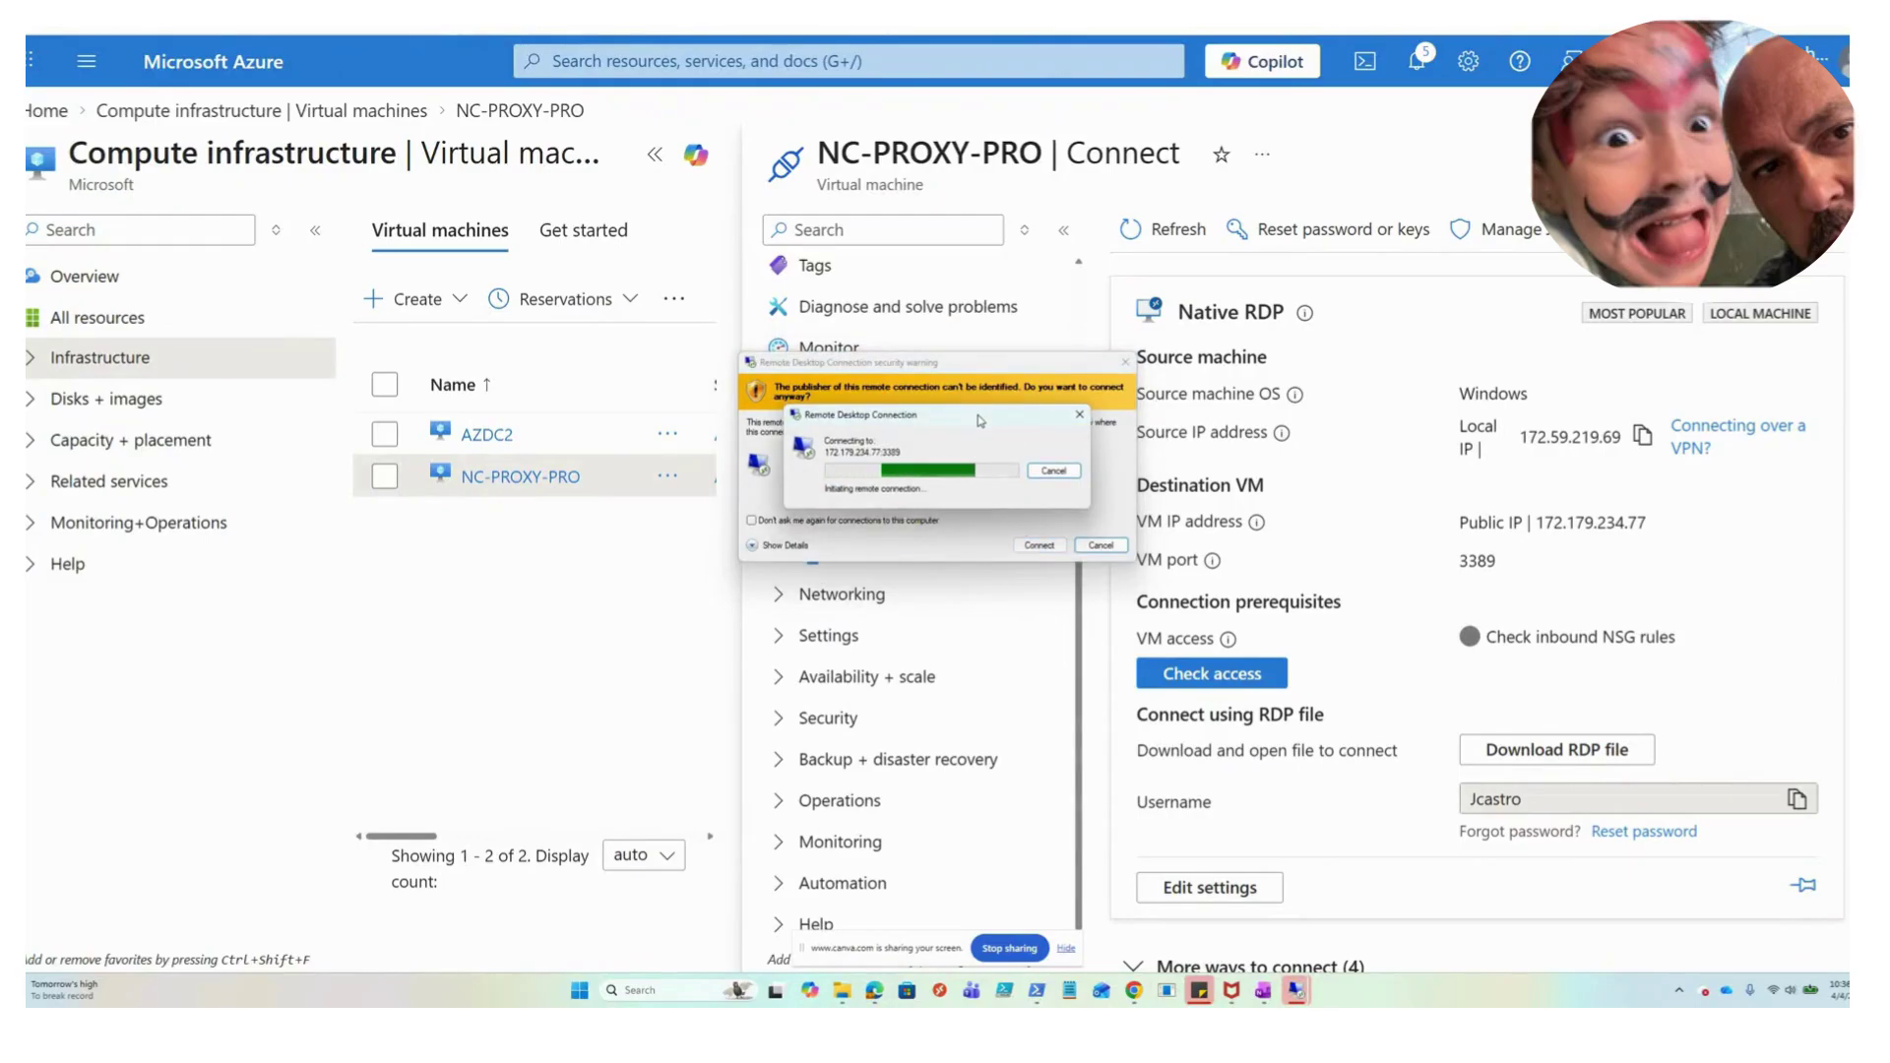
left_click_drag(980, 421, 1212, 281)
left_click_drag(956, 375, 1186, 406)
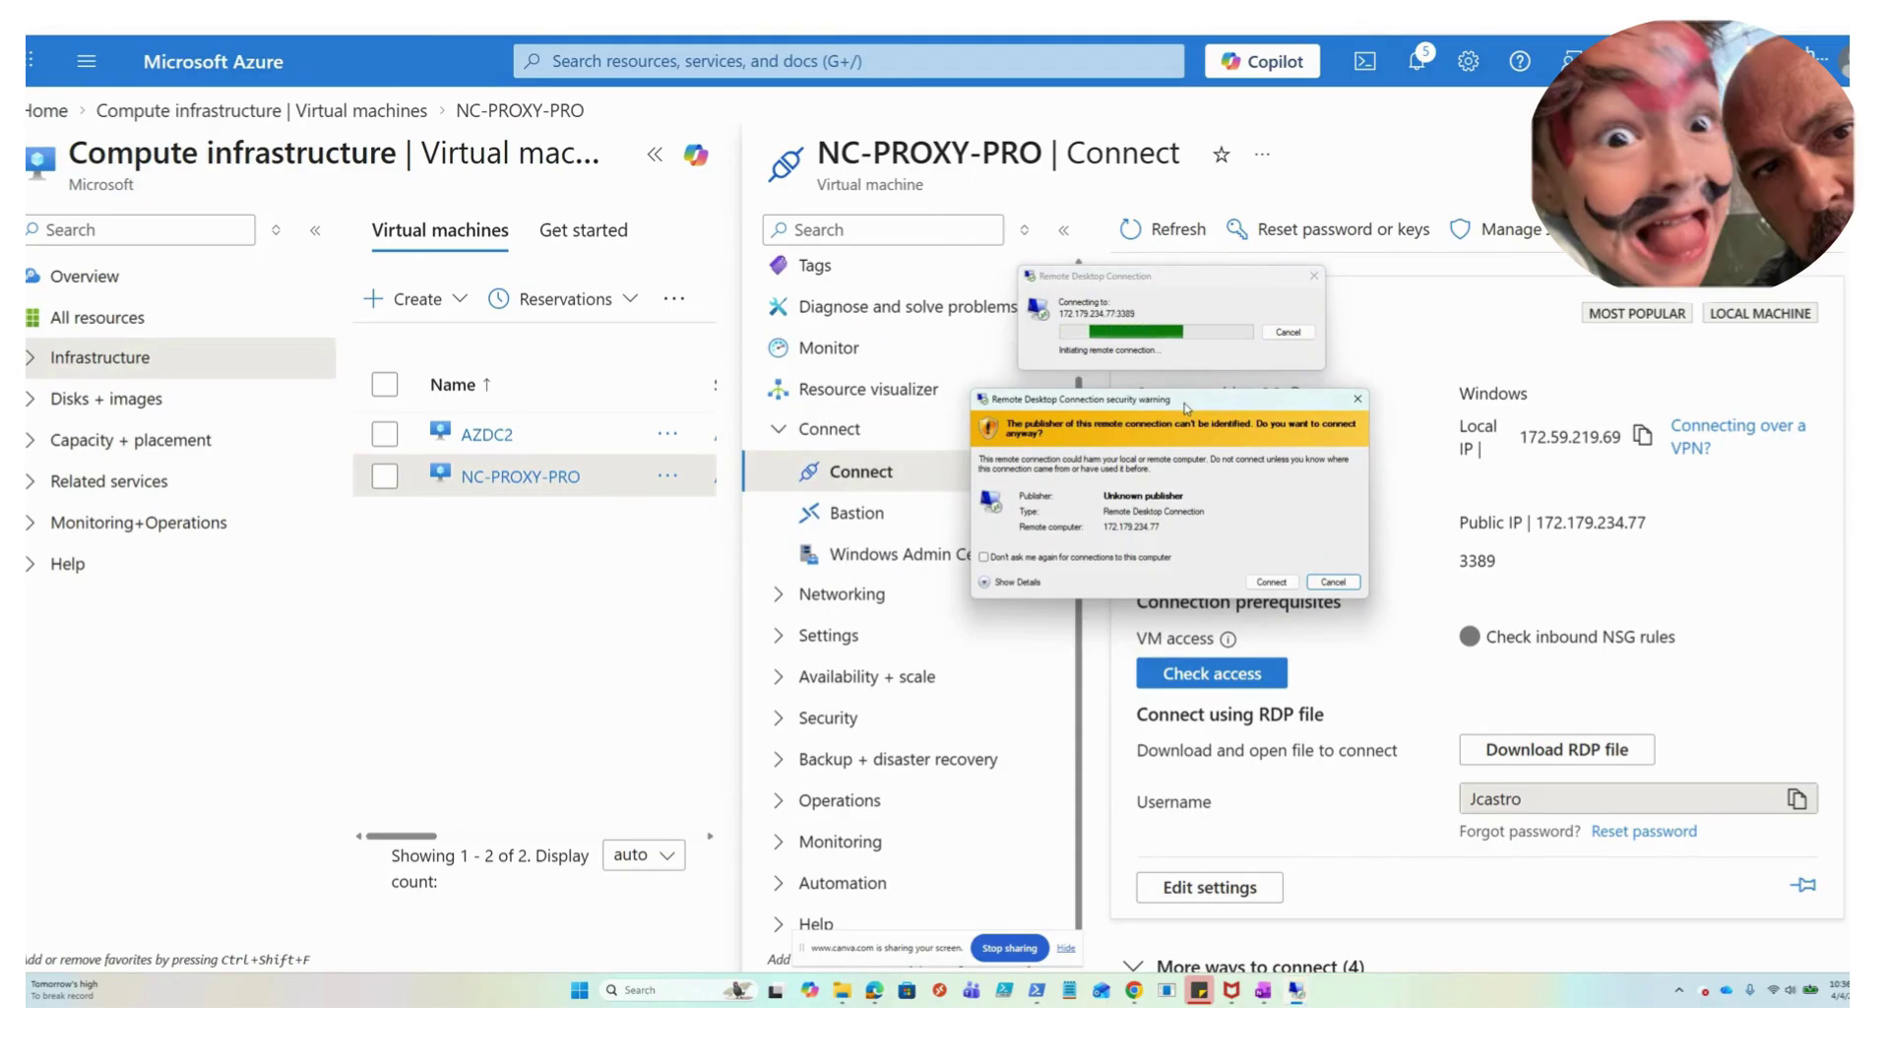
left_click(1290, 333)
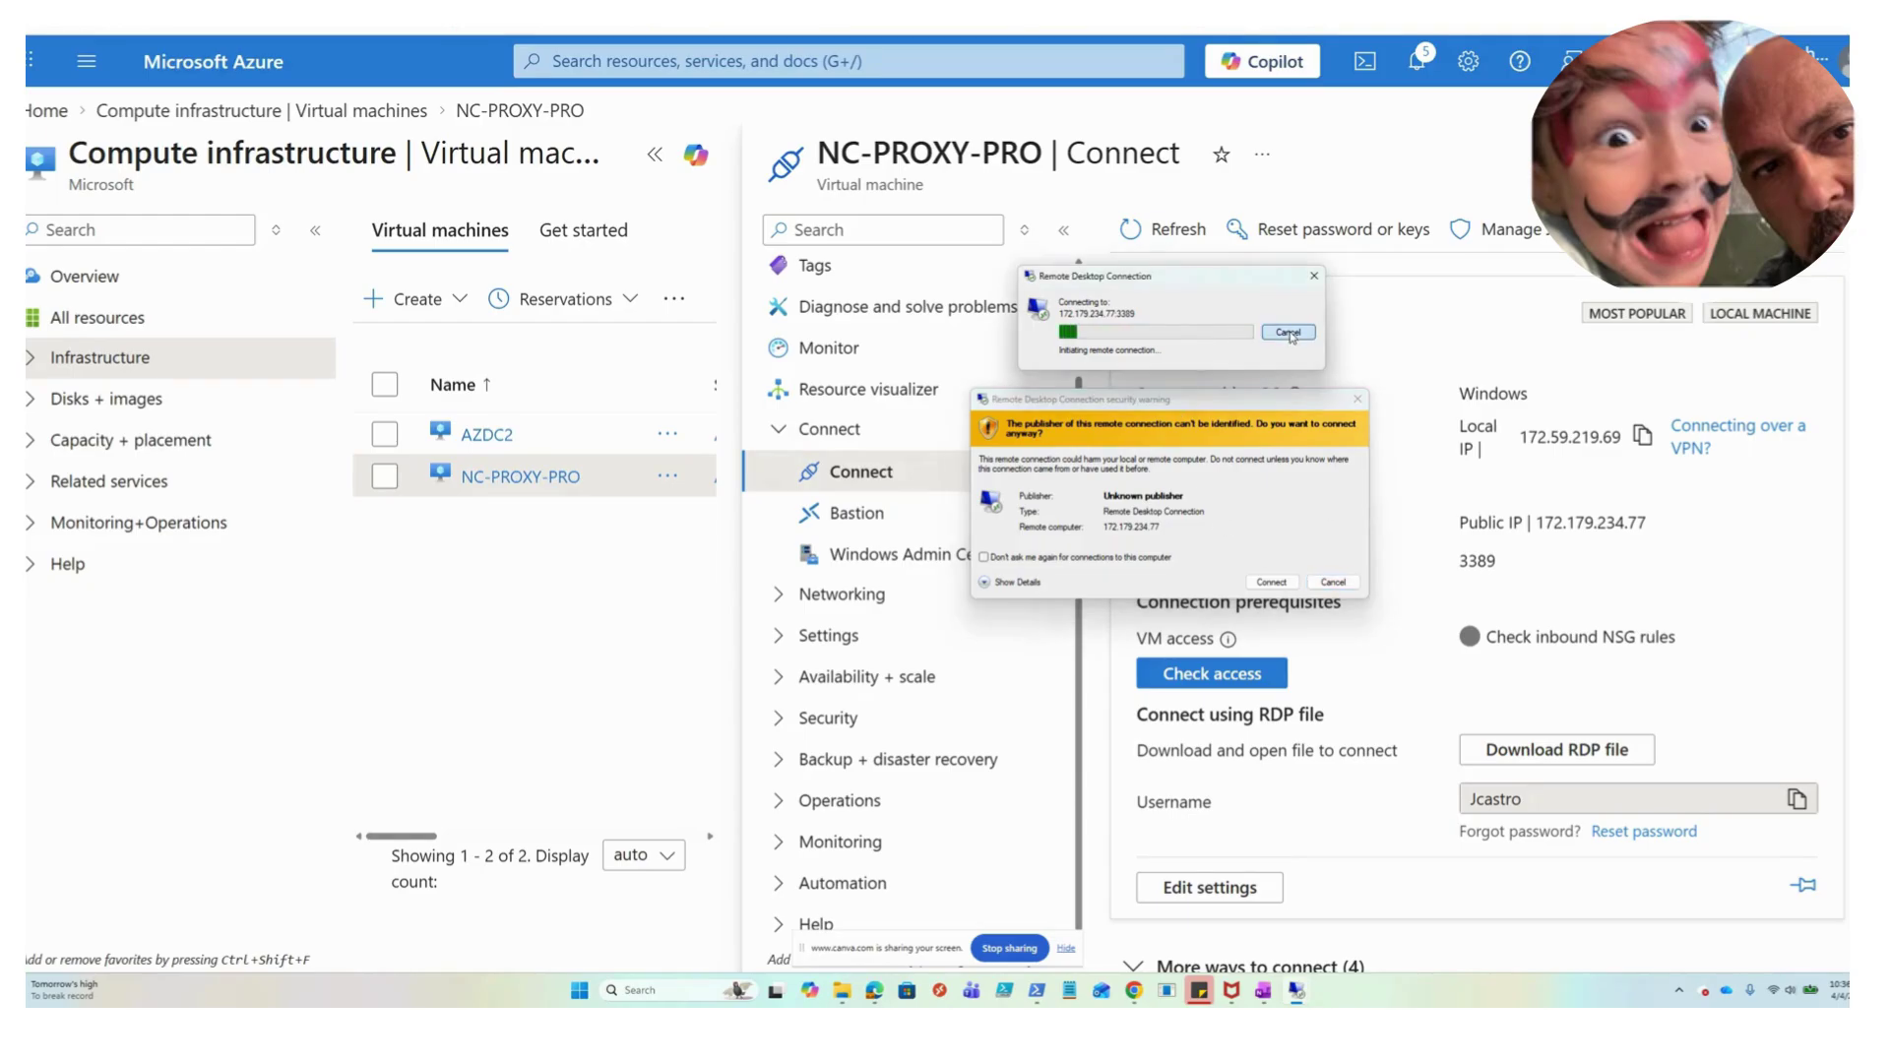
left_click(1333, 582)
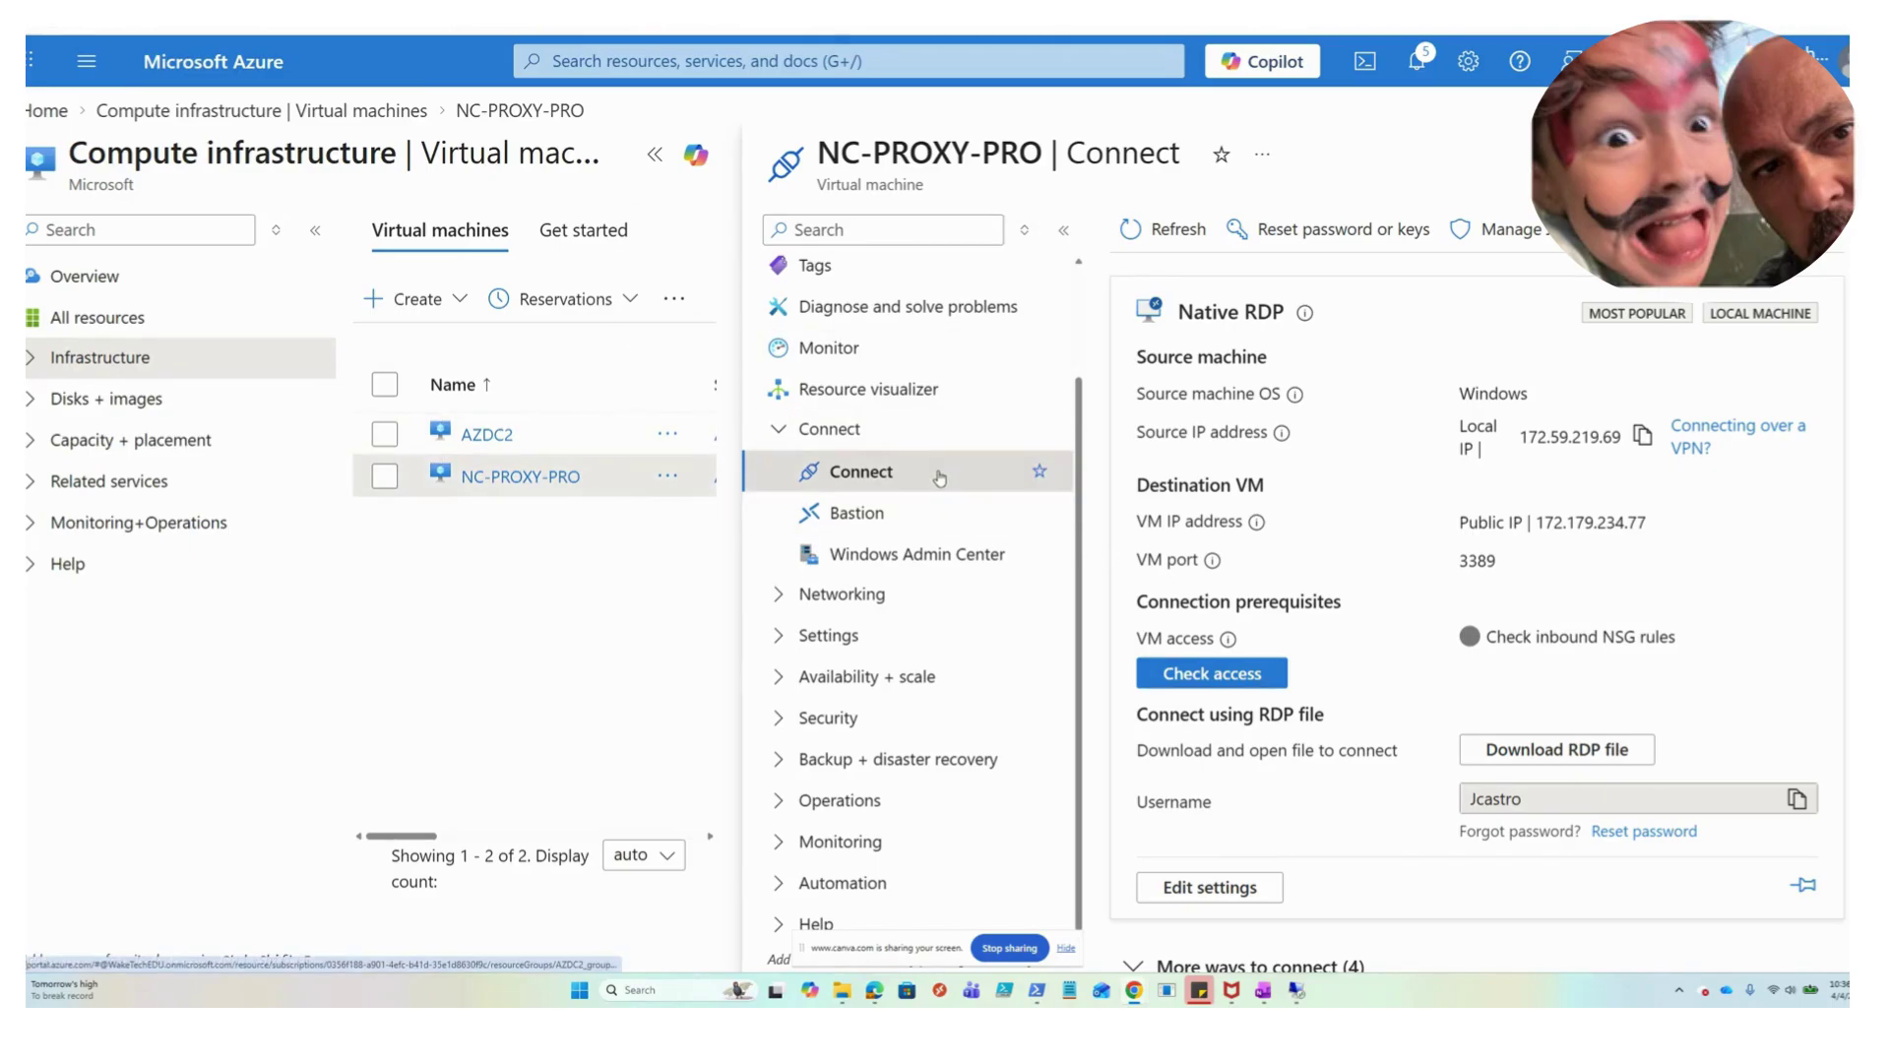
left_click(915, 430)
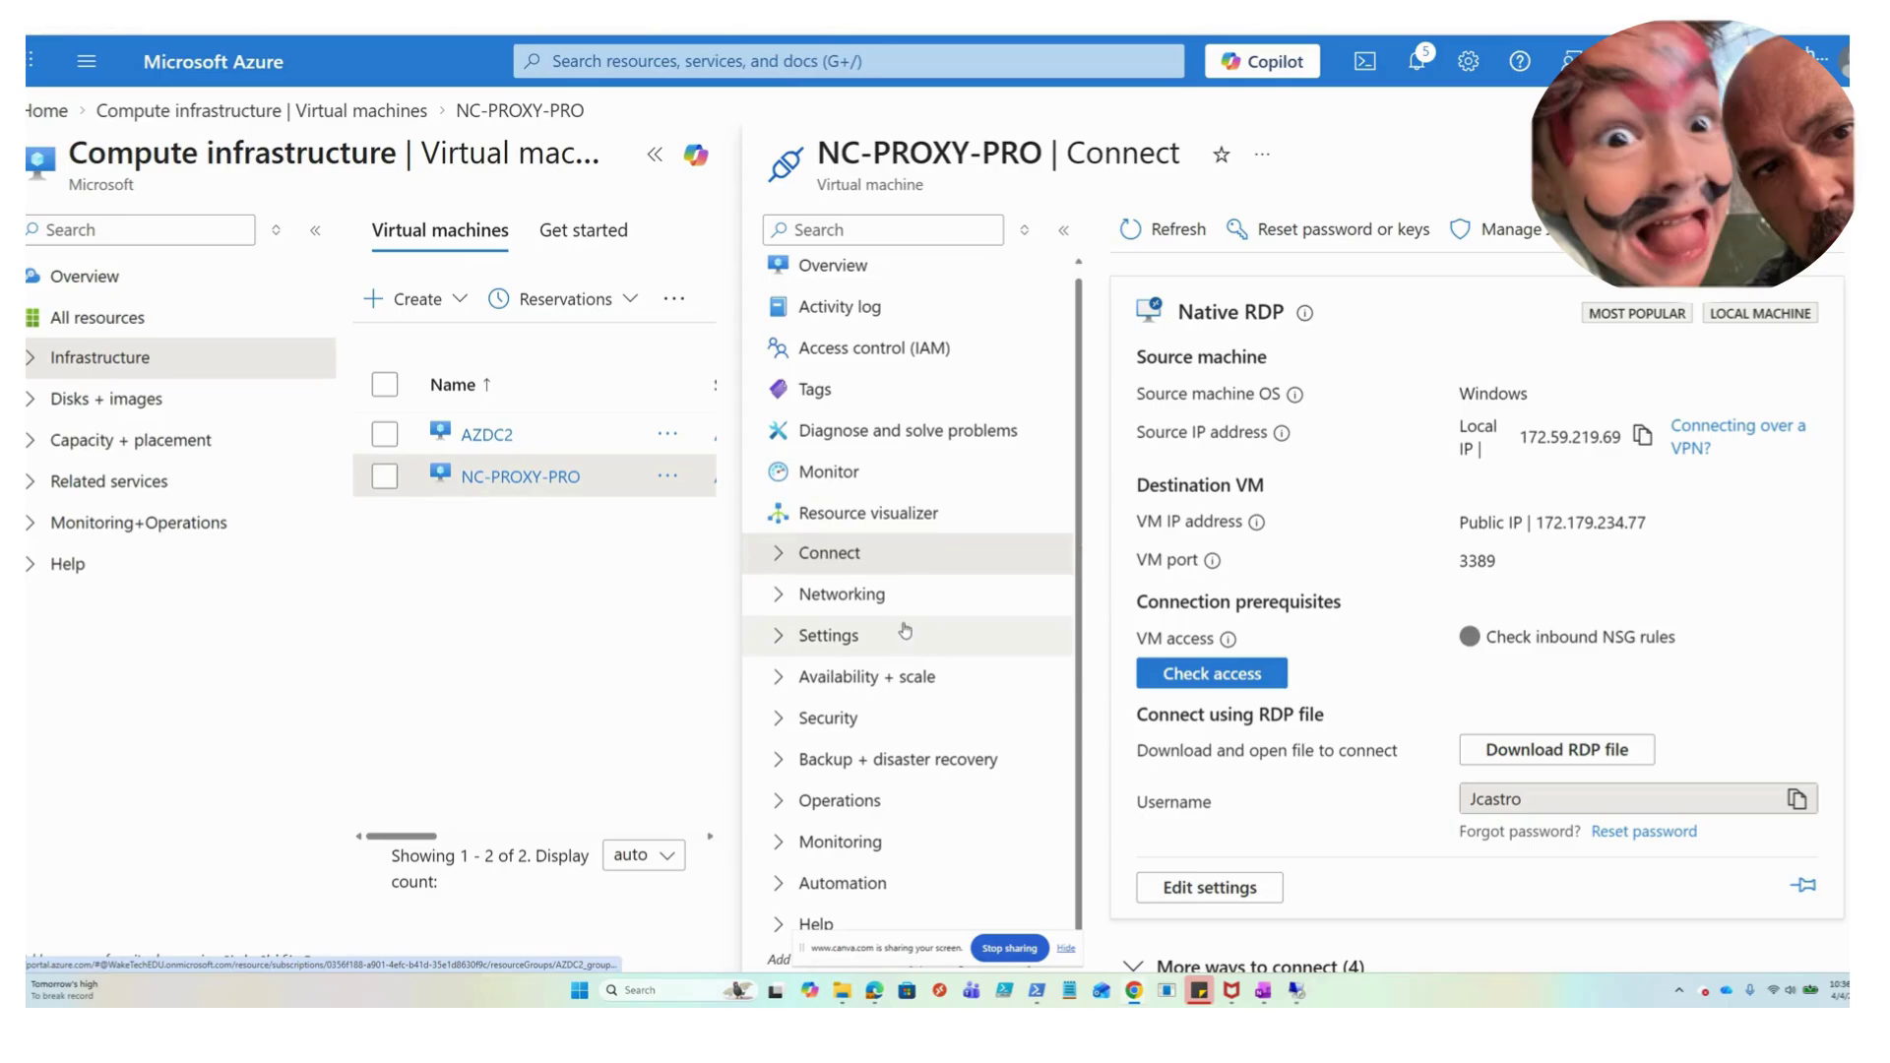
scroll(959, 539, "up", 1)
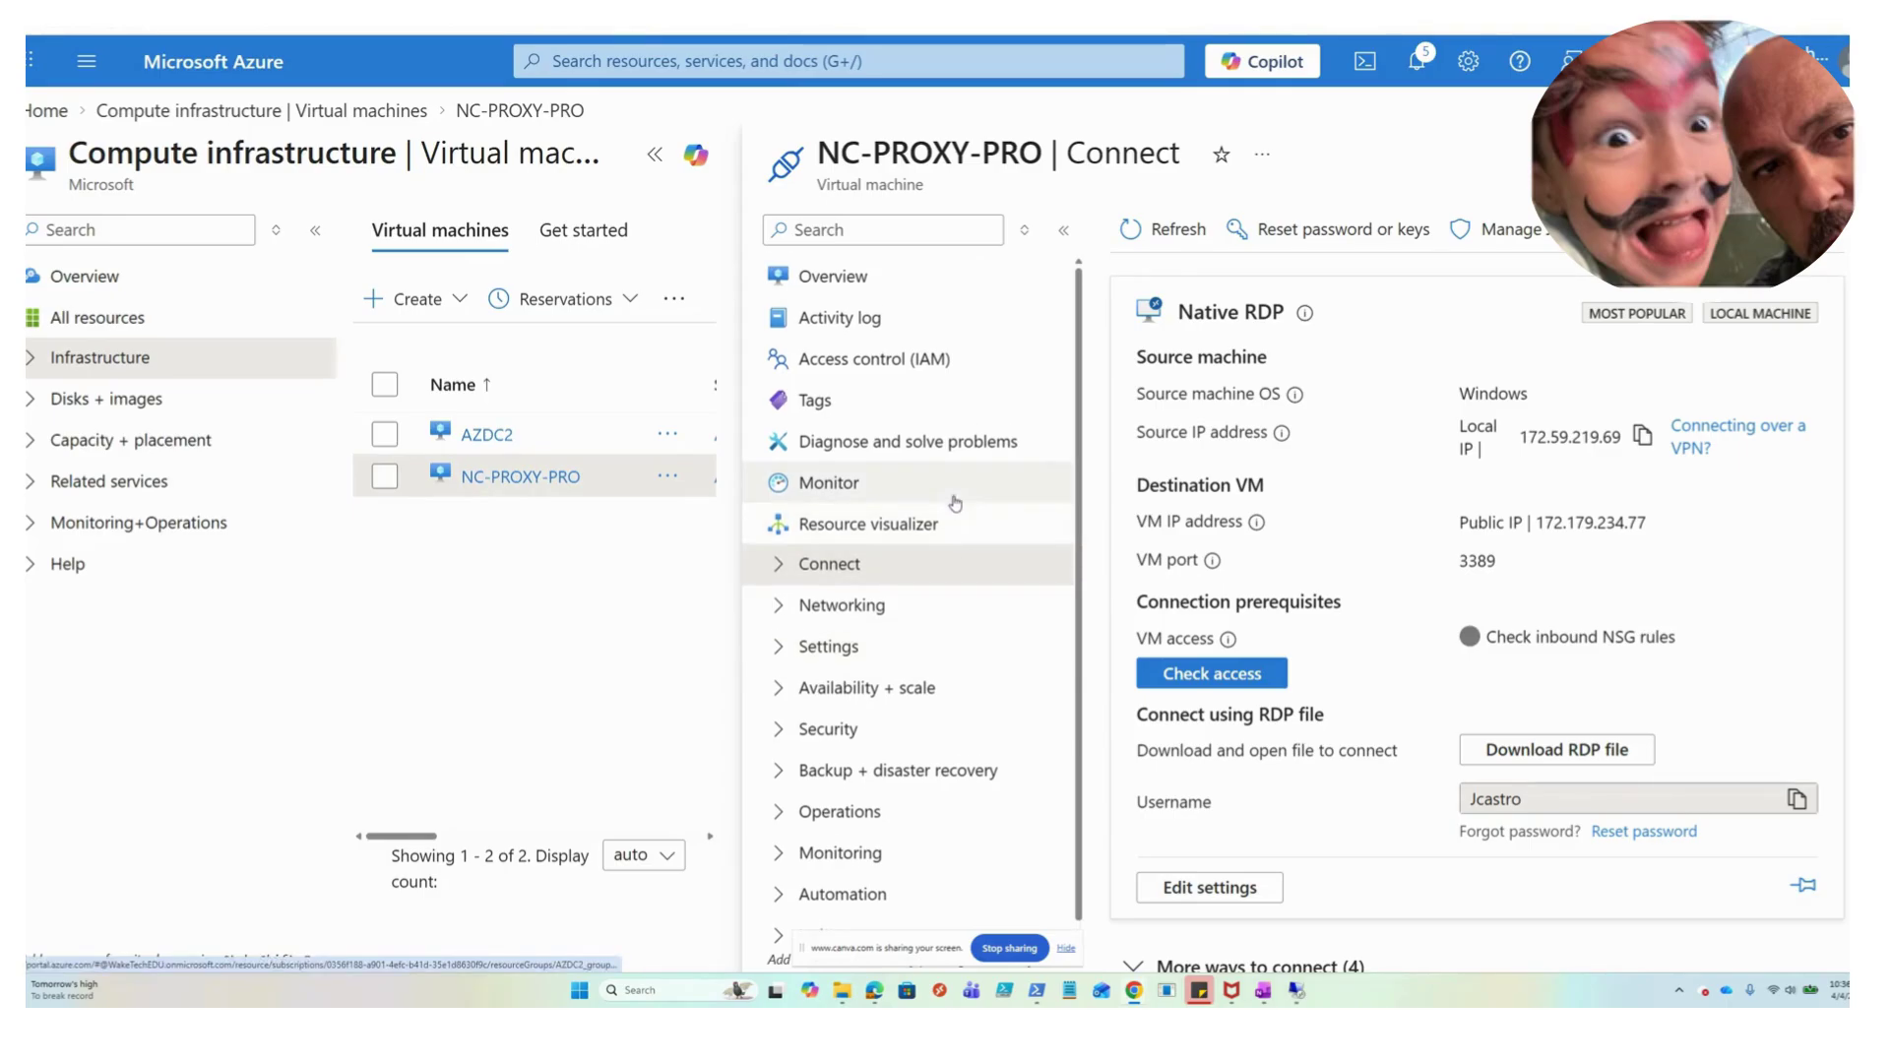
scroll(940, 630, "down", 1)
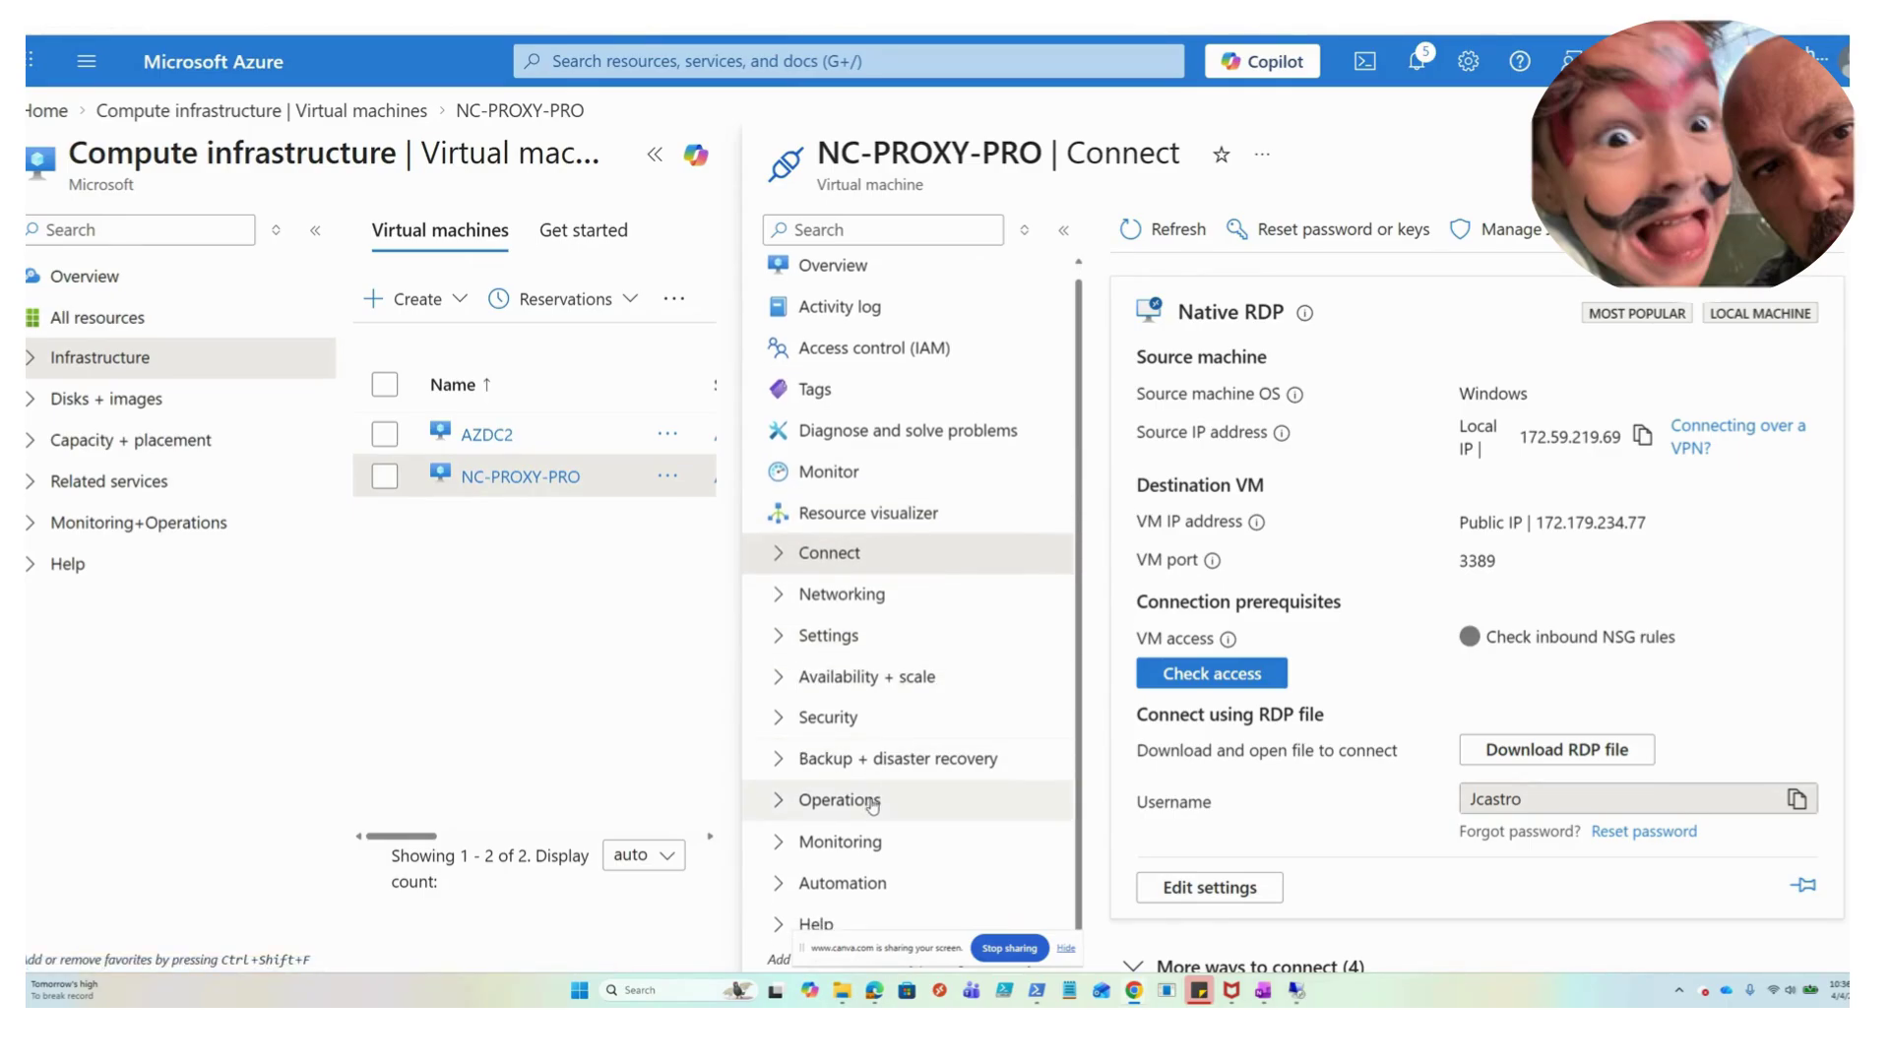
left_click(841, 841)
scroll(866, 748, "down", 3)
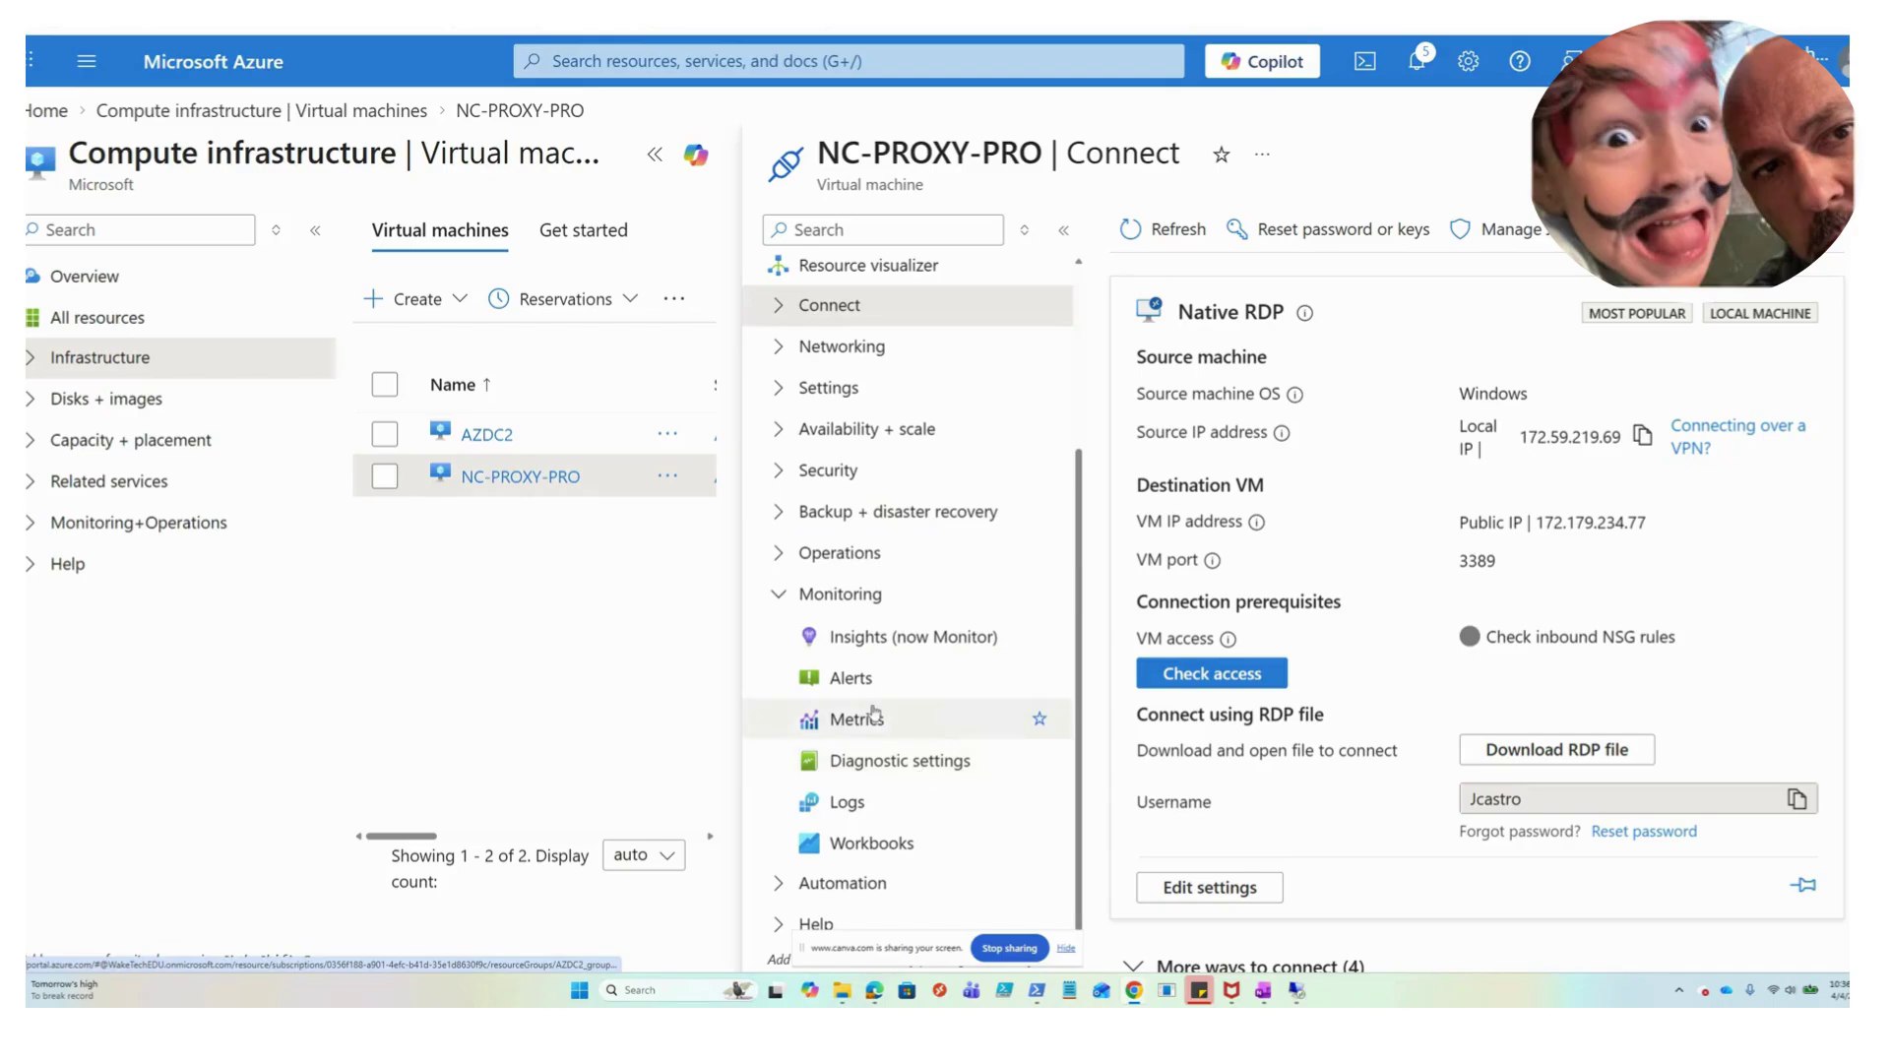
left_click(900, 593)
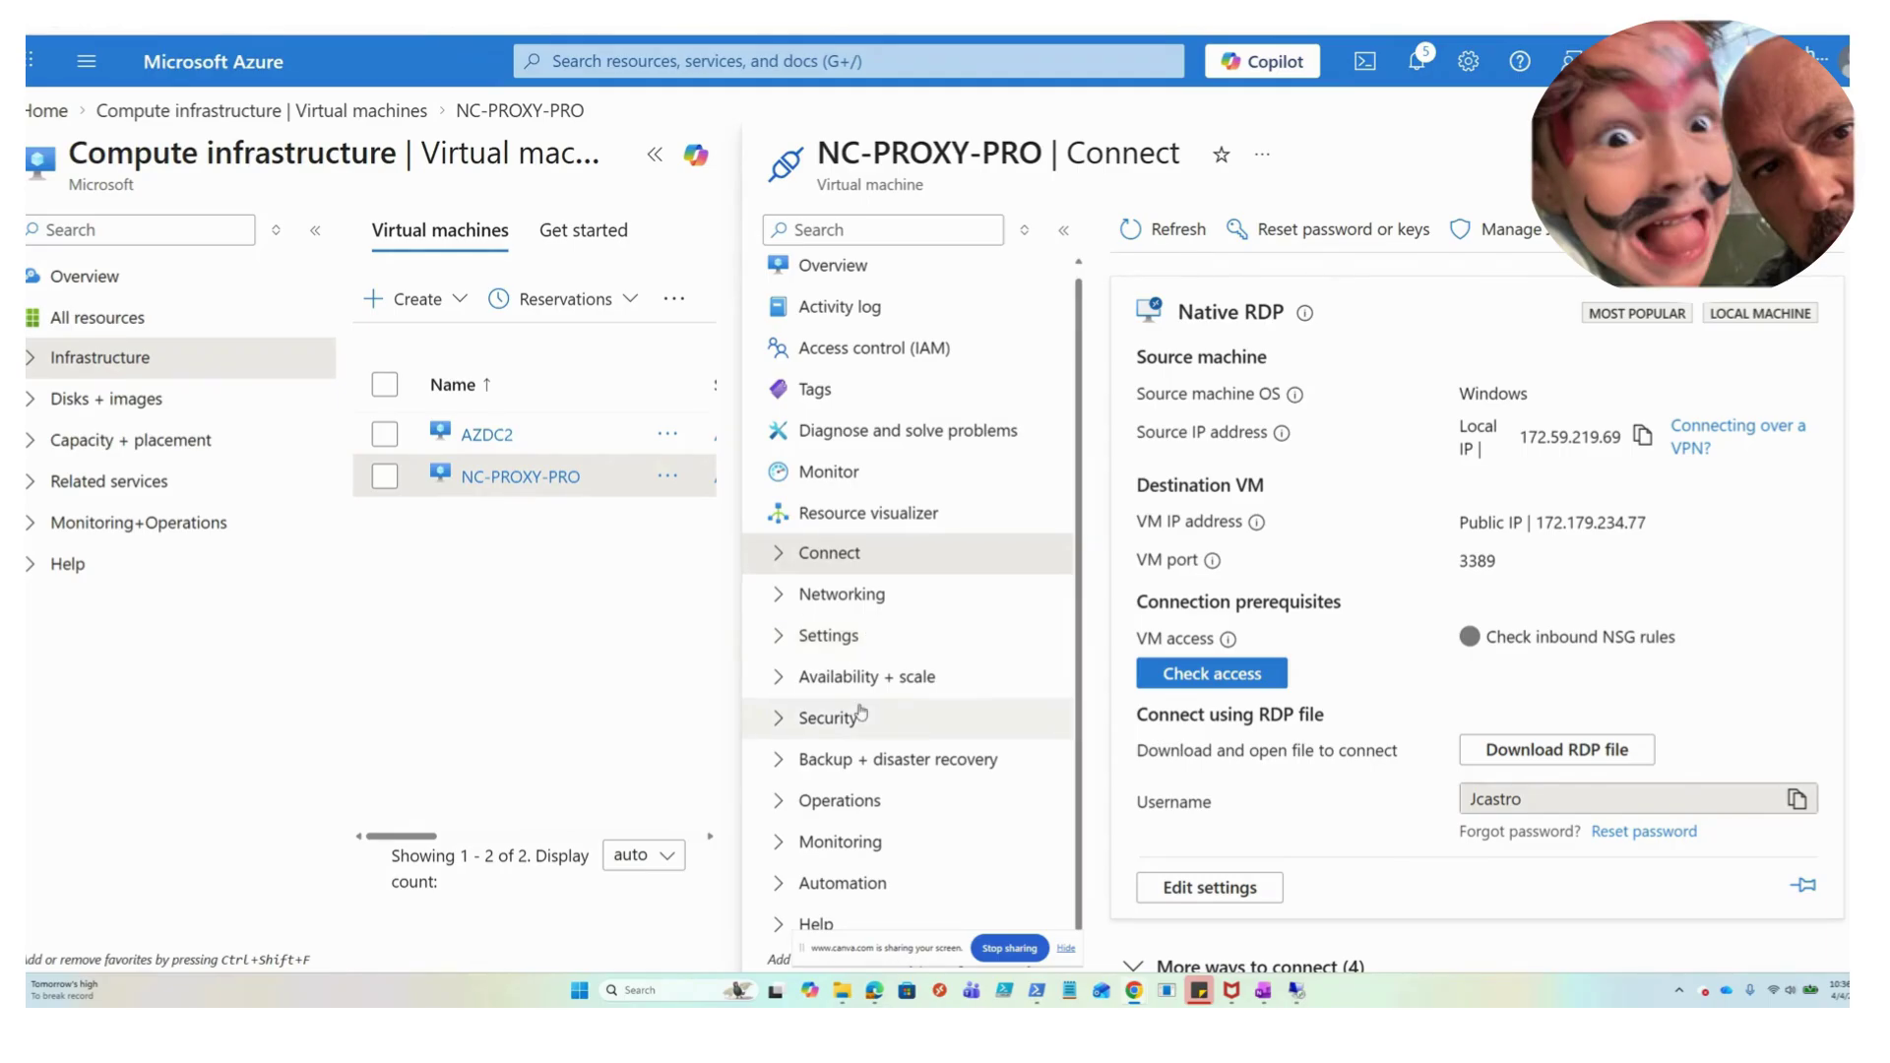
Open the network settings of the NC-PROXY-PRO virtual machine at full page width
left_click(844, 599)
left_click(890, 636)
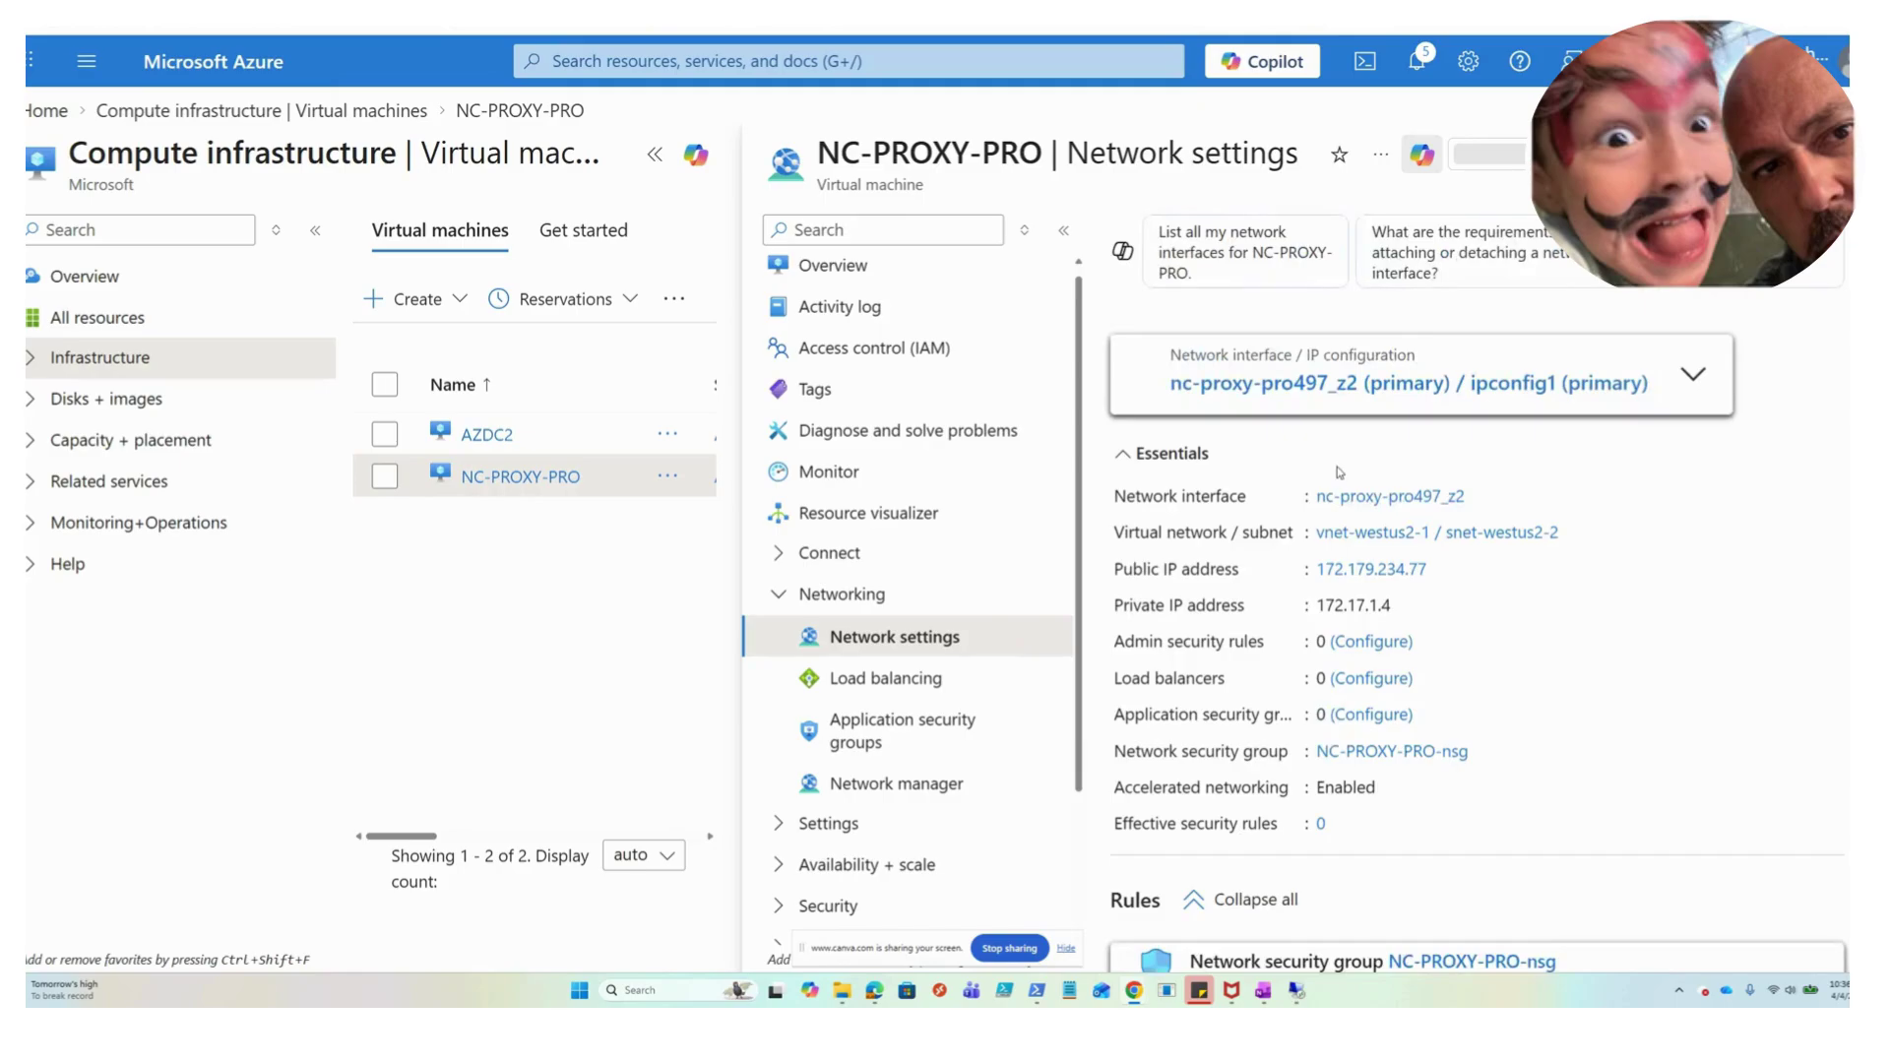
left_click(1273, 433)
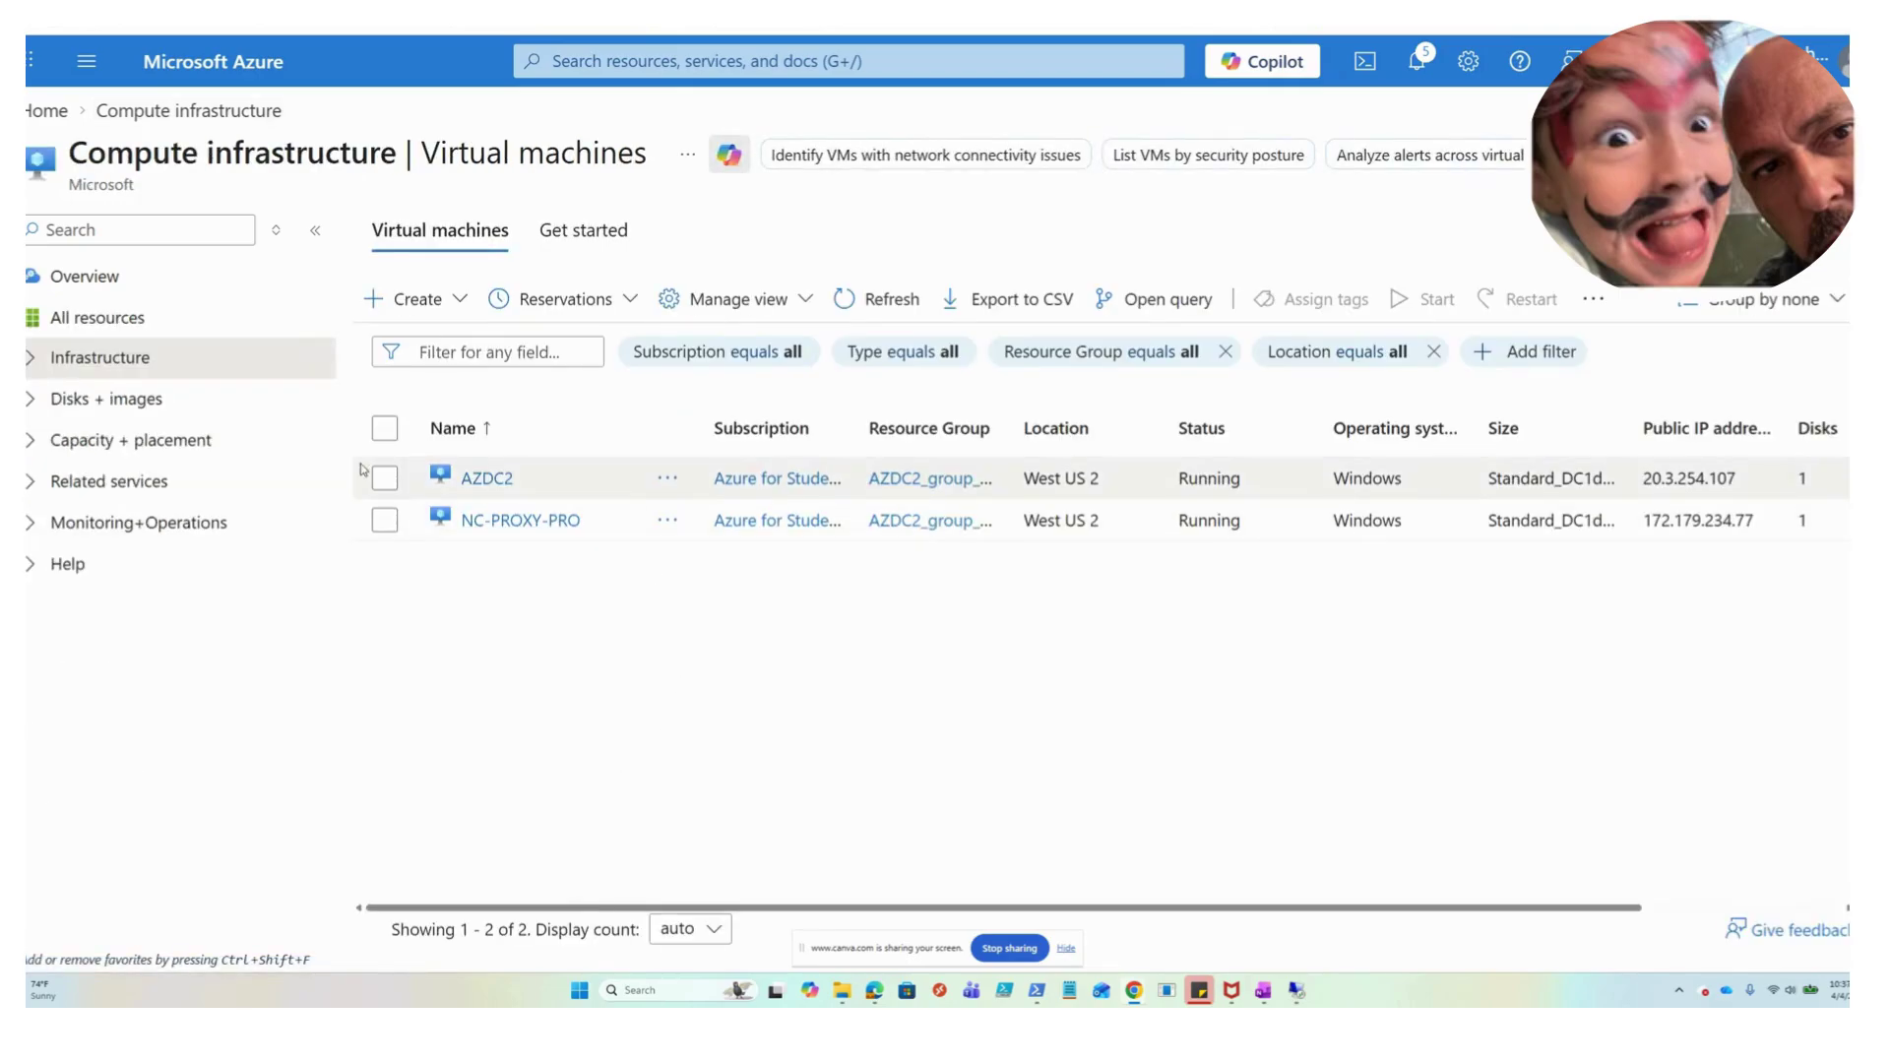
left_click(507, 520)
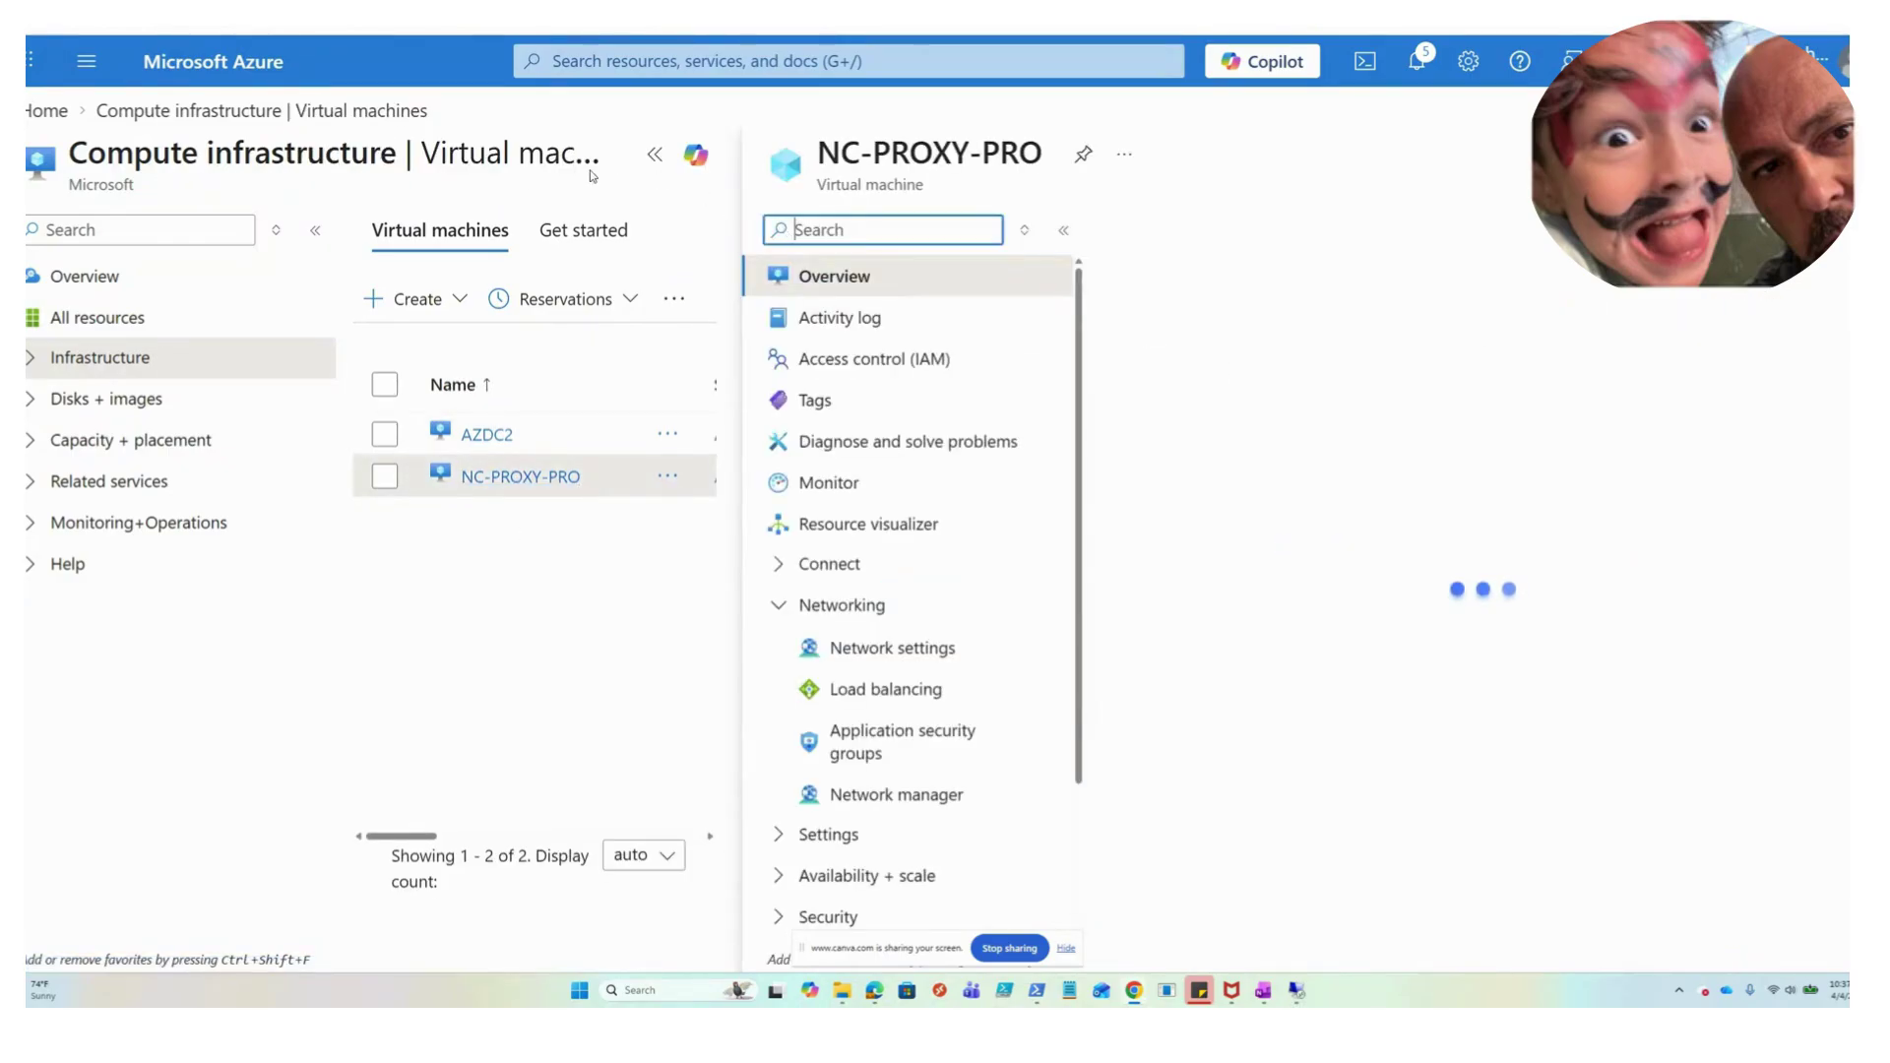
left_click(650, 159)
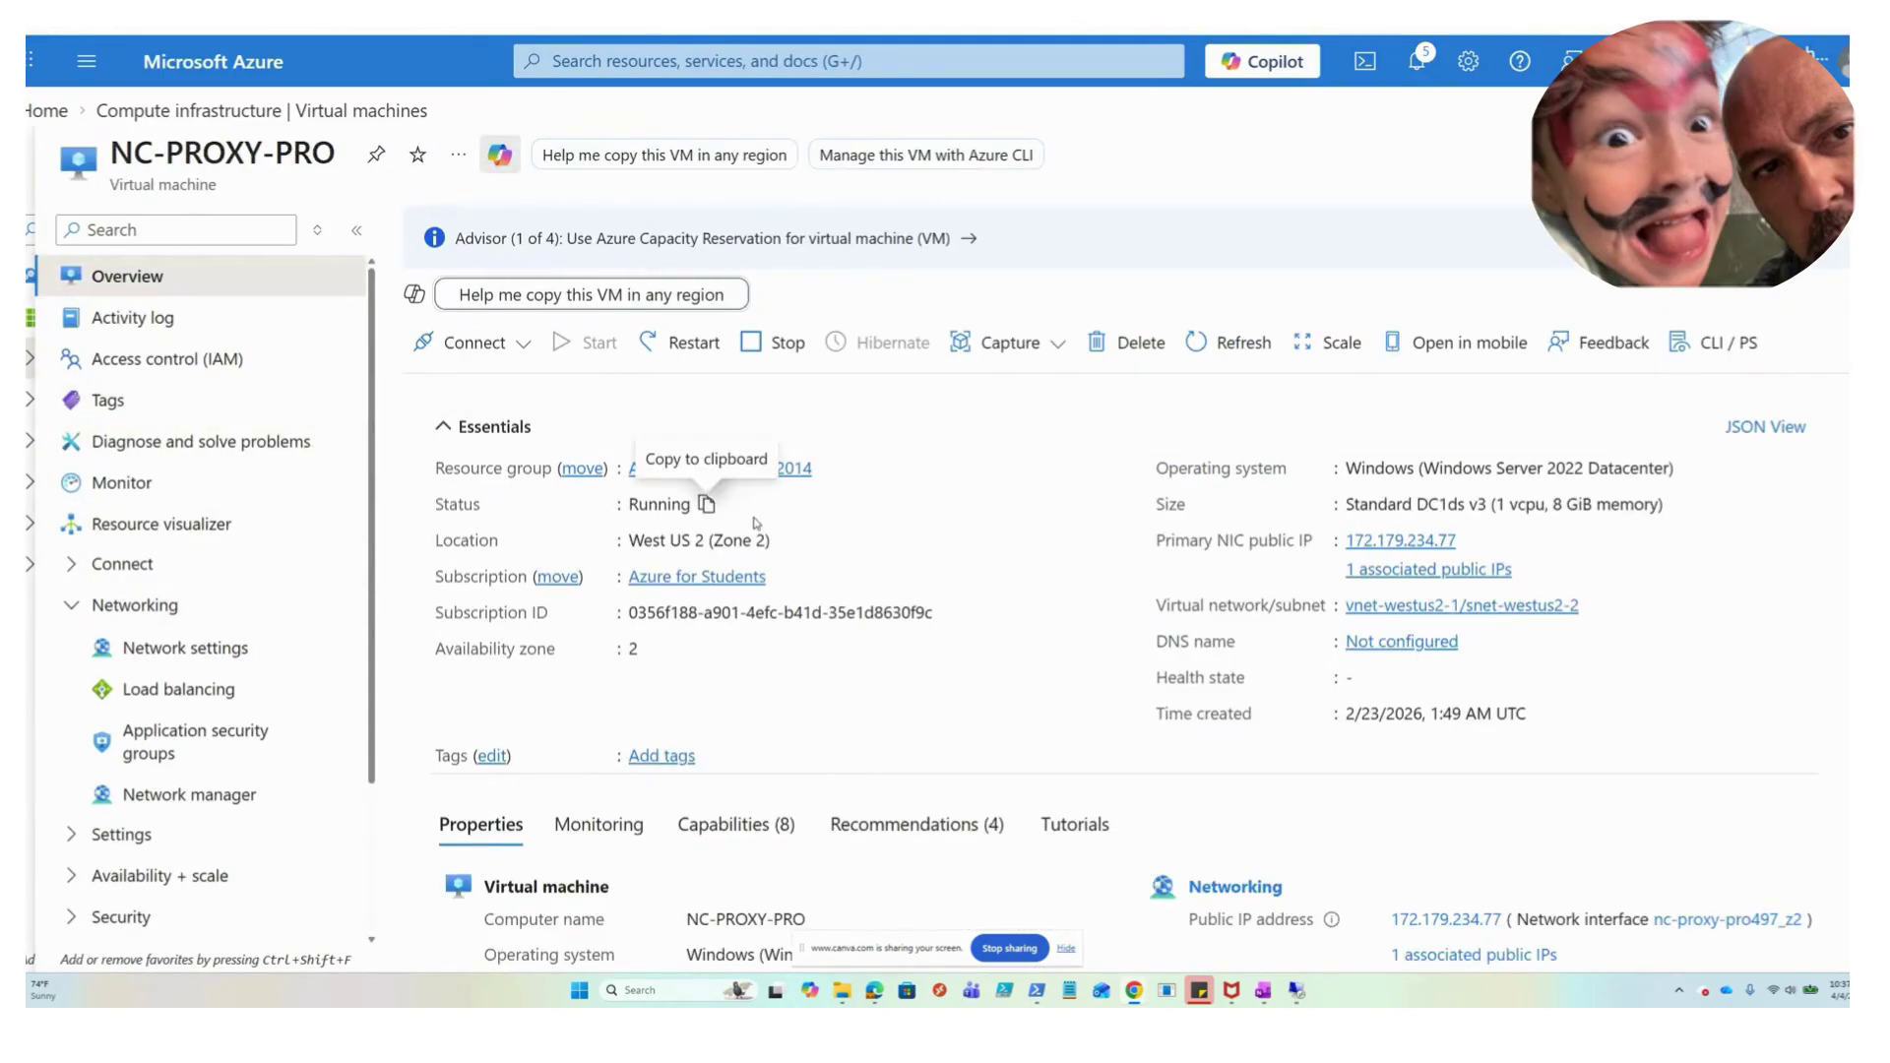
left_click(192, 653)
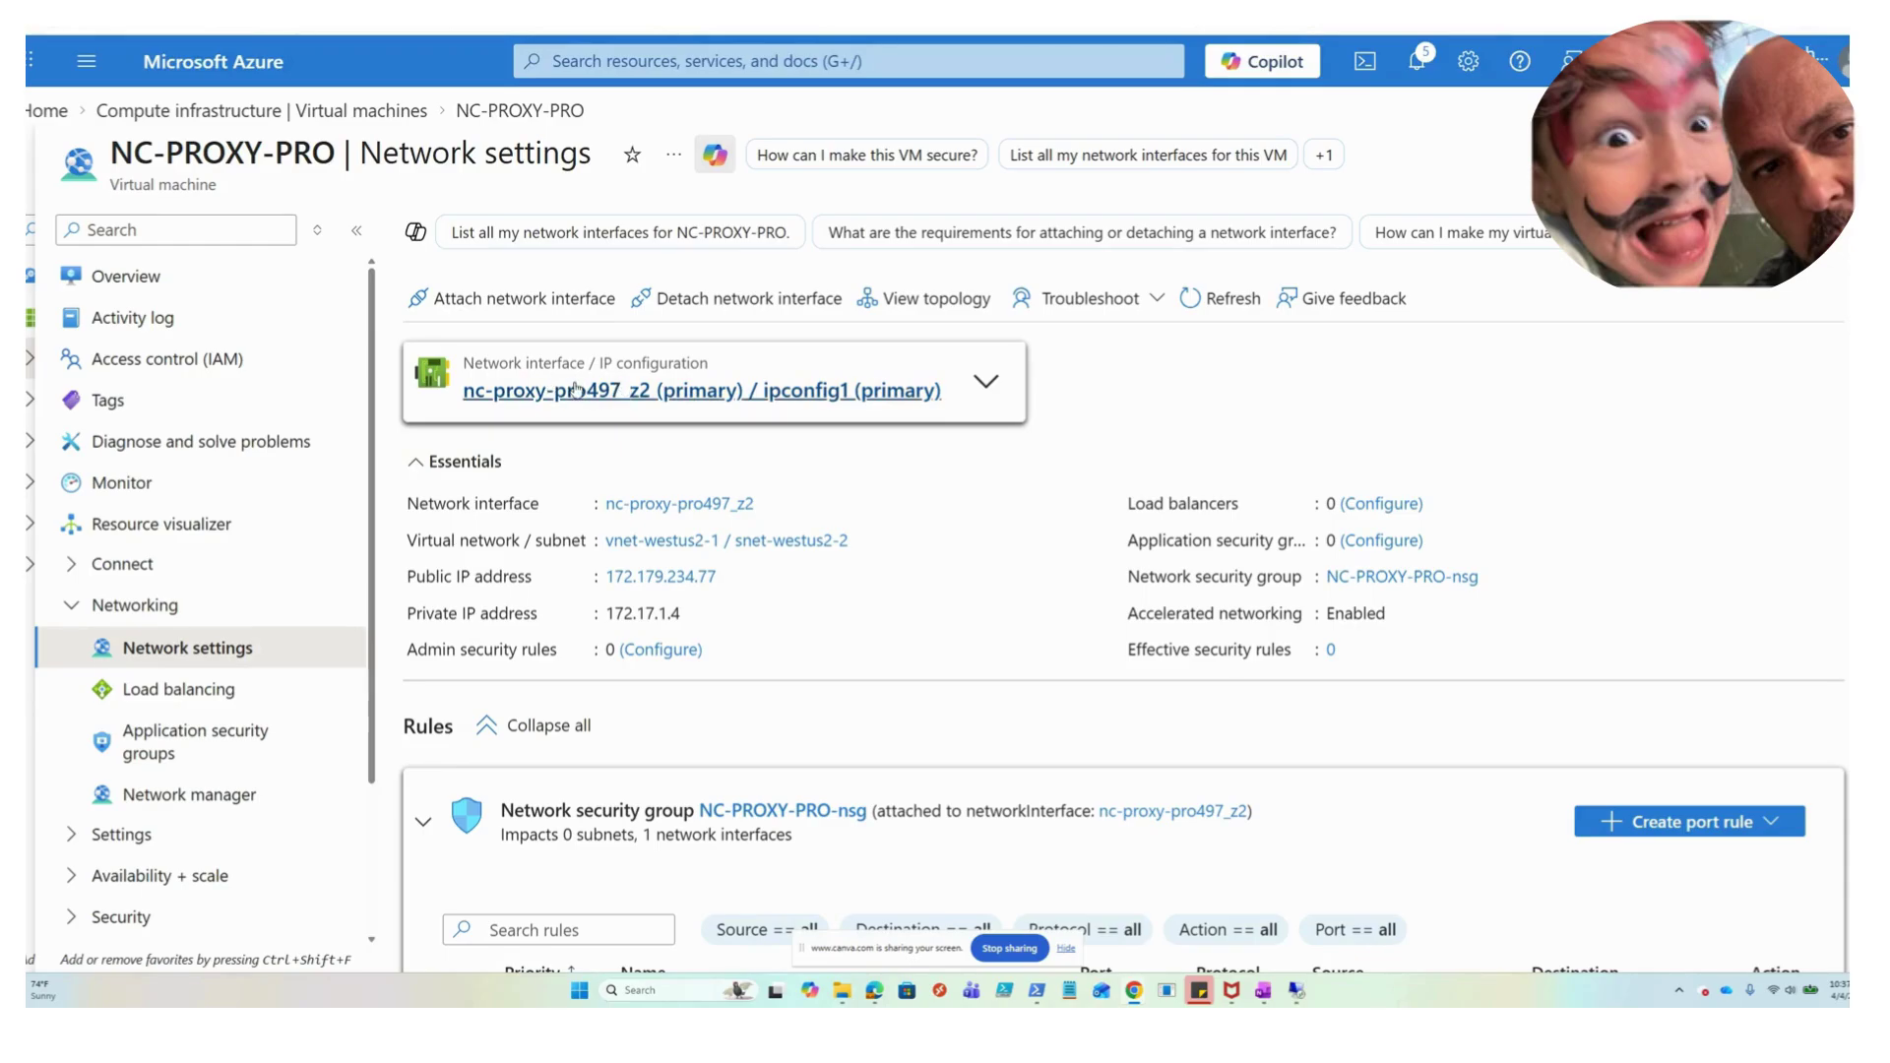
Examine the inbound and outbound port rules of the network security group NC-PROXY-PRO-nsg
scroll(785, 416, "down", 2)
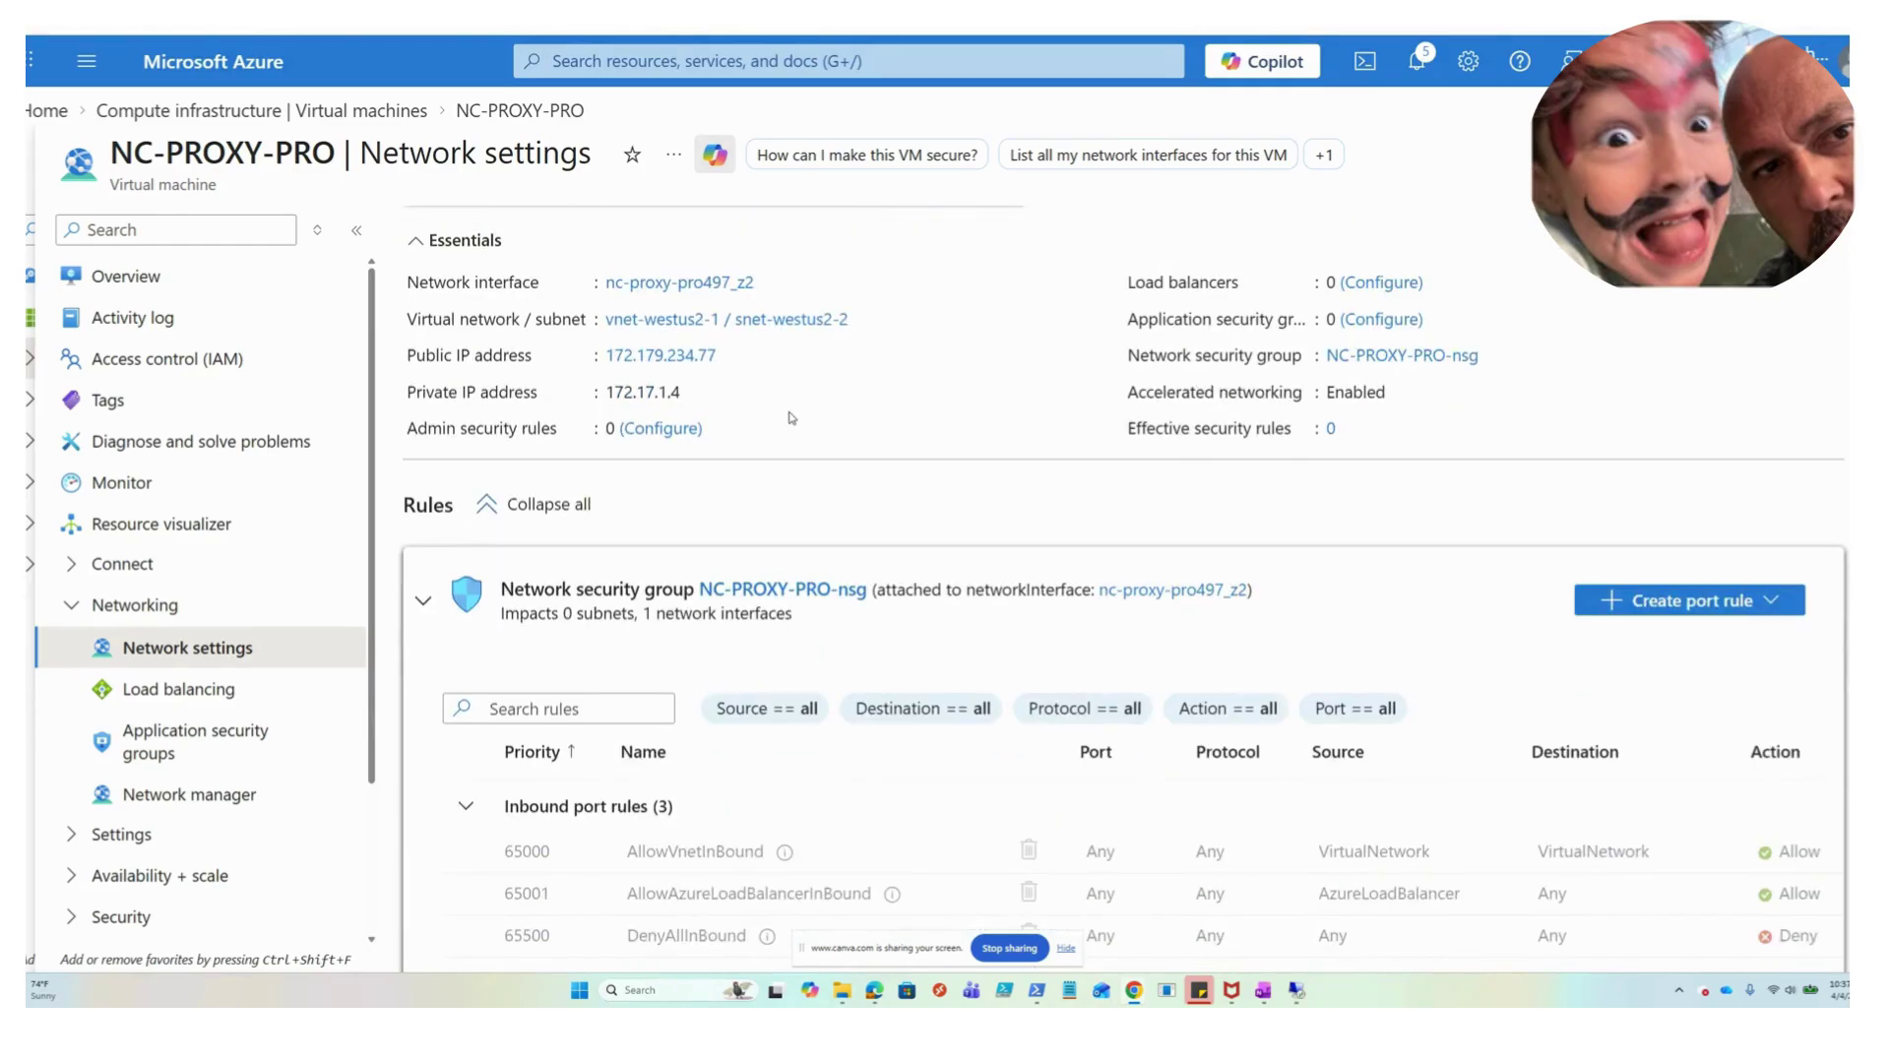
scroll(792, 417, "down", 1)
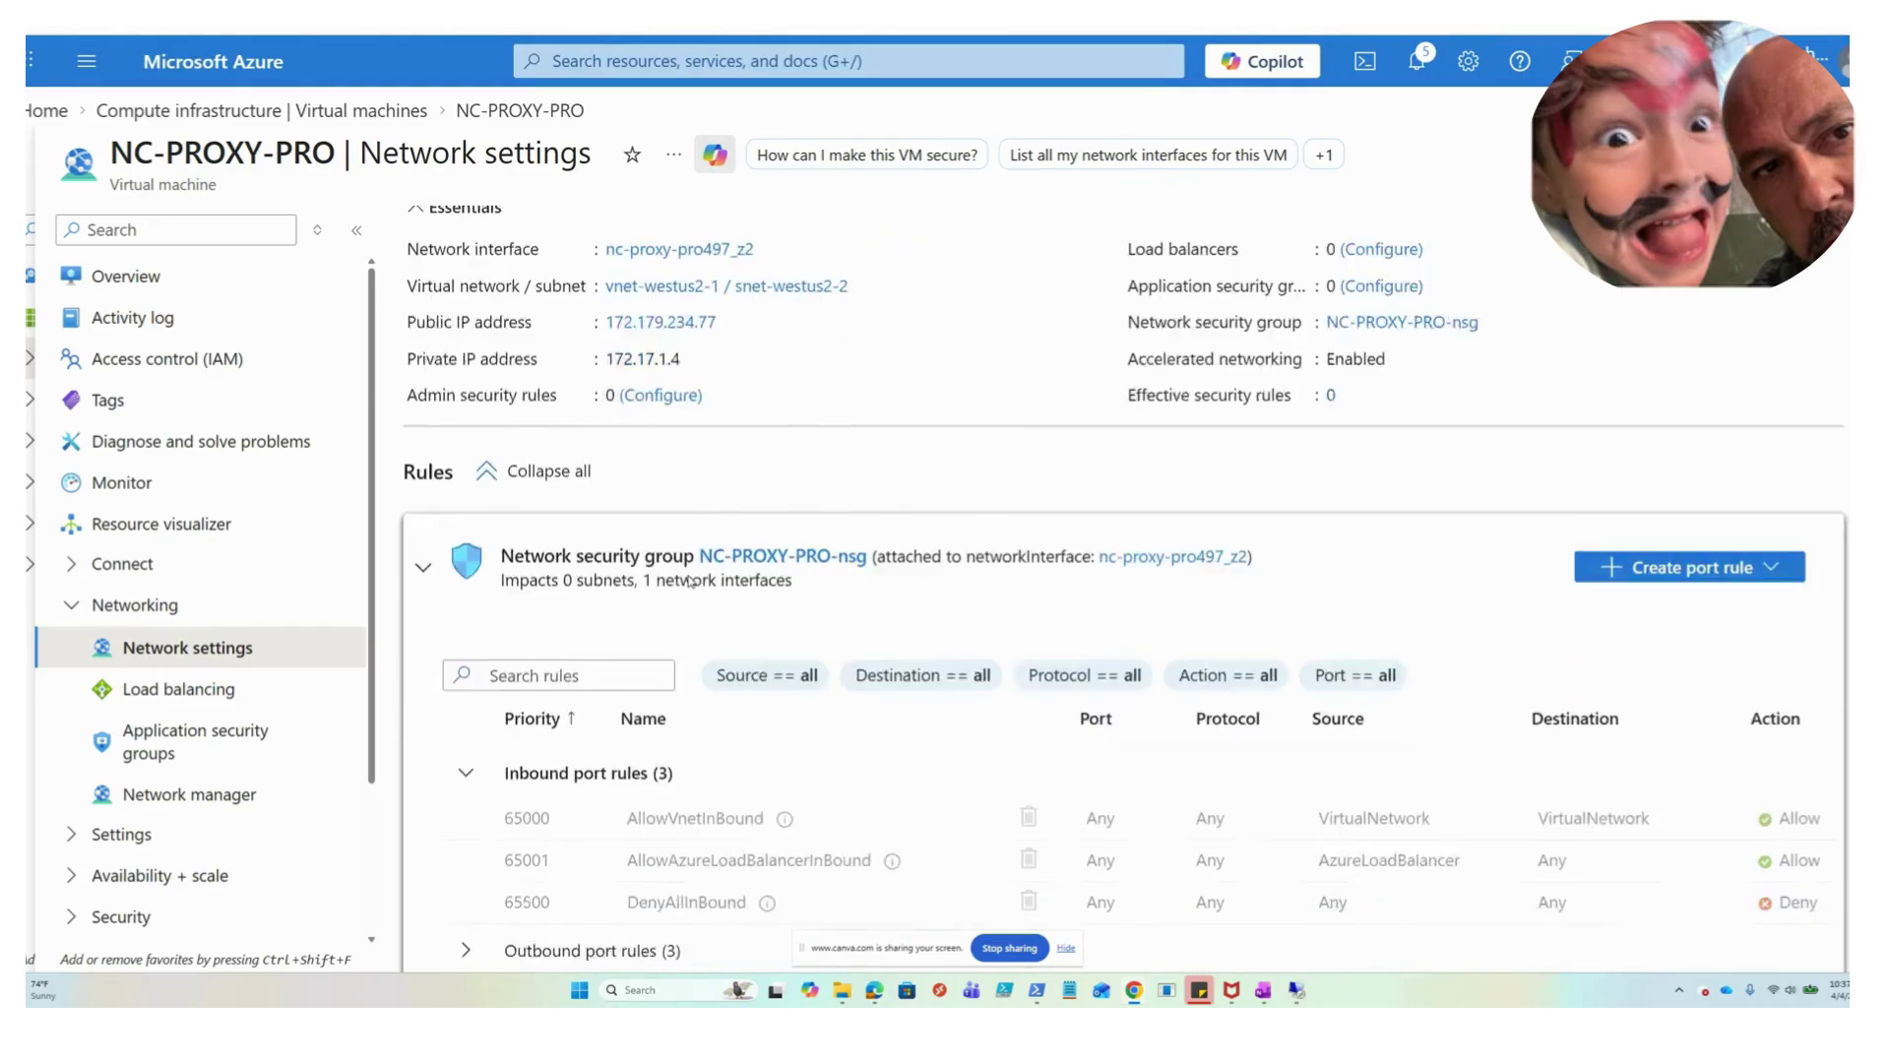
scroll(689, 581, "down", 1)
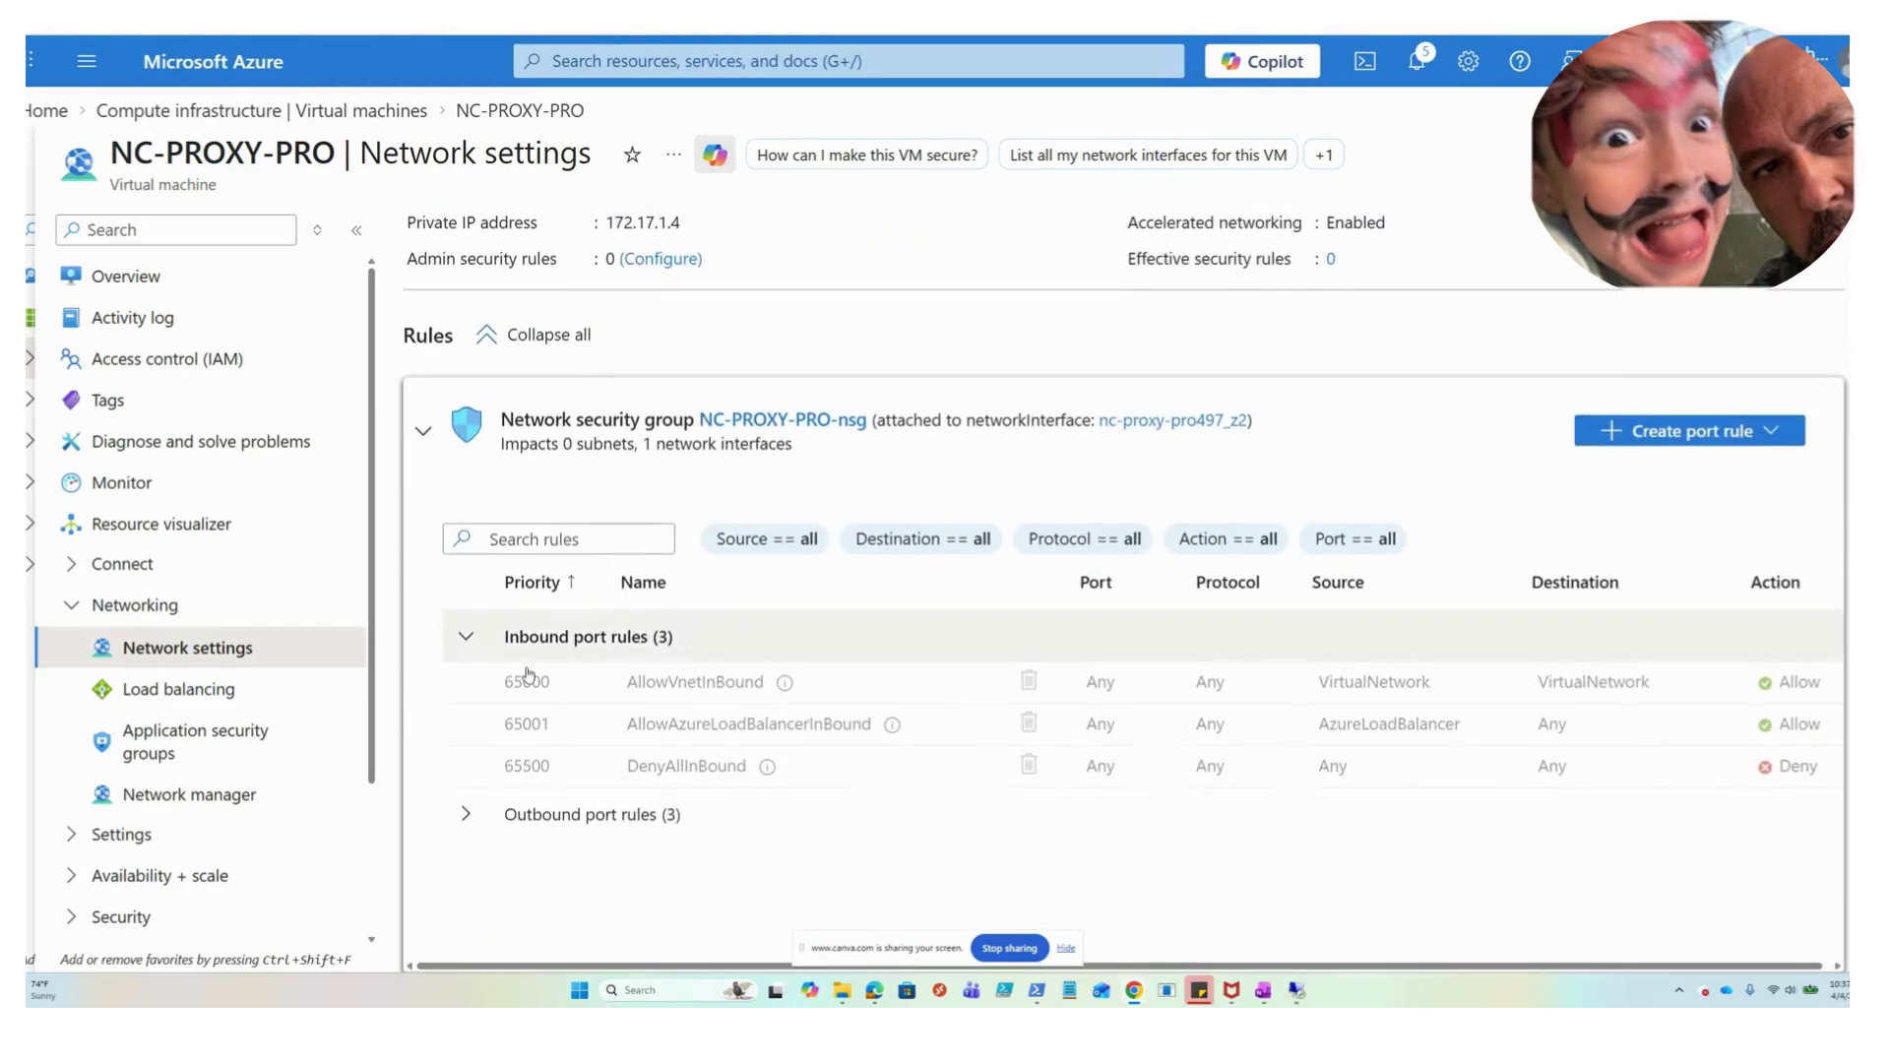
left_click(465, 814)
scroll(616, 593, "down", 1)
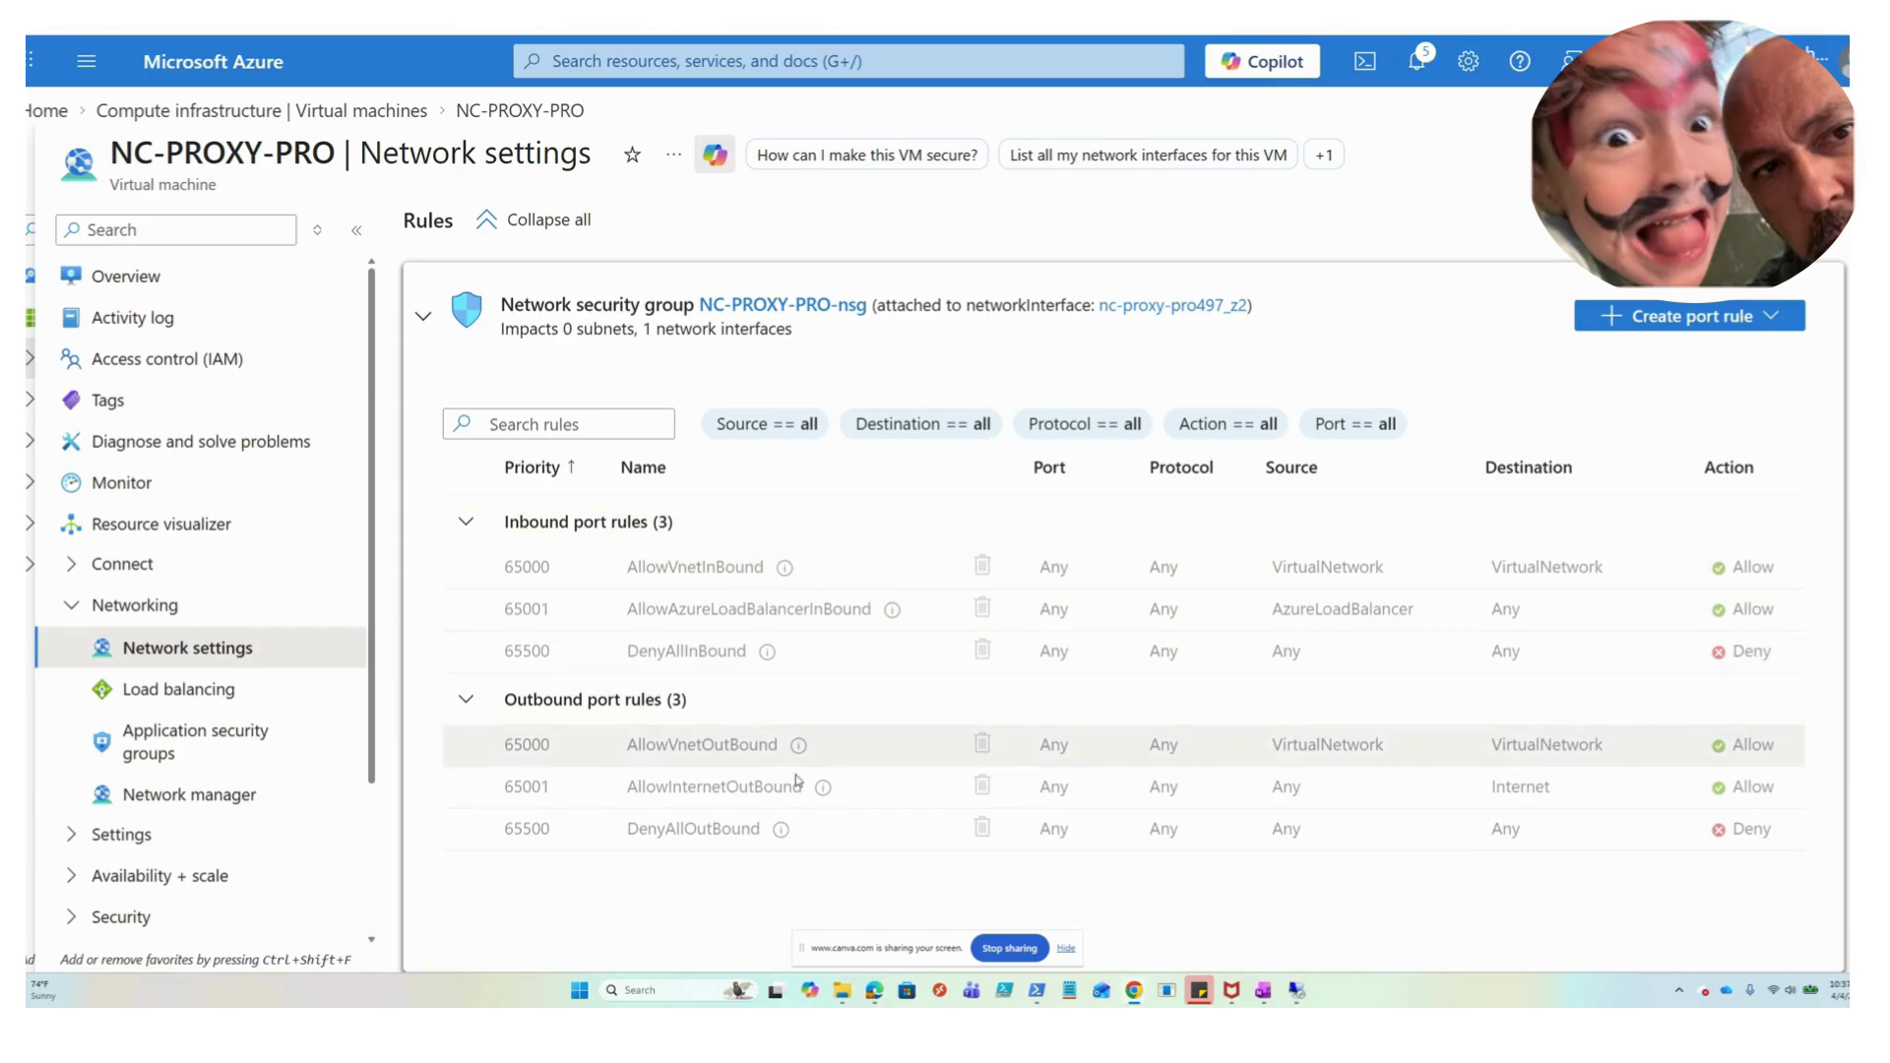
scroll(1497, 769, "up", 1)
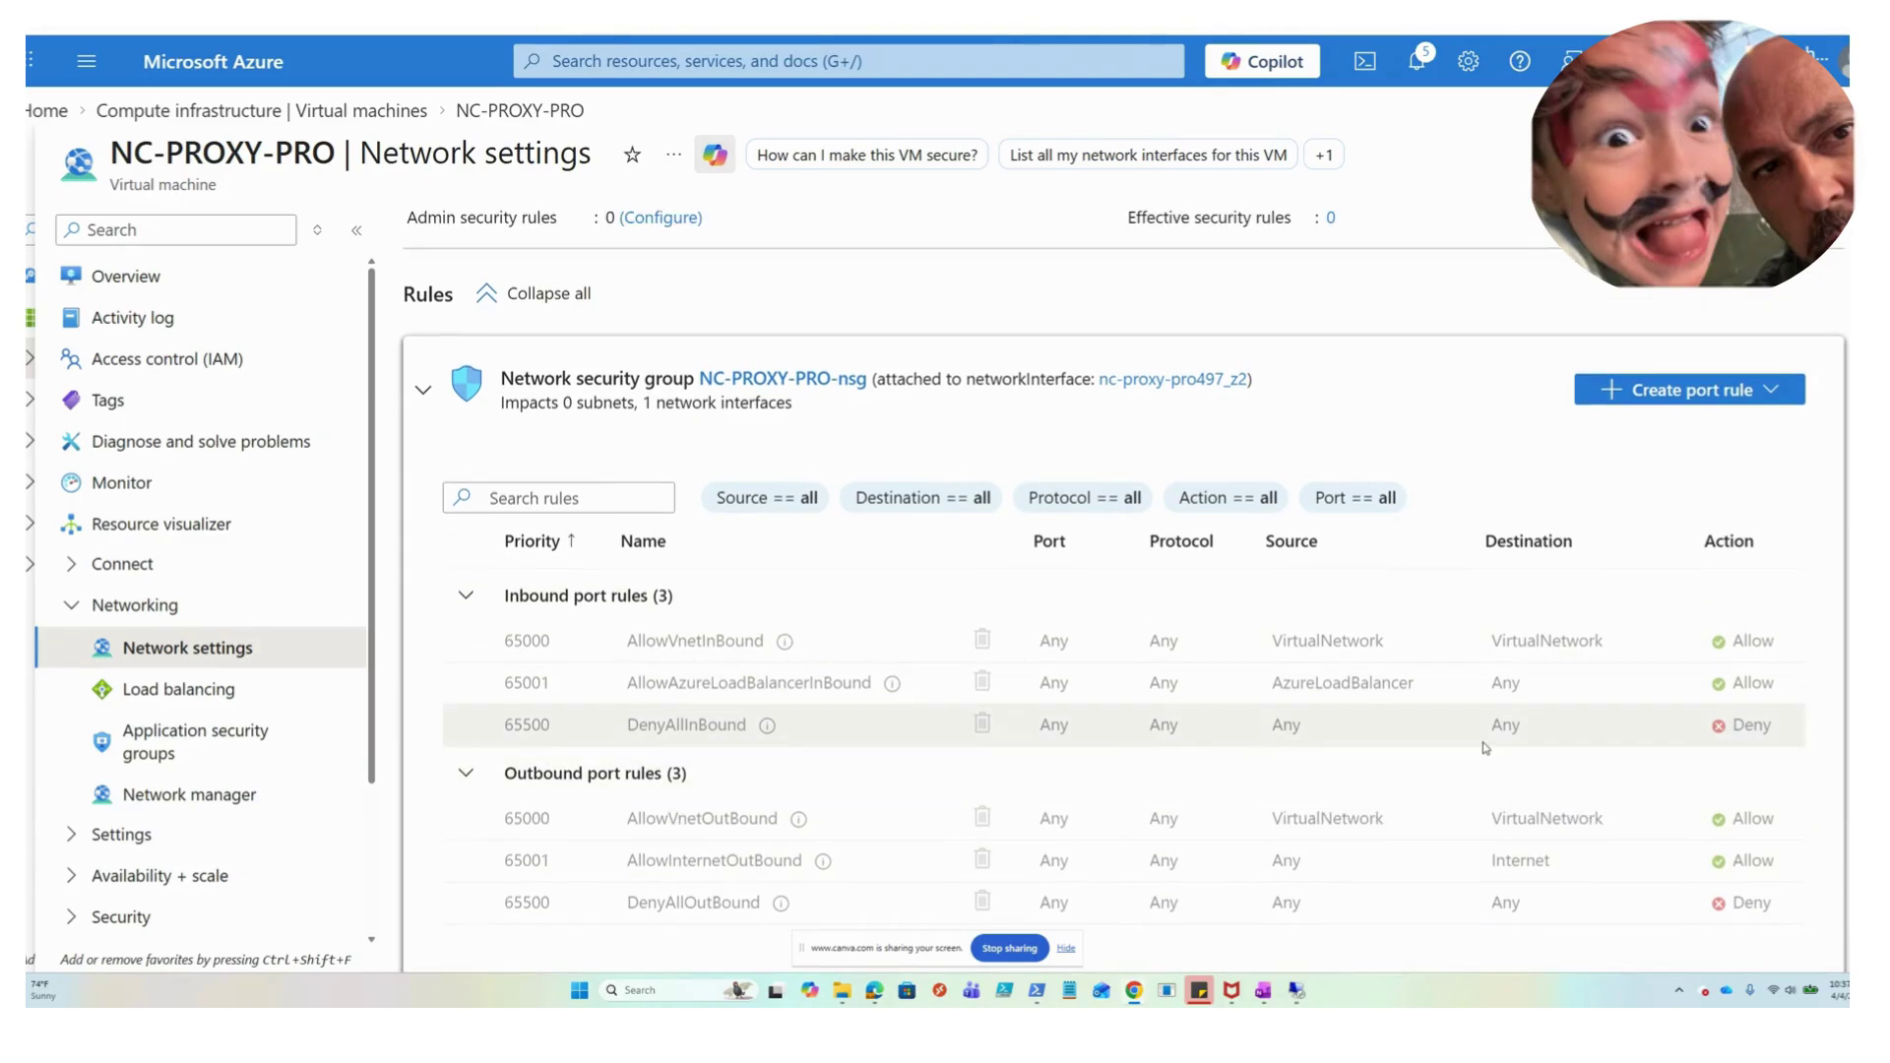
scroll(1478, 741, "down", 1)
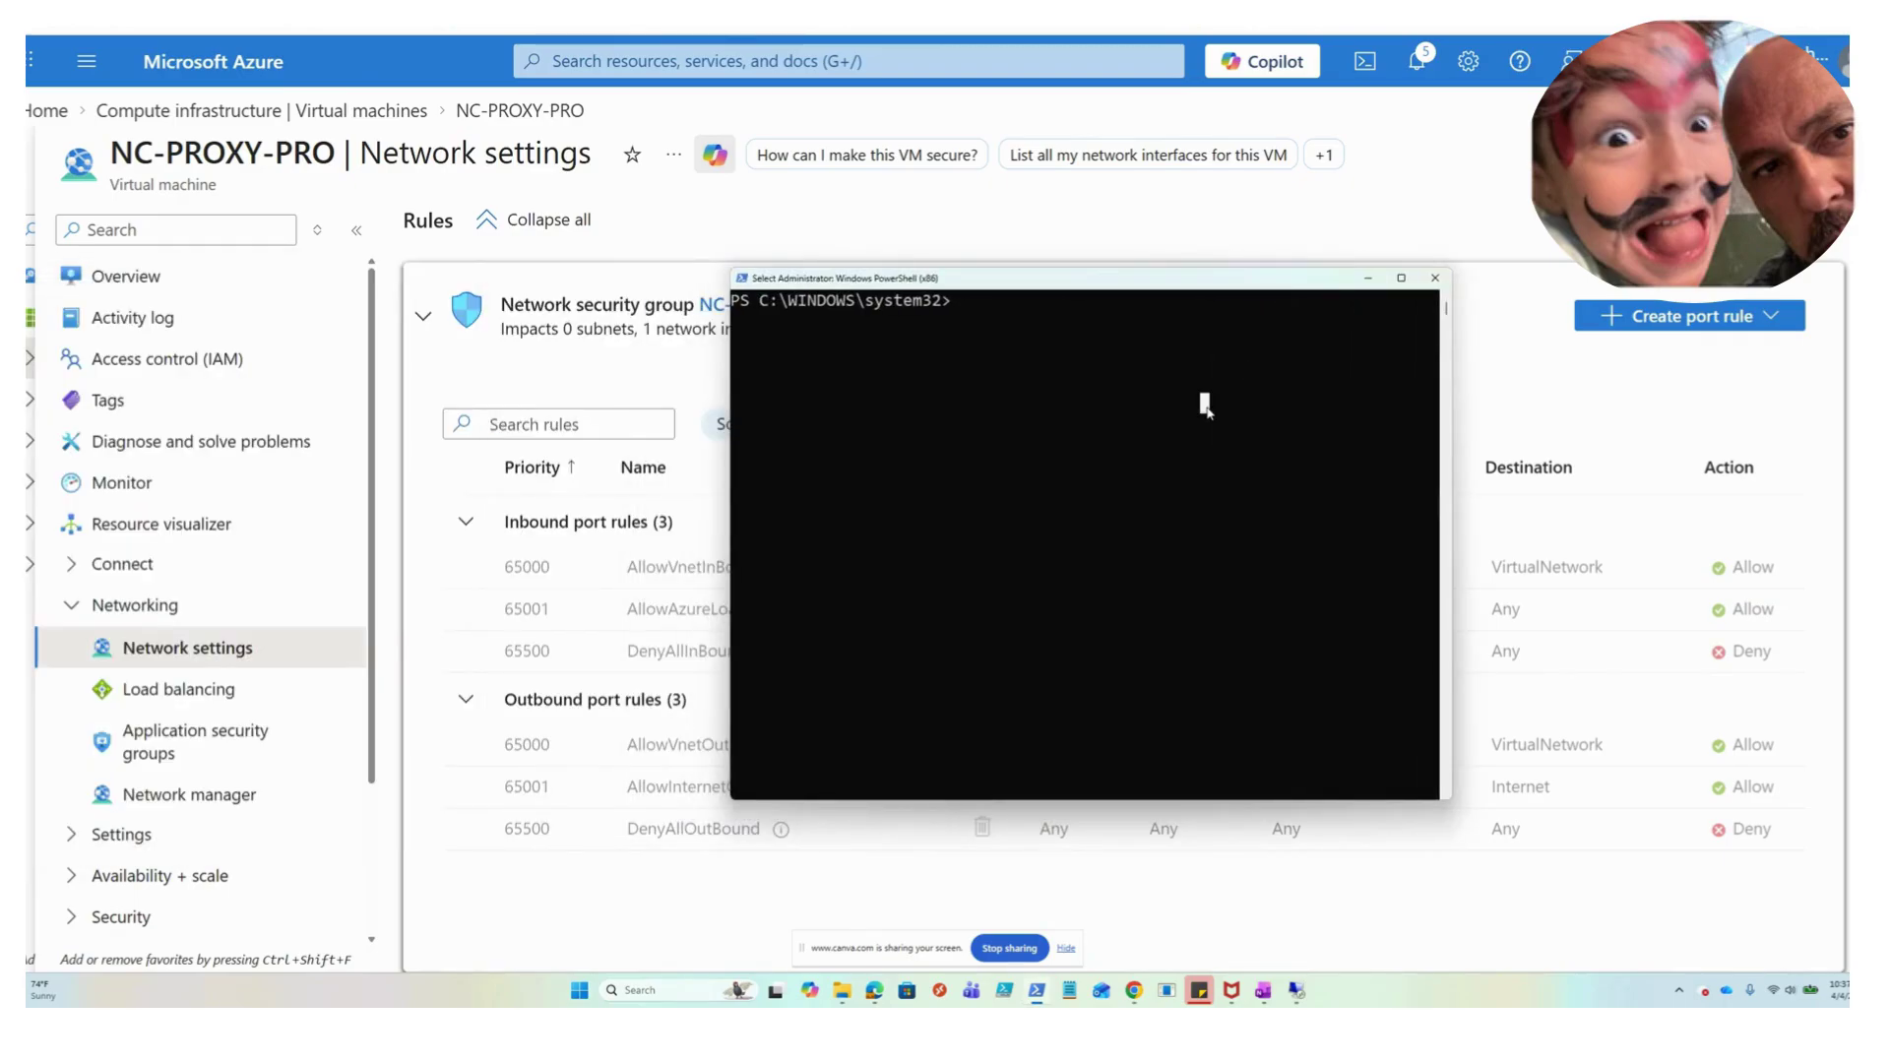
Switch to Windows PowerShell, clear the console and run Test-NetConnection 172.179.234.77 -Port 3389 to check RDP reachability
type("cls")
key("Up")
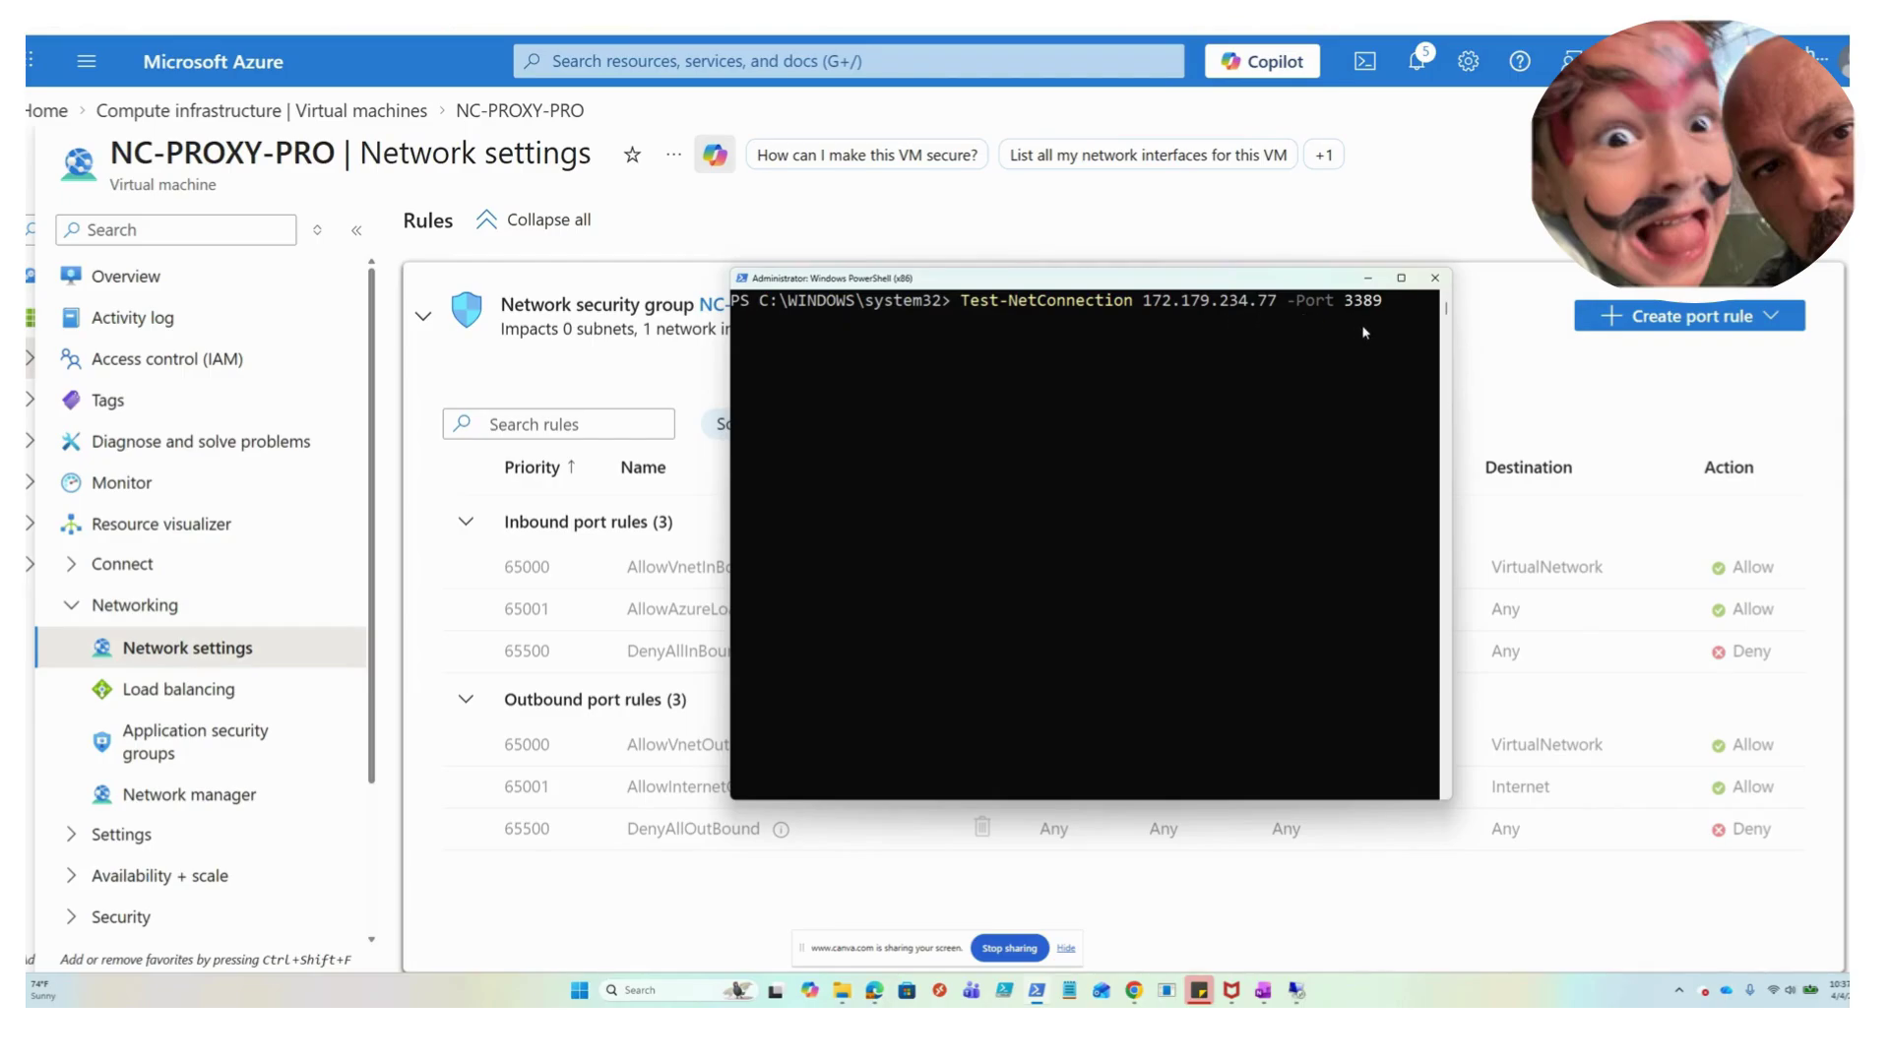
key("Return")
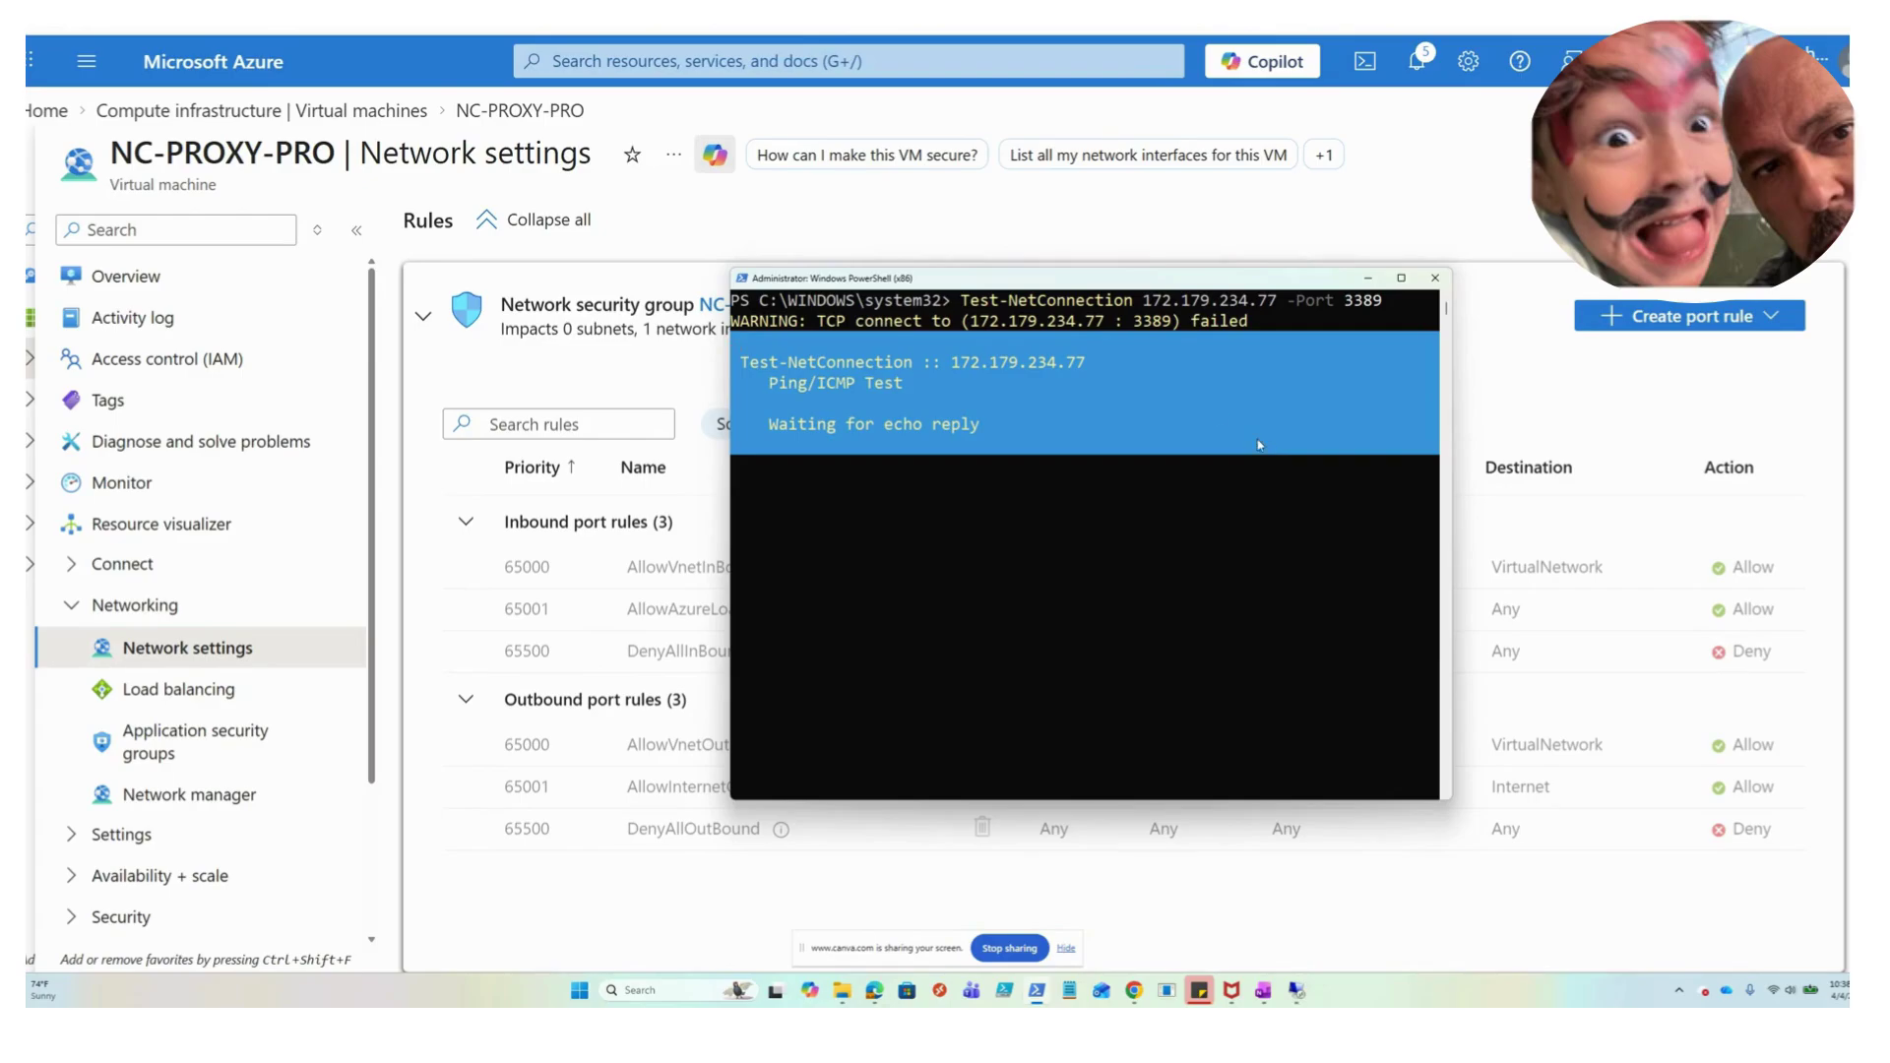
left_click_drag(1176, 321, 1270, 325)
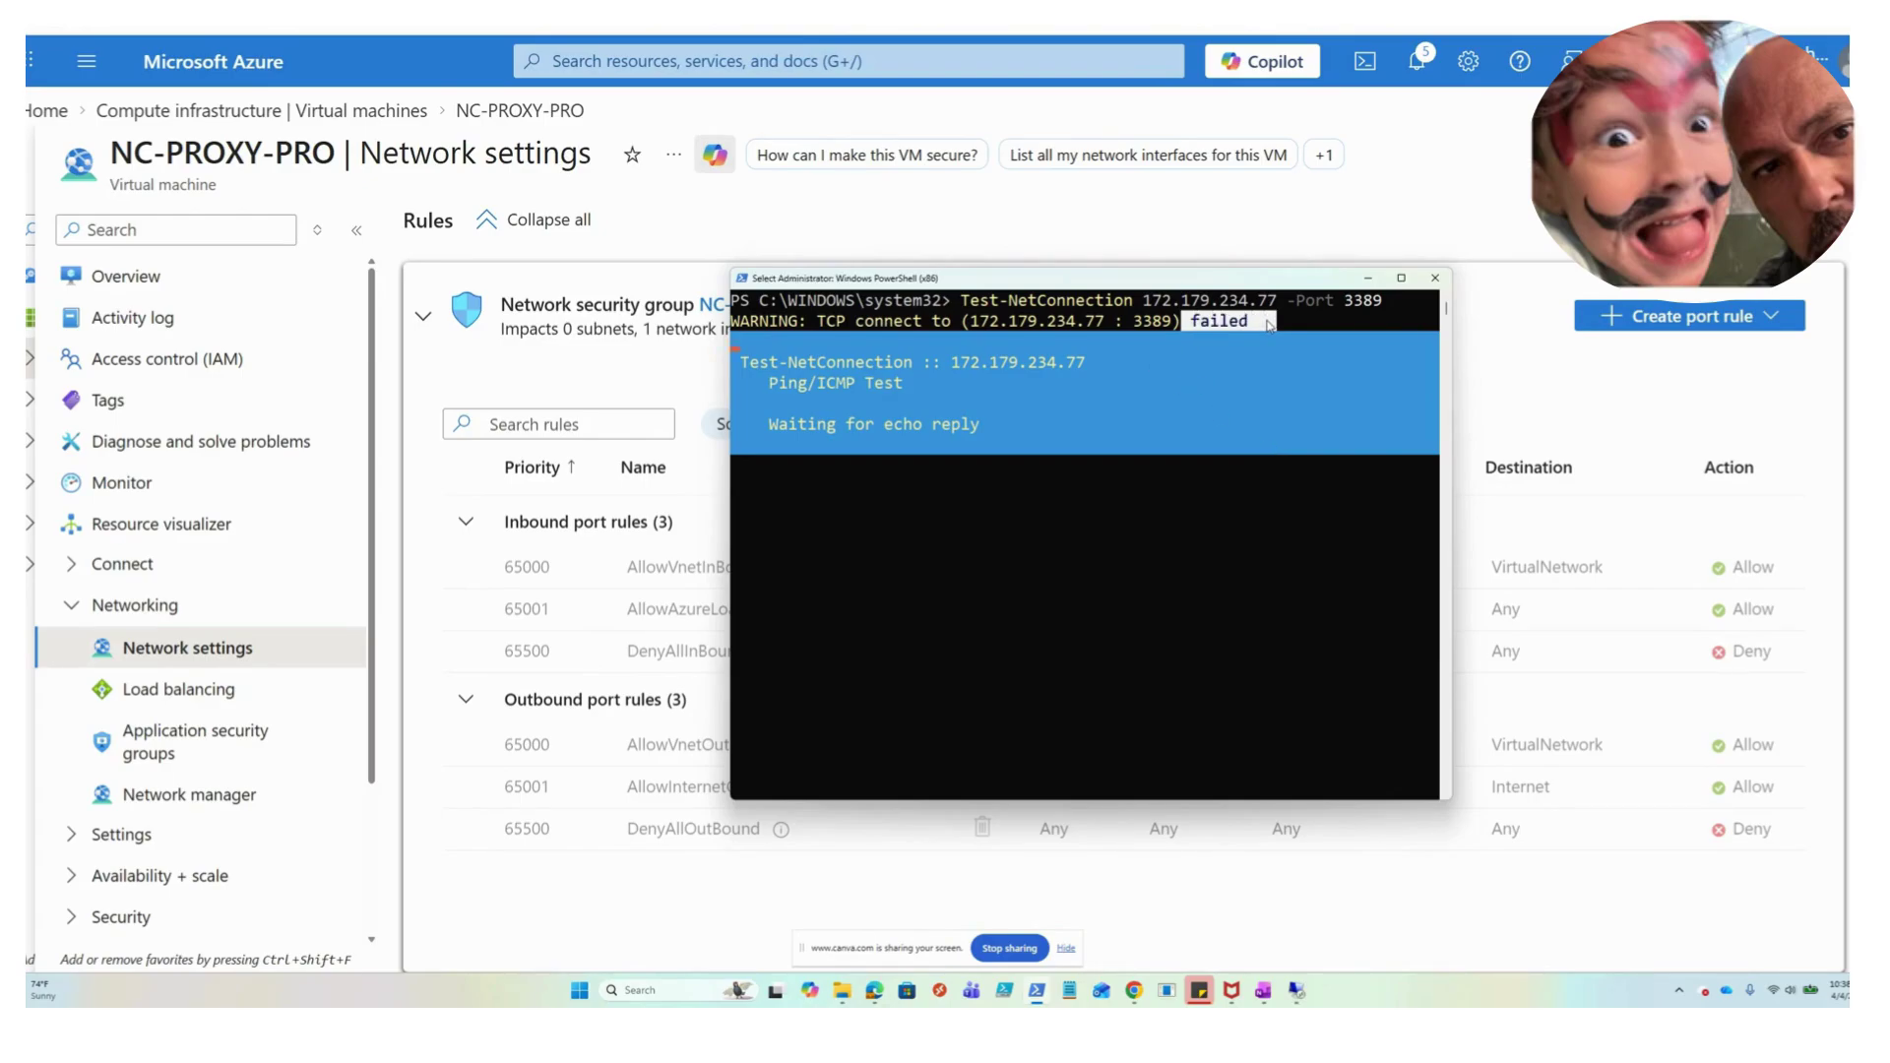
left_click(1367, 280)
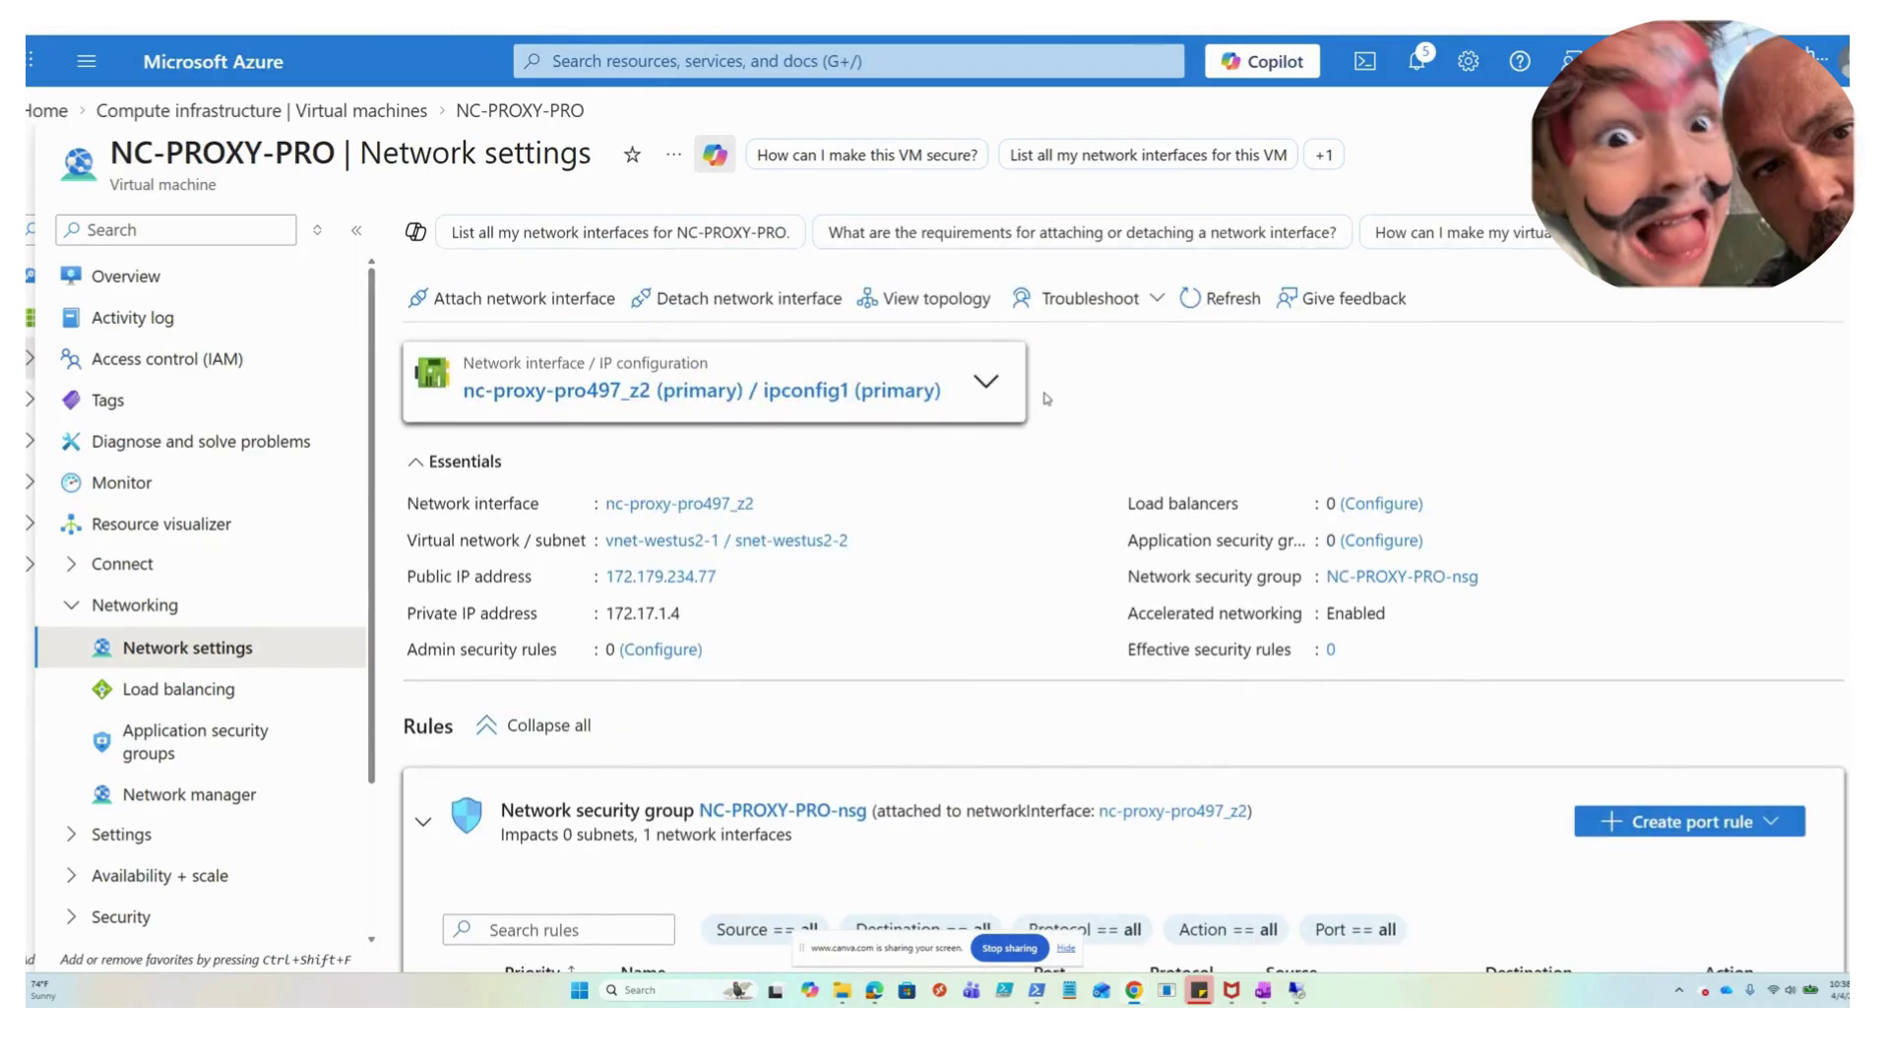
Start a new inbound port rule for NC-PROXY-PRO-nsg in the Azure portal and set its destination port range to 3389
scroll(1046, 398, "down", 5)
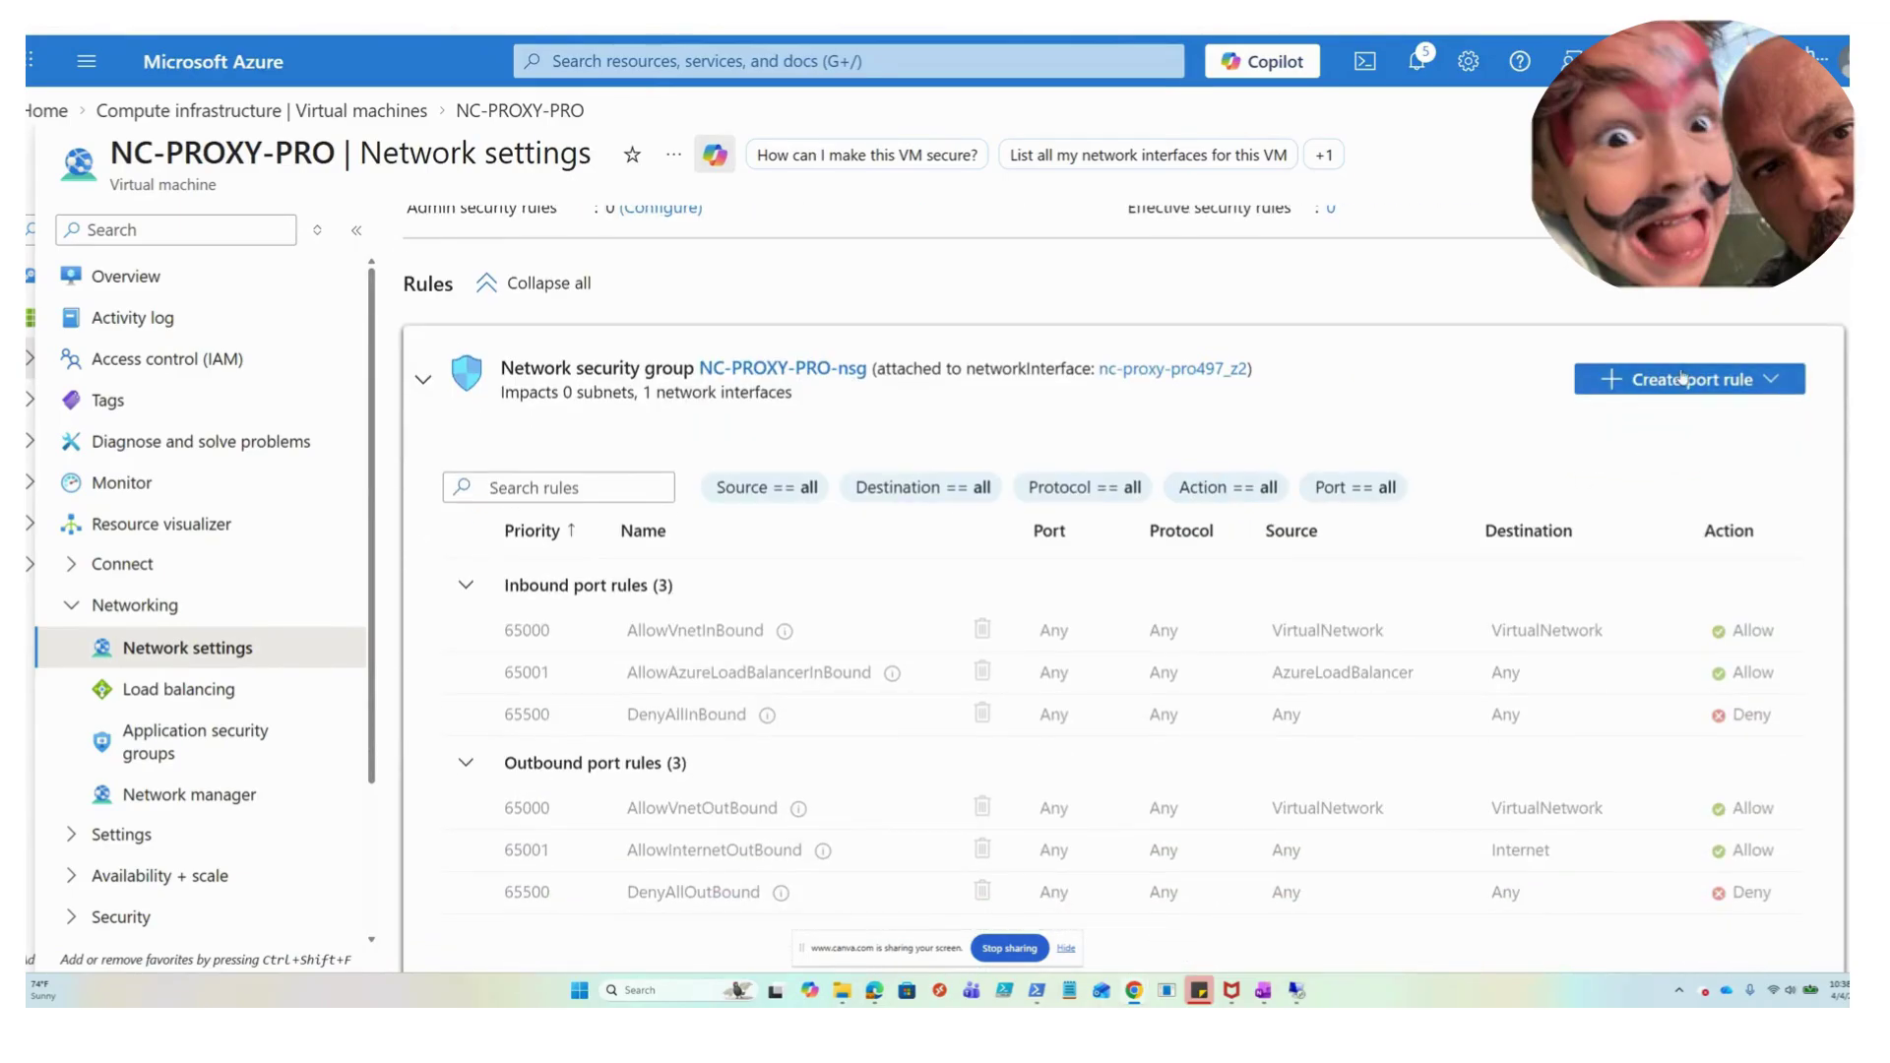
left_click(1683, 377)
left_click(1666, 424)
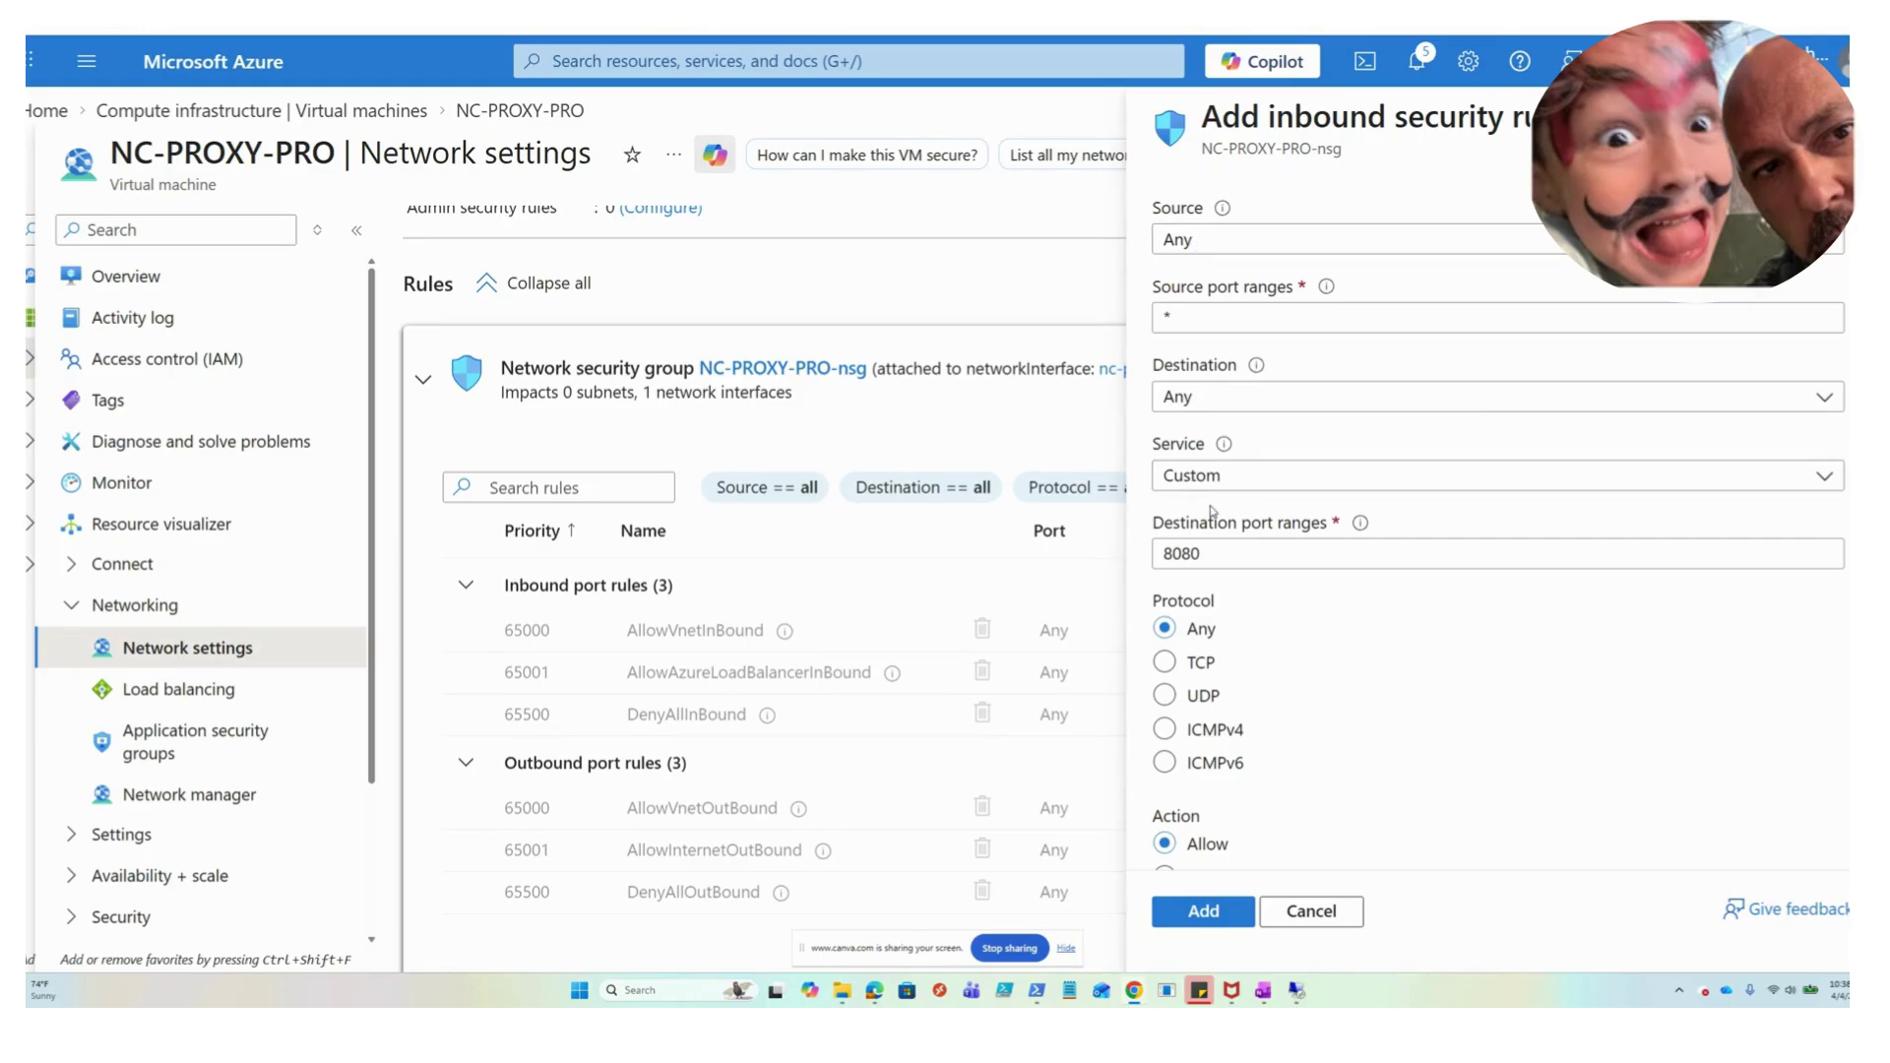
scroll(1210, 510, "down", 1)
left_click_drag(1218, 486, 1145, 492)
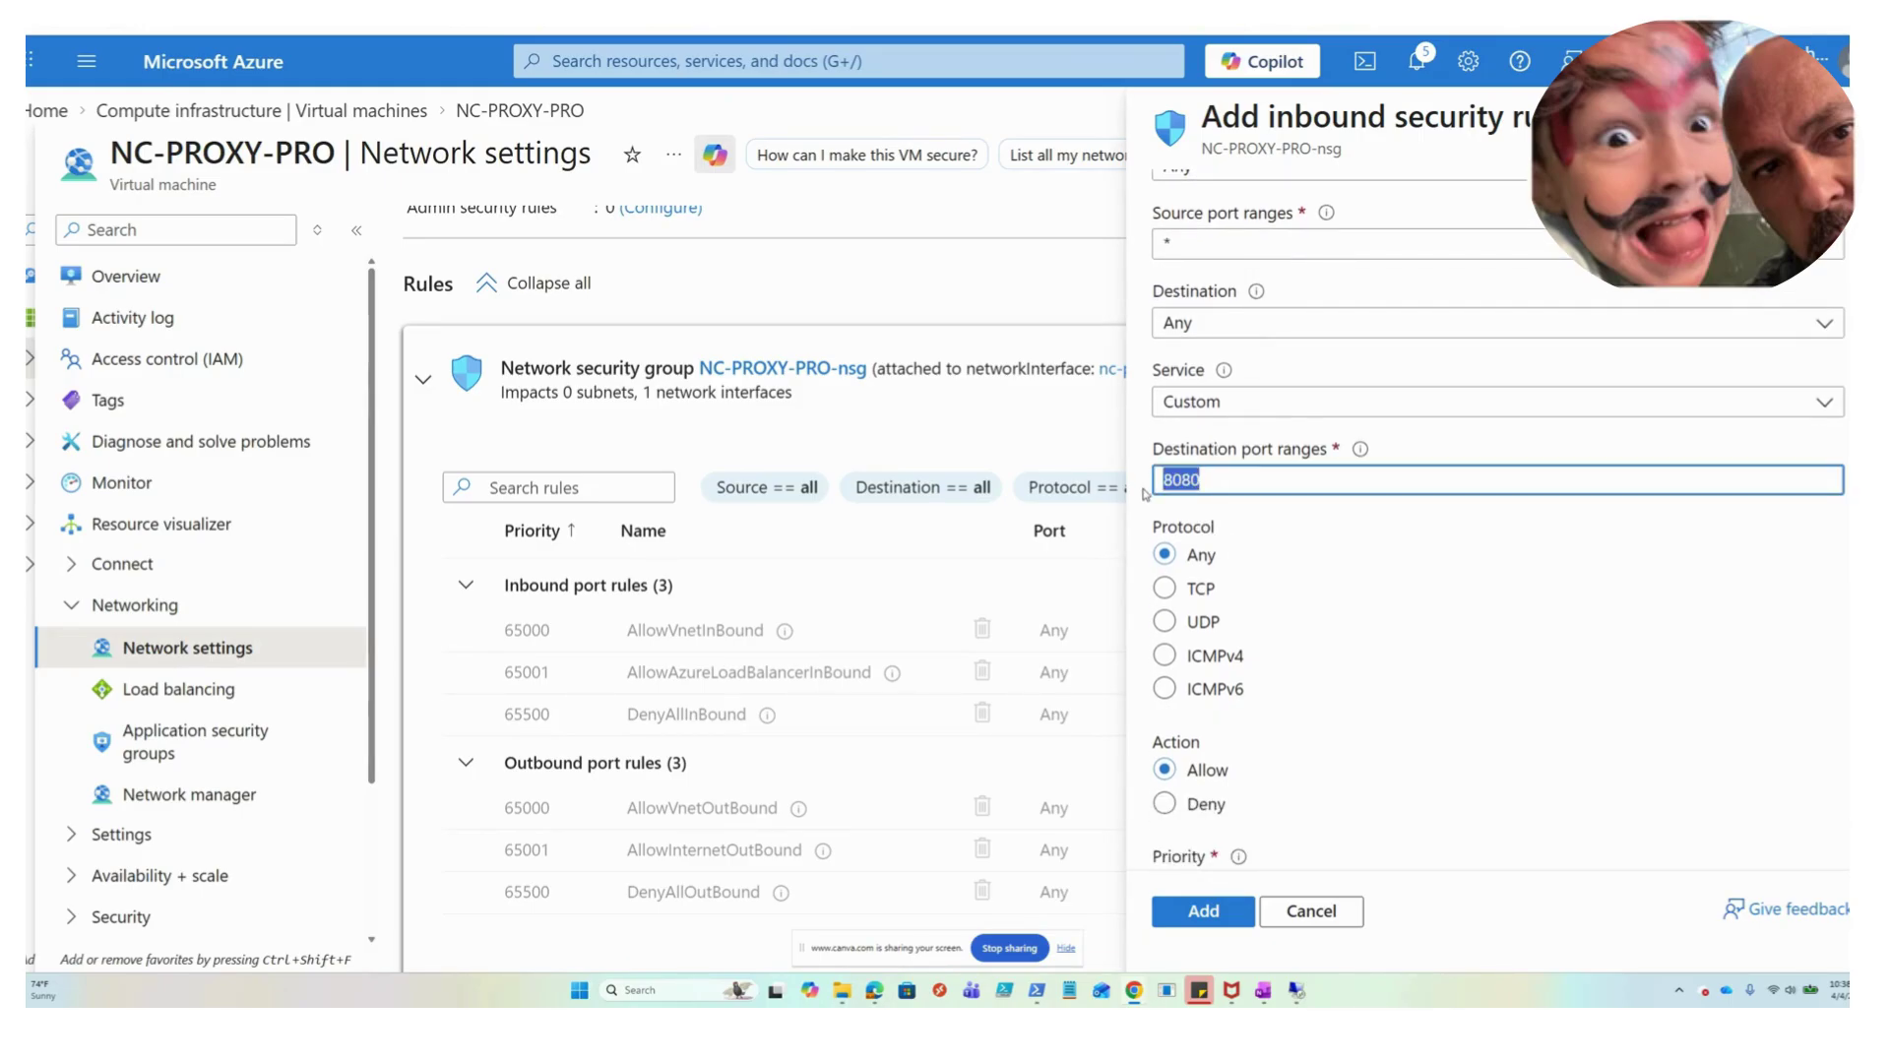
type("3389")
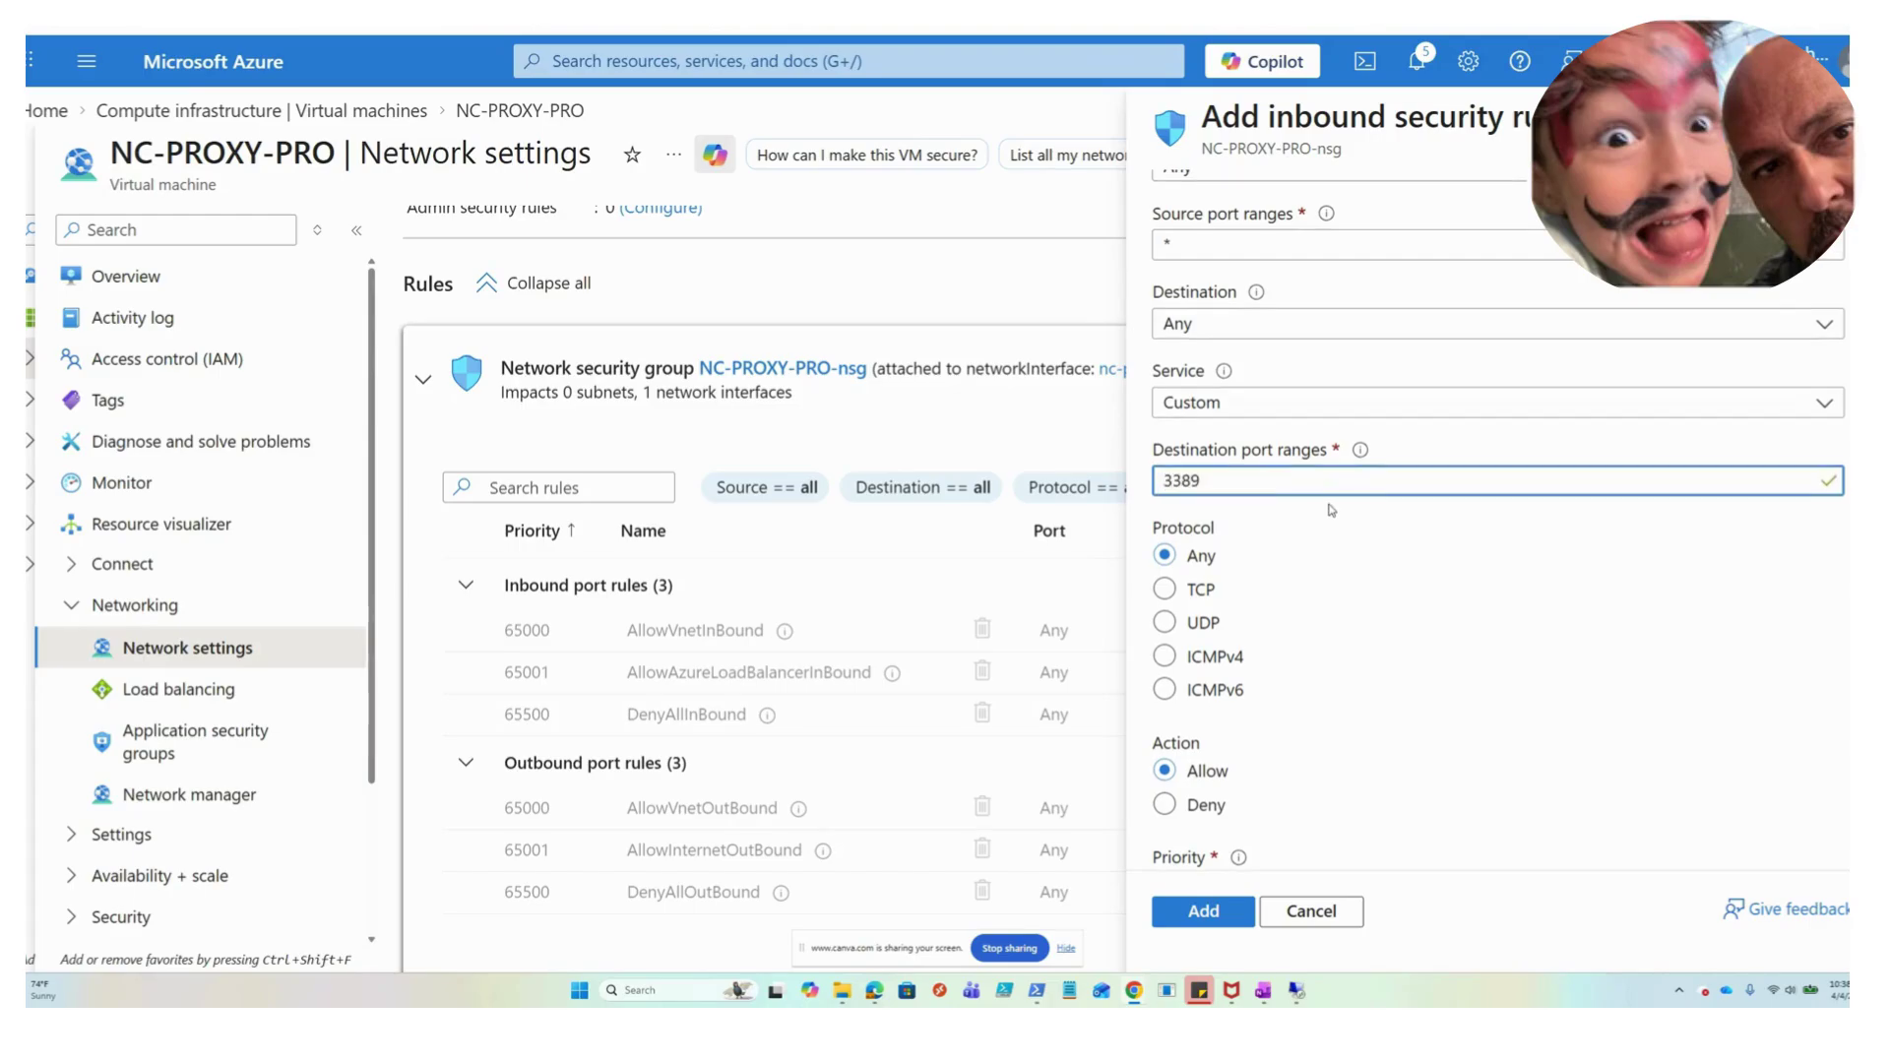
Name the new inbound security rule JC_RDP_Rule
scroll(1331, 509, "up", 1)
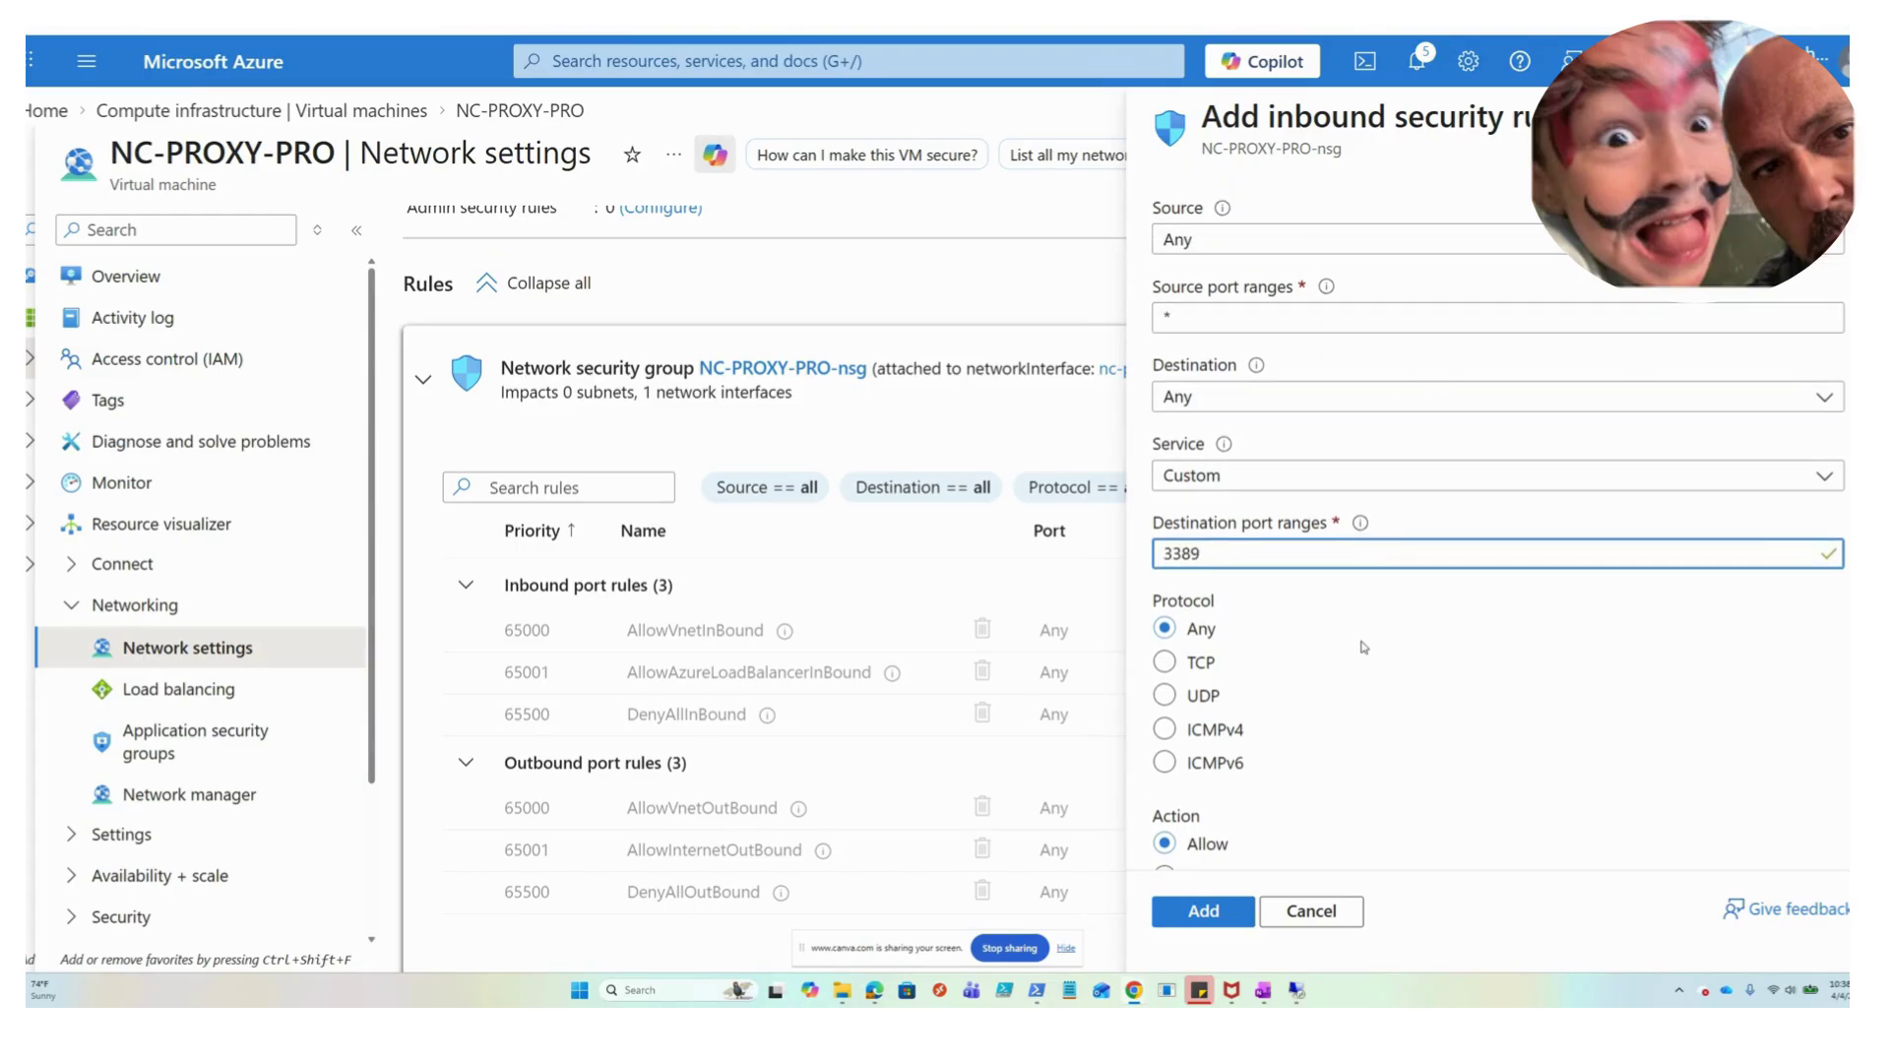
scroll(1363, 647, "down", 5)
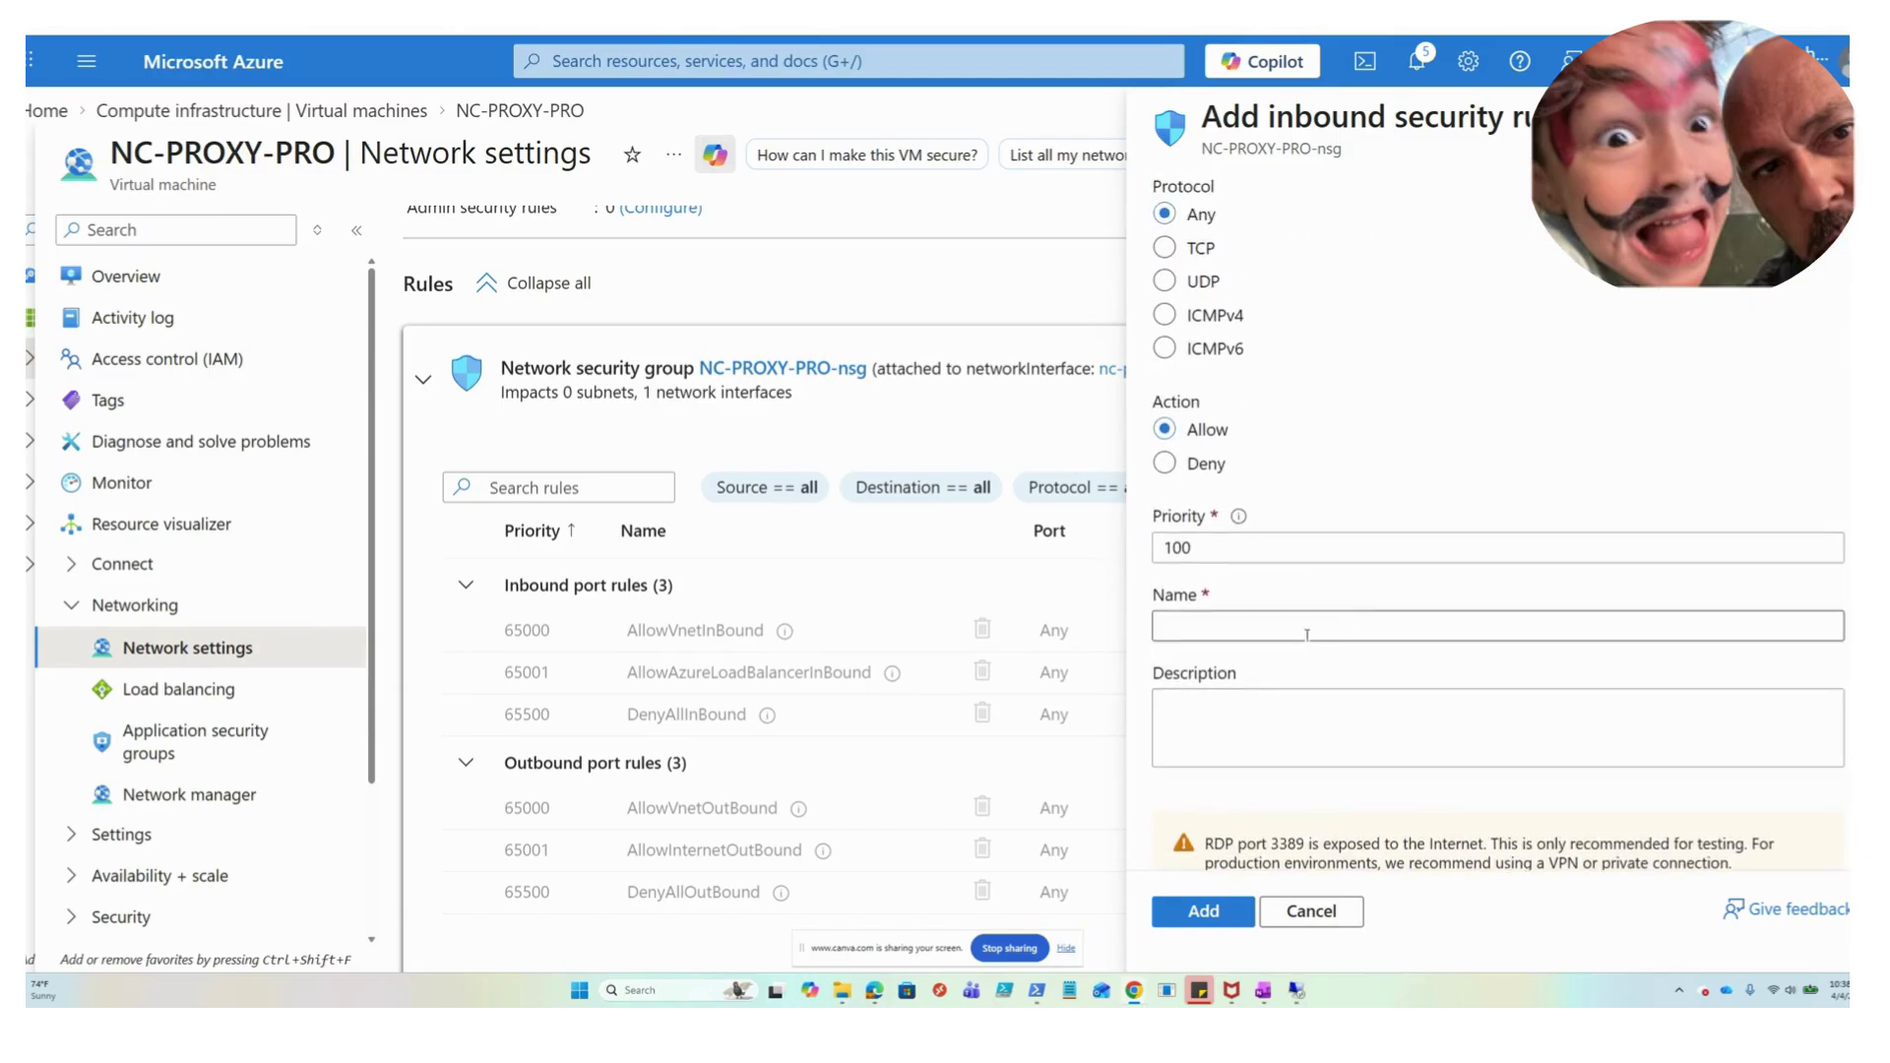
left_click(1289, 633)
type("JC")
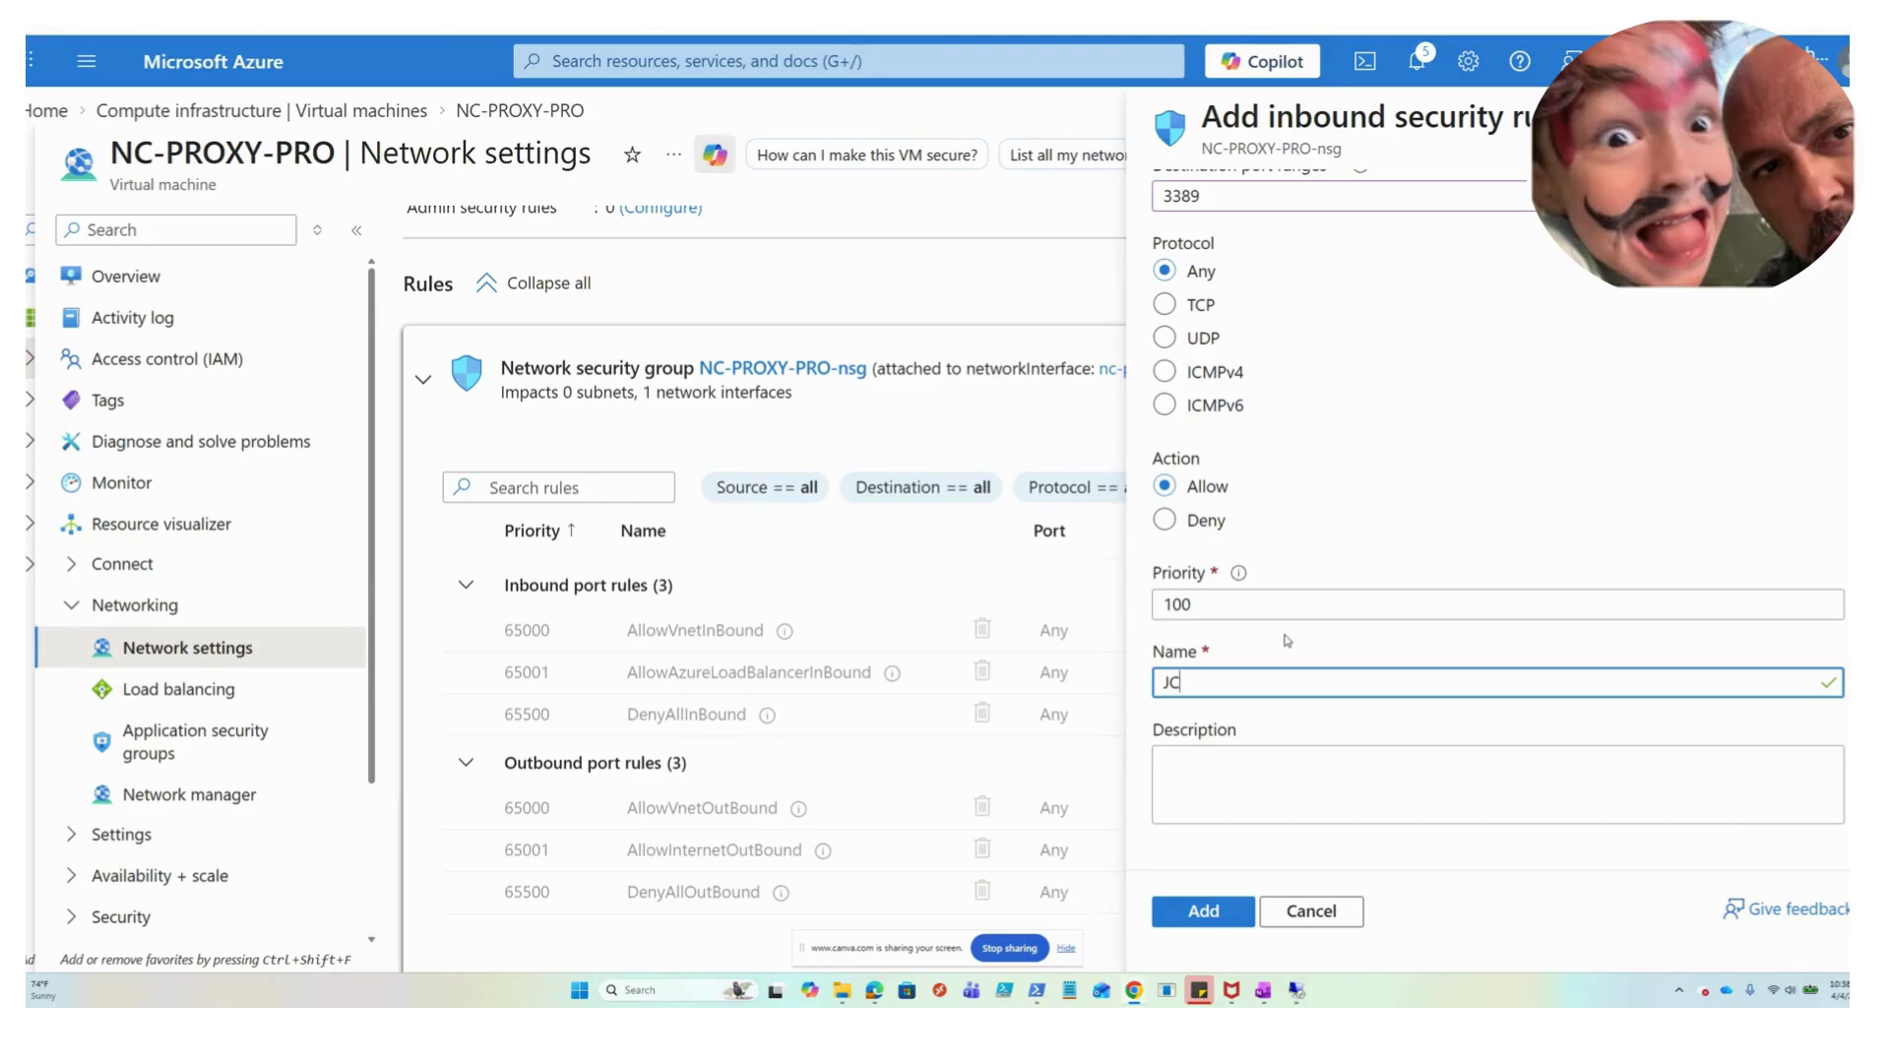
type("N")
key("BackSpace")
type("Lab")
type("Rul")
key("BackSpace")
key("BackSpace")
type("DP")
left_click(1205, 683)
key("BackSpace")
key("BackSpace")
type("_")
key("BackSpace")
type("Rule")
left_click(1225, 772)
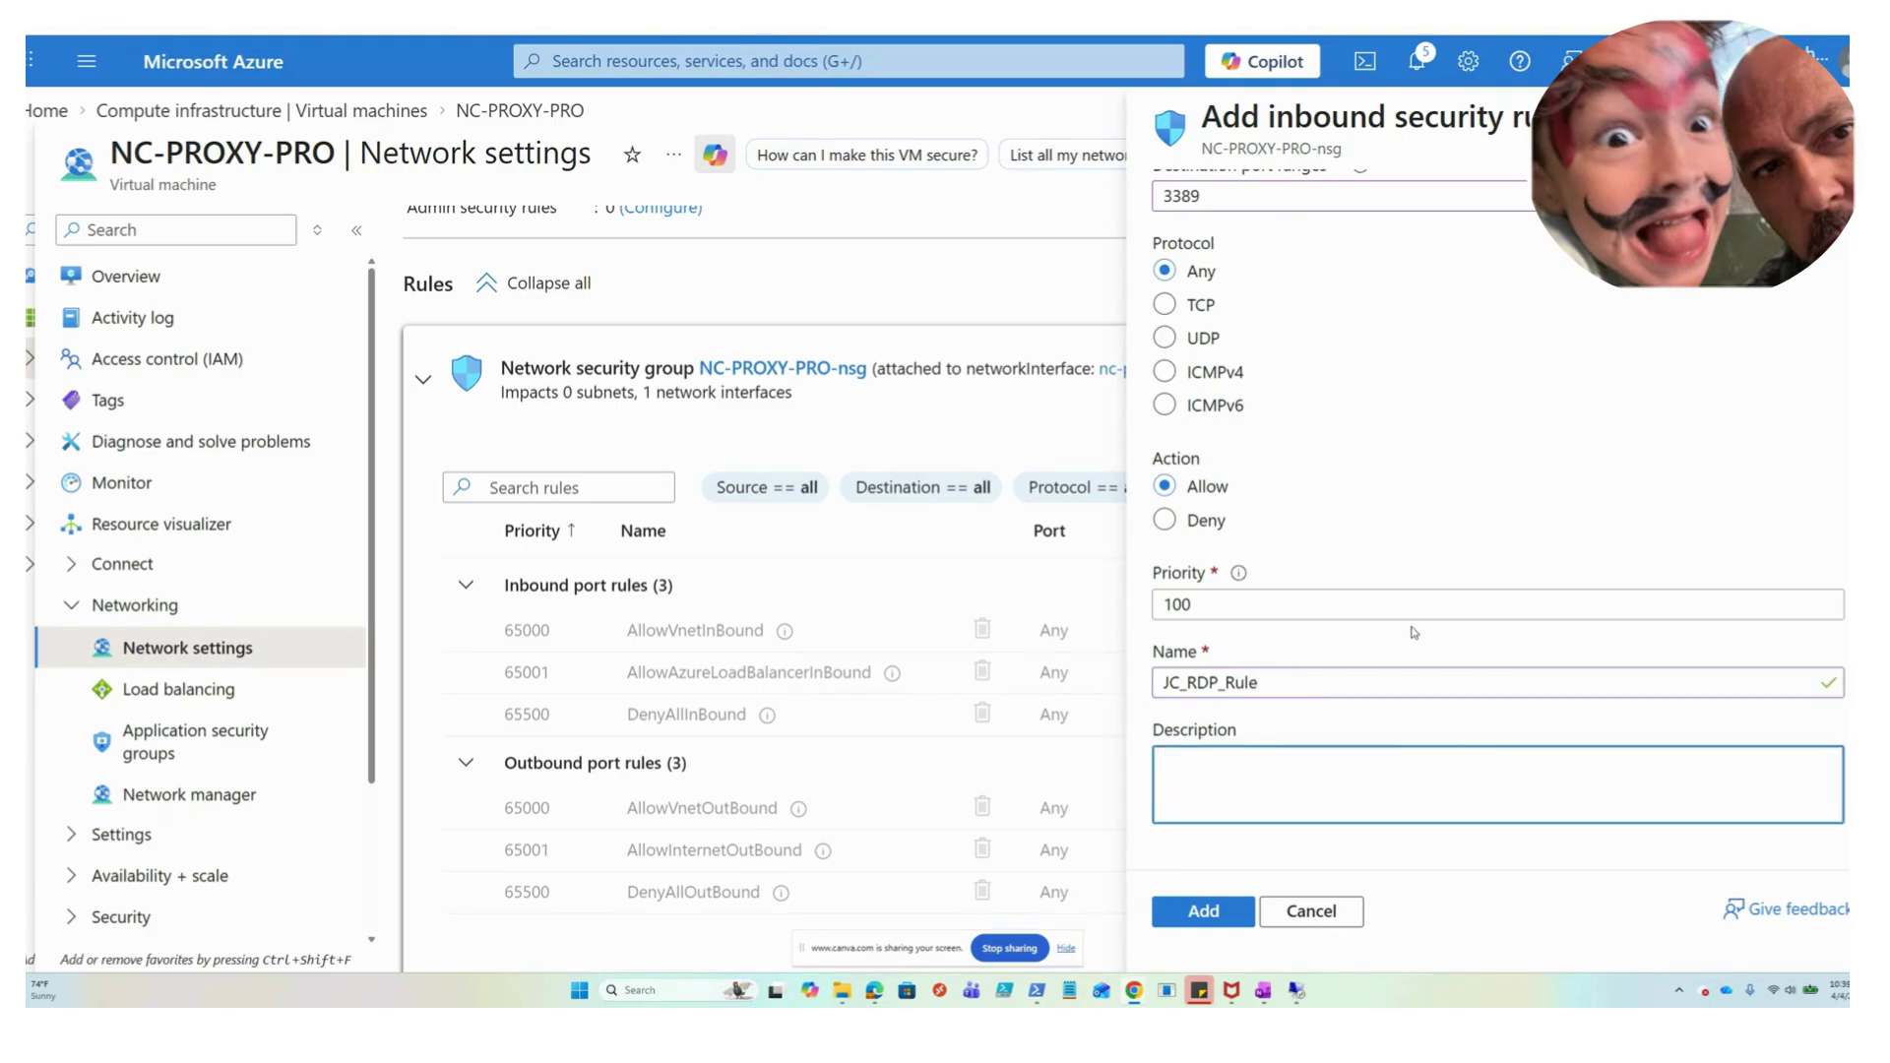
Add the port 3389 rule to NC-PROXY-PRO-nsg and check its entry among the inbound port rules
scroll(1358, 473, "up", 4)
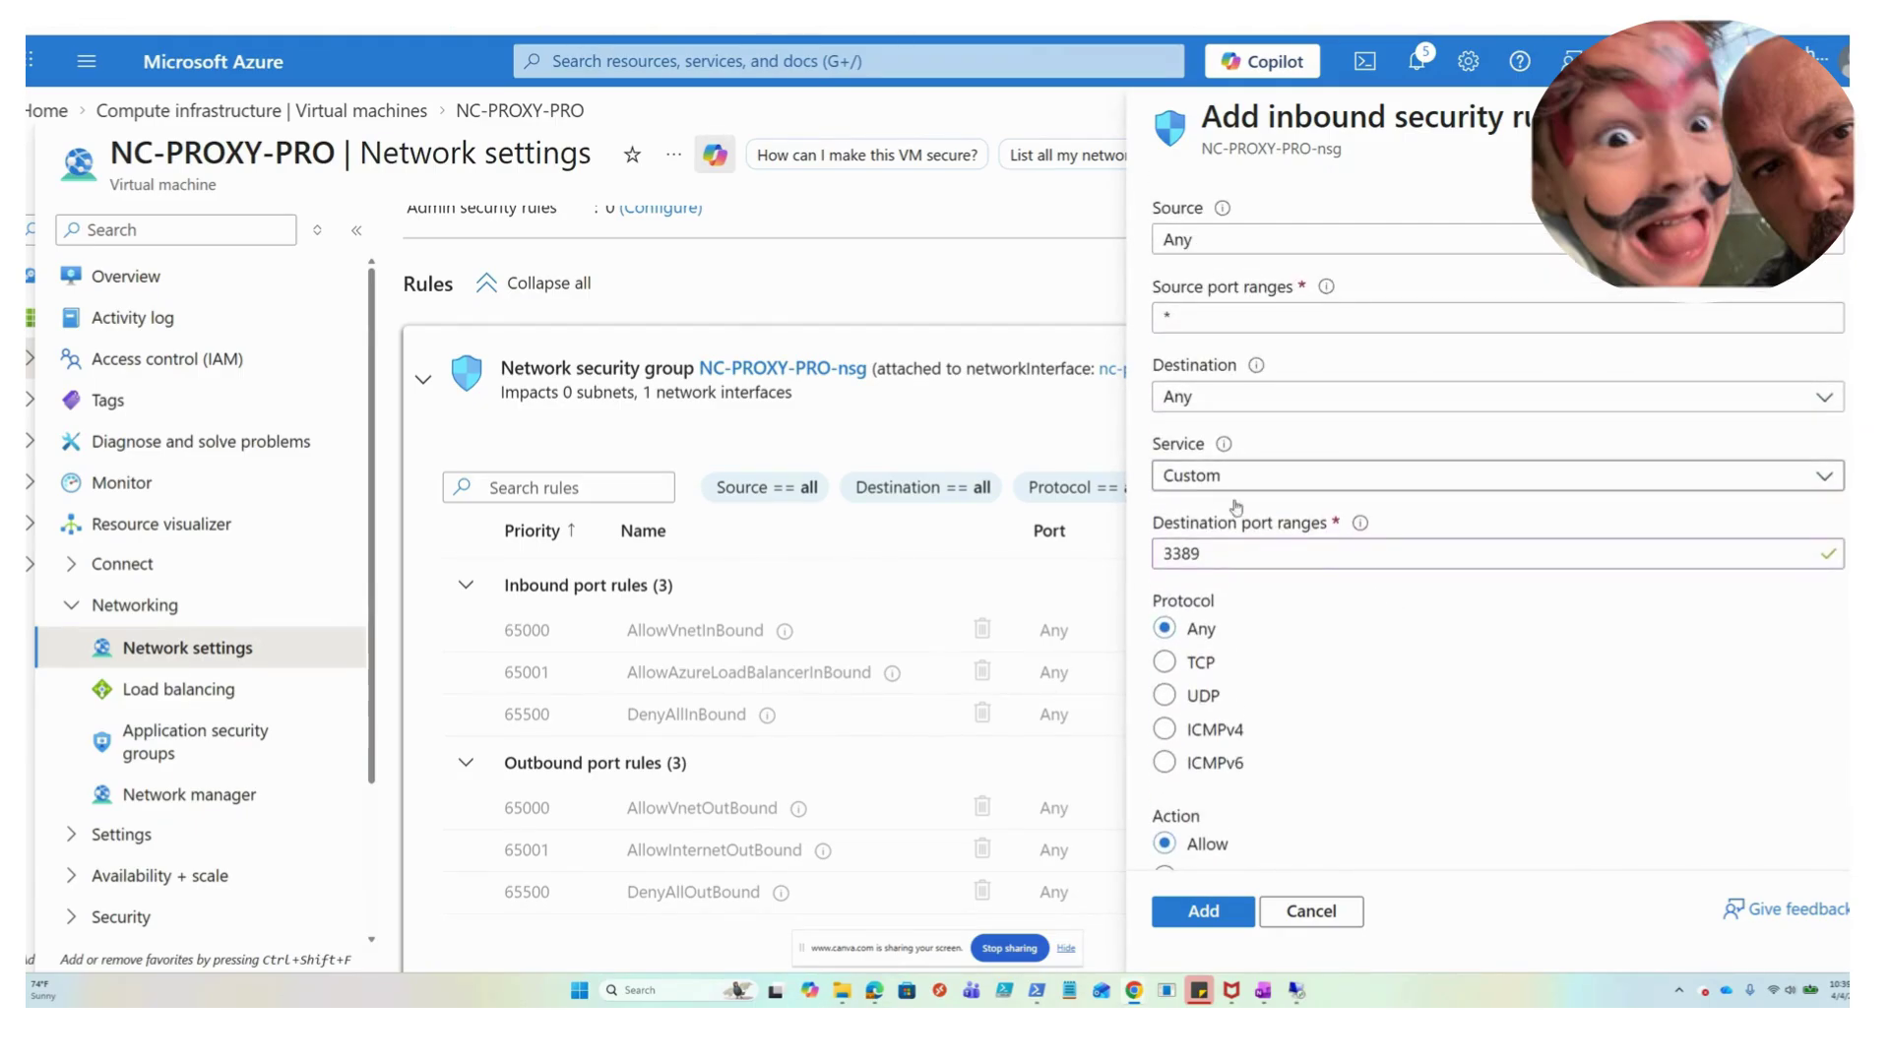
scroll(1352, 474, "down", 3)
left_click(1203, 911)
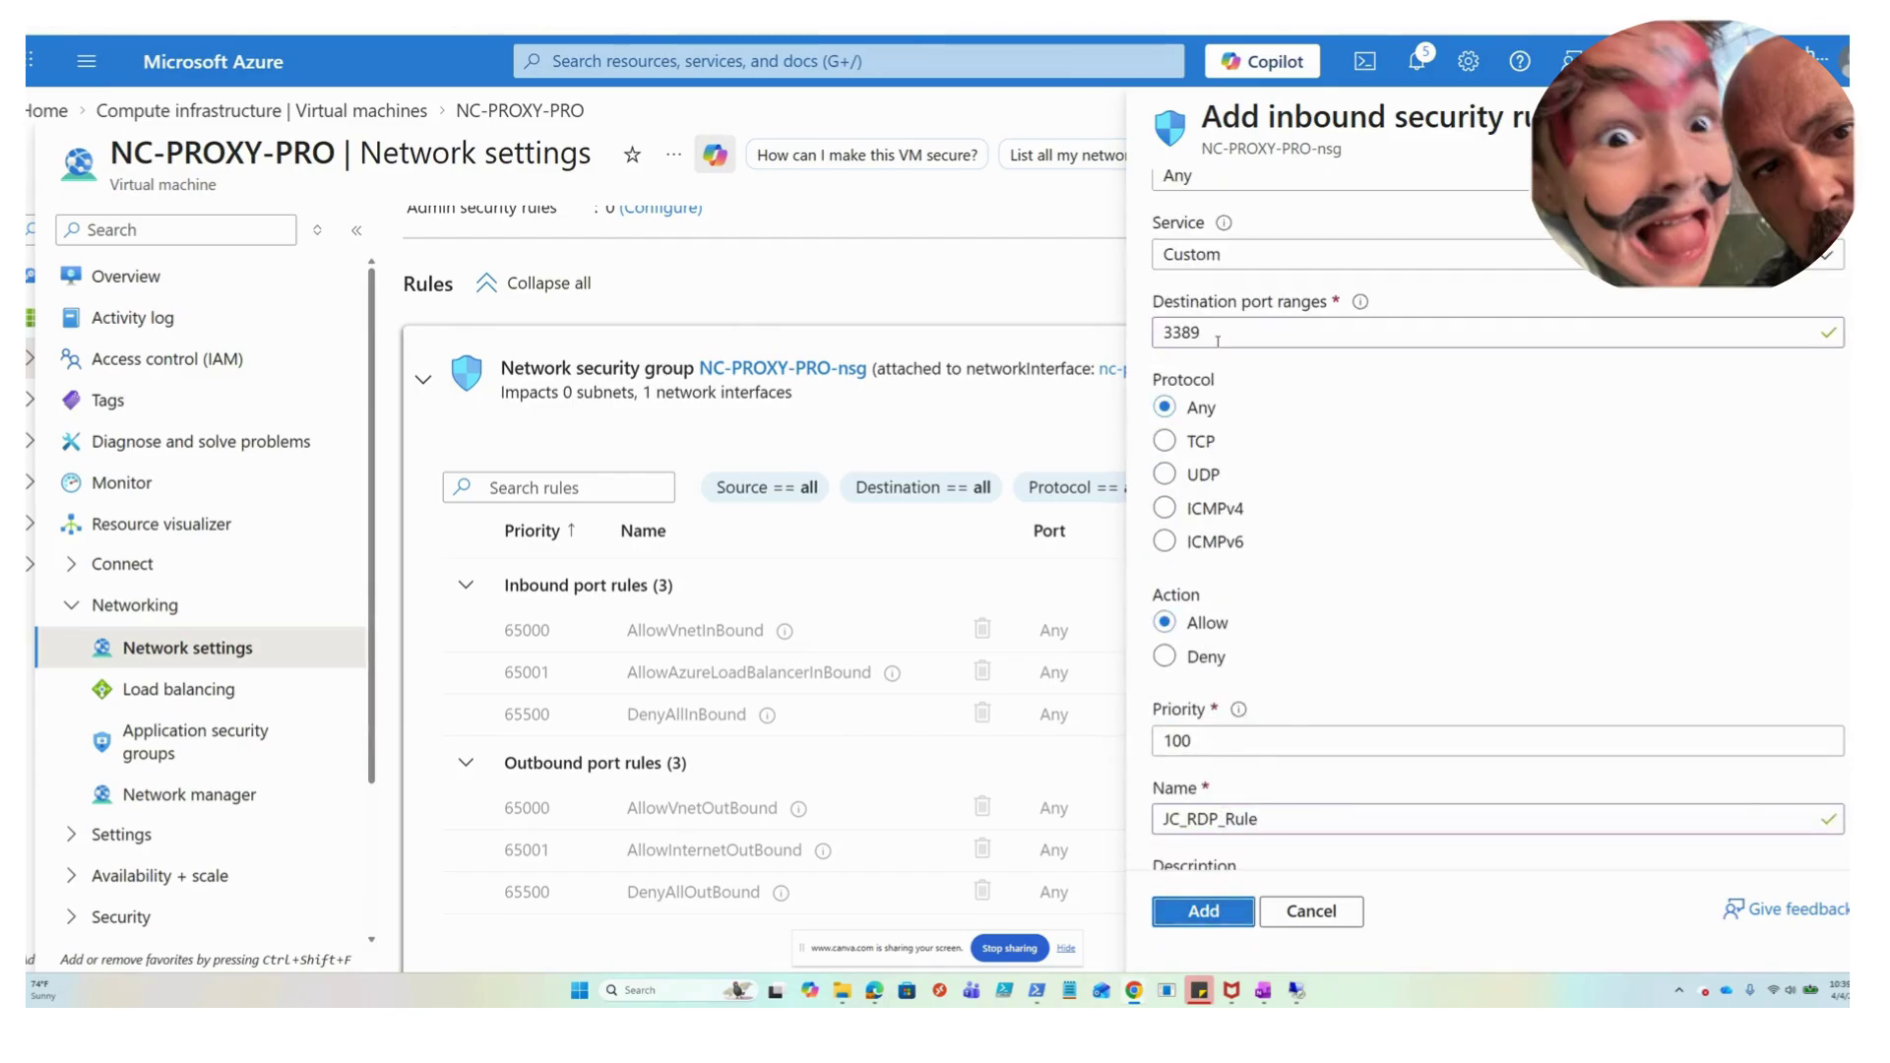
scroll(1306, 403, "up", 2)
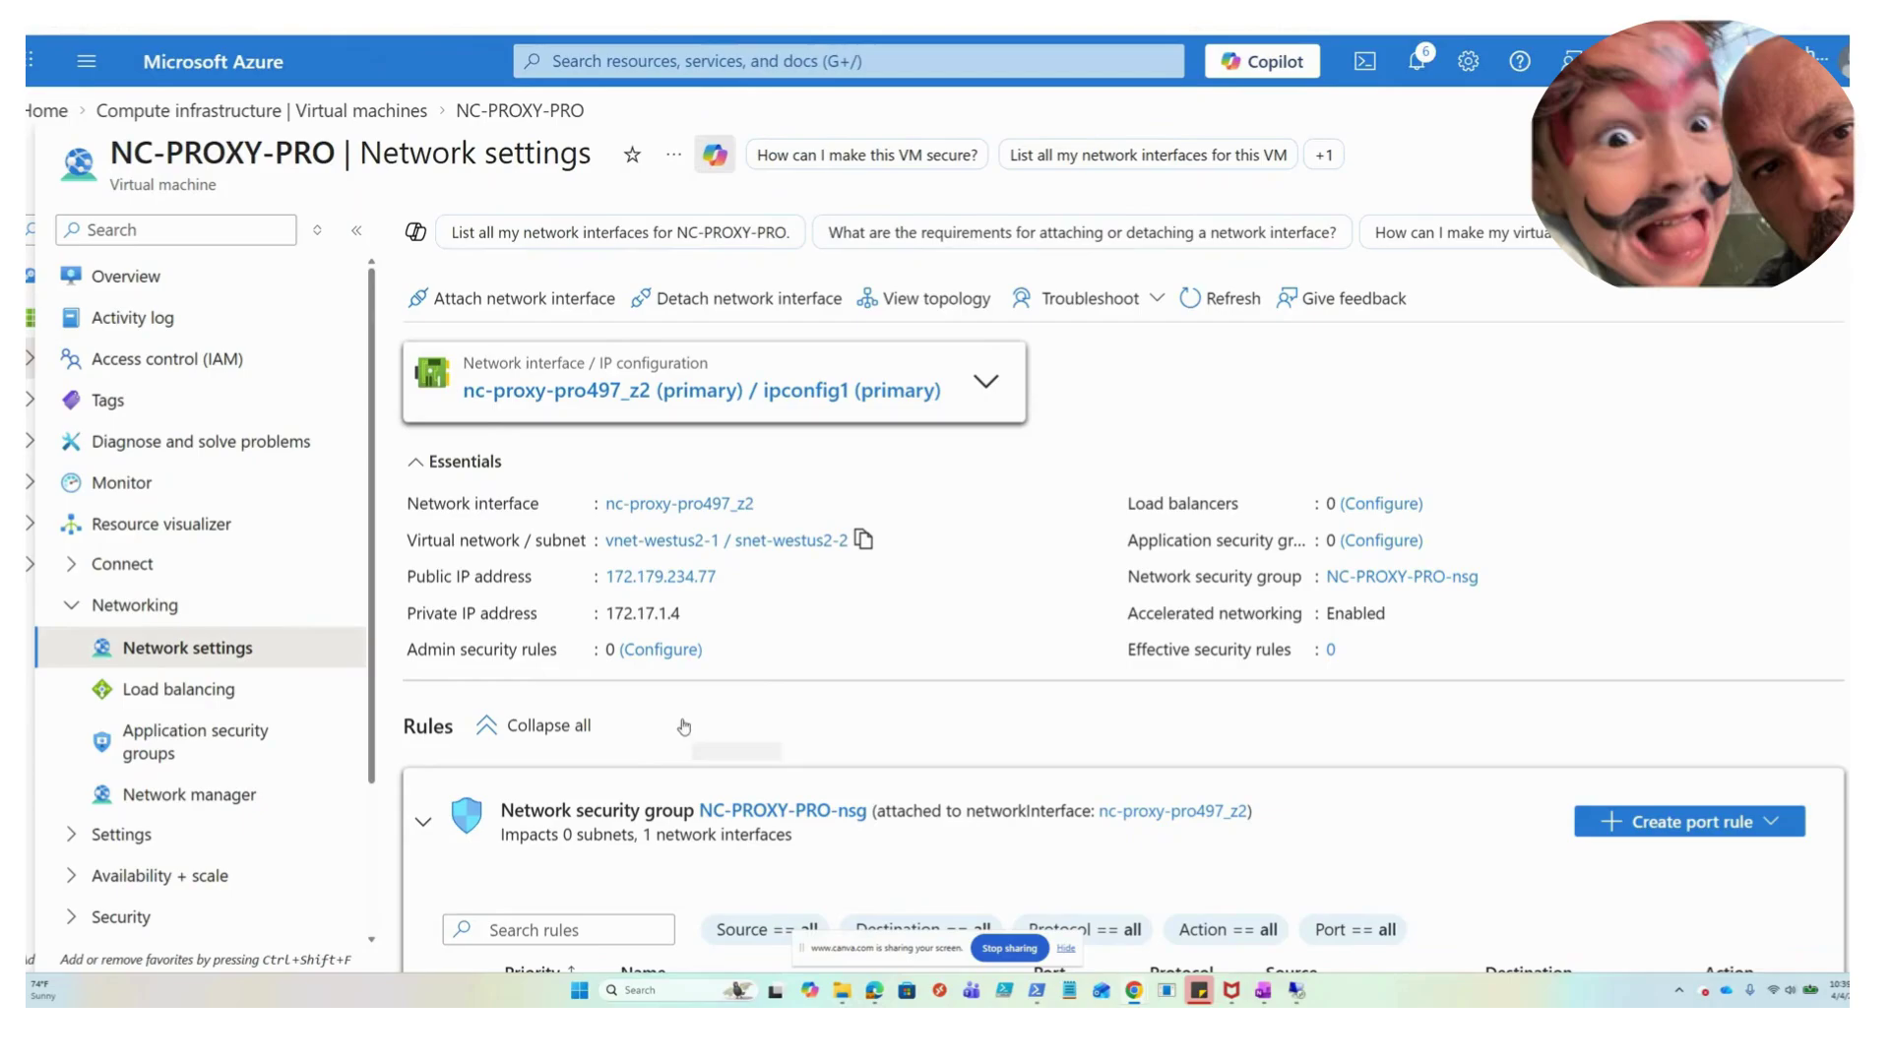
scroll(640, 728, "down", 2)
scroll(581, 679, "down", 4)
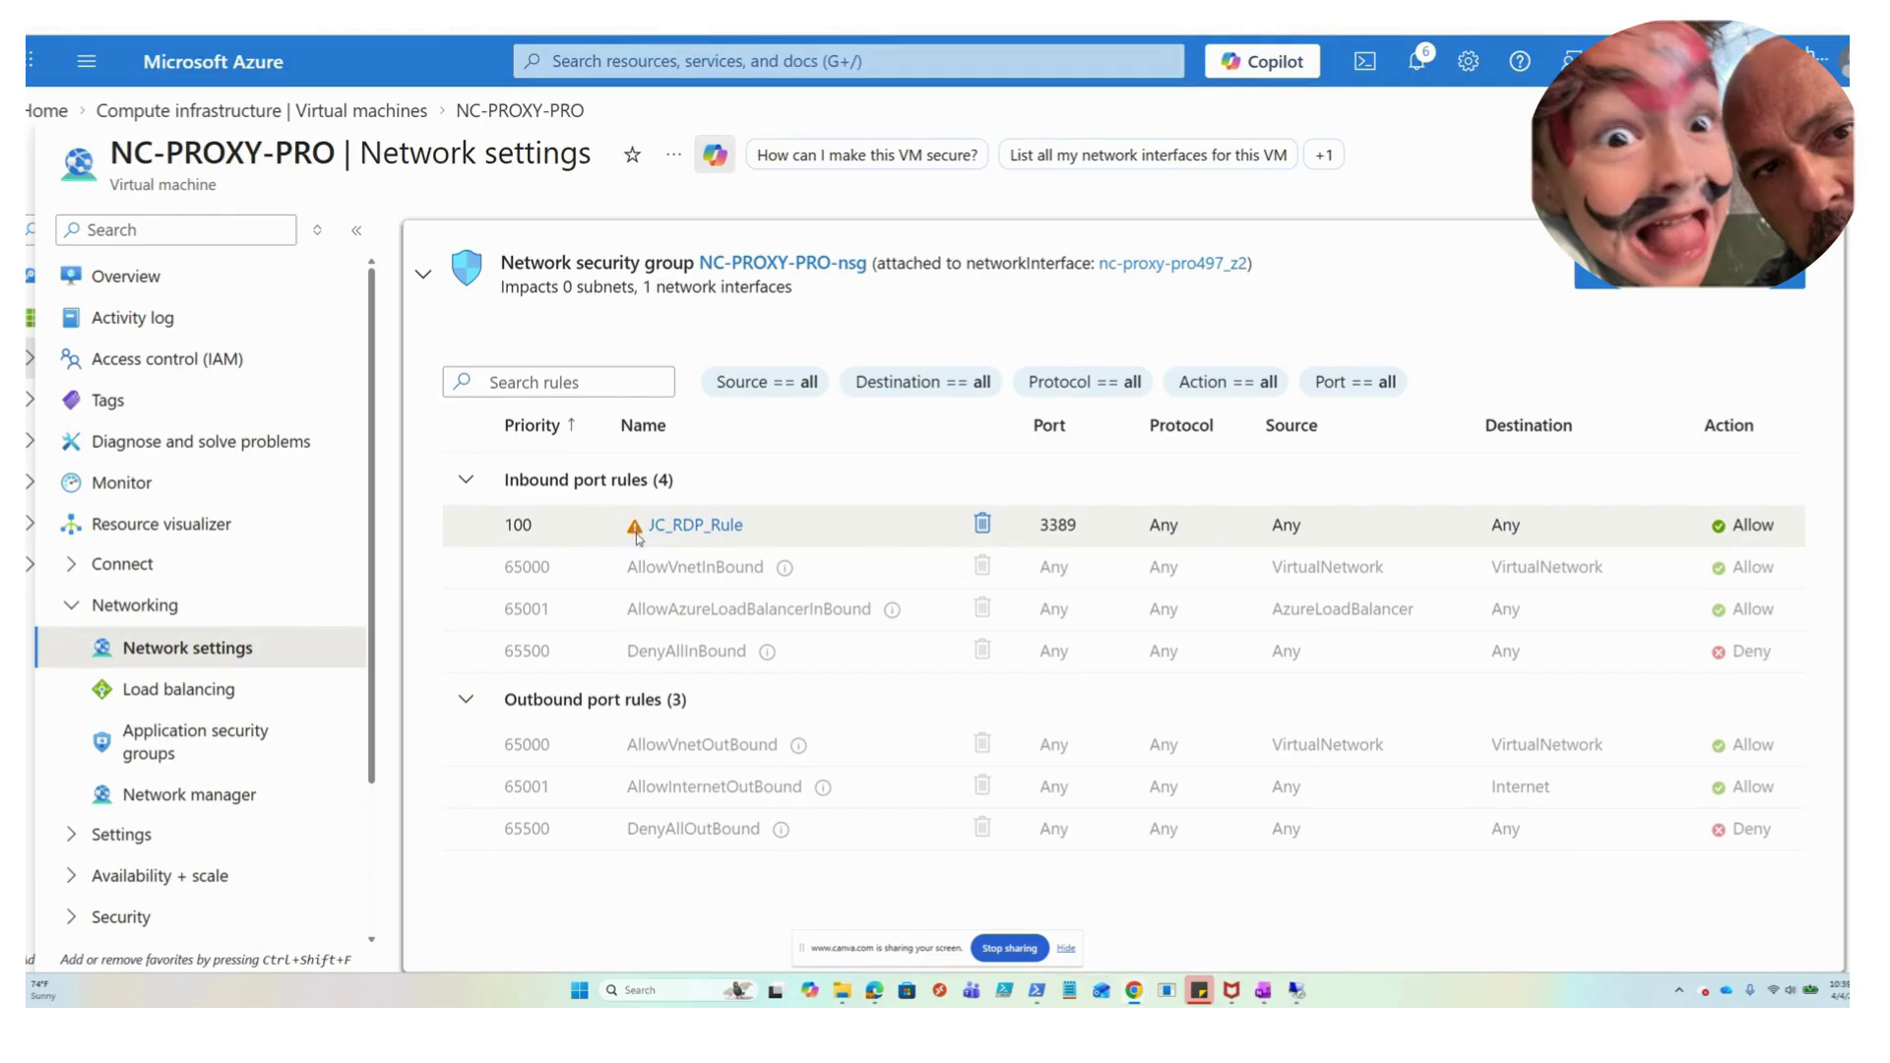
scroll(638, 536, "up", 1)
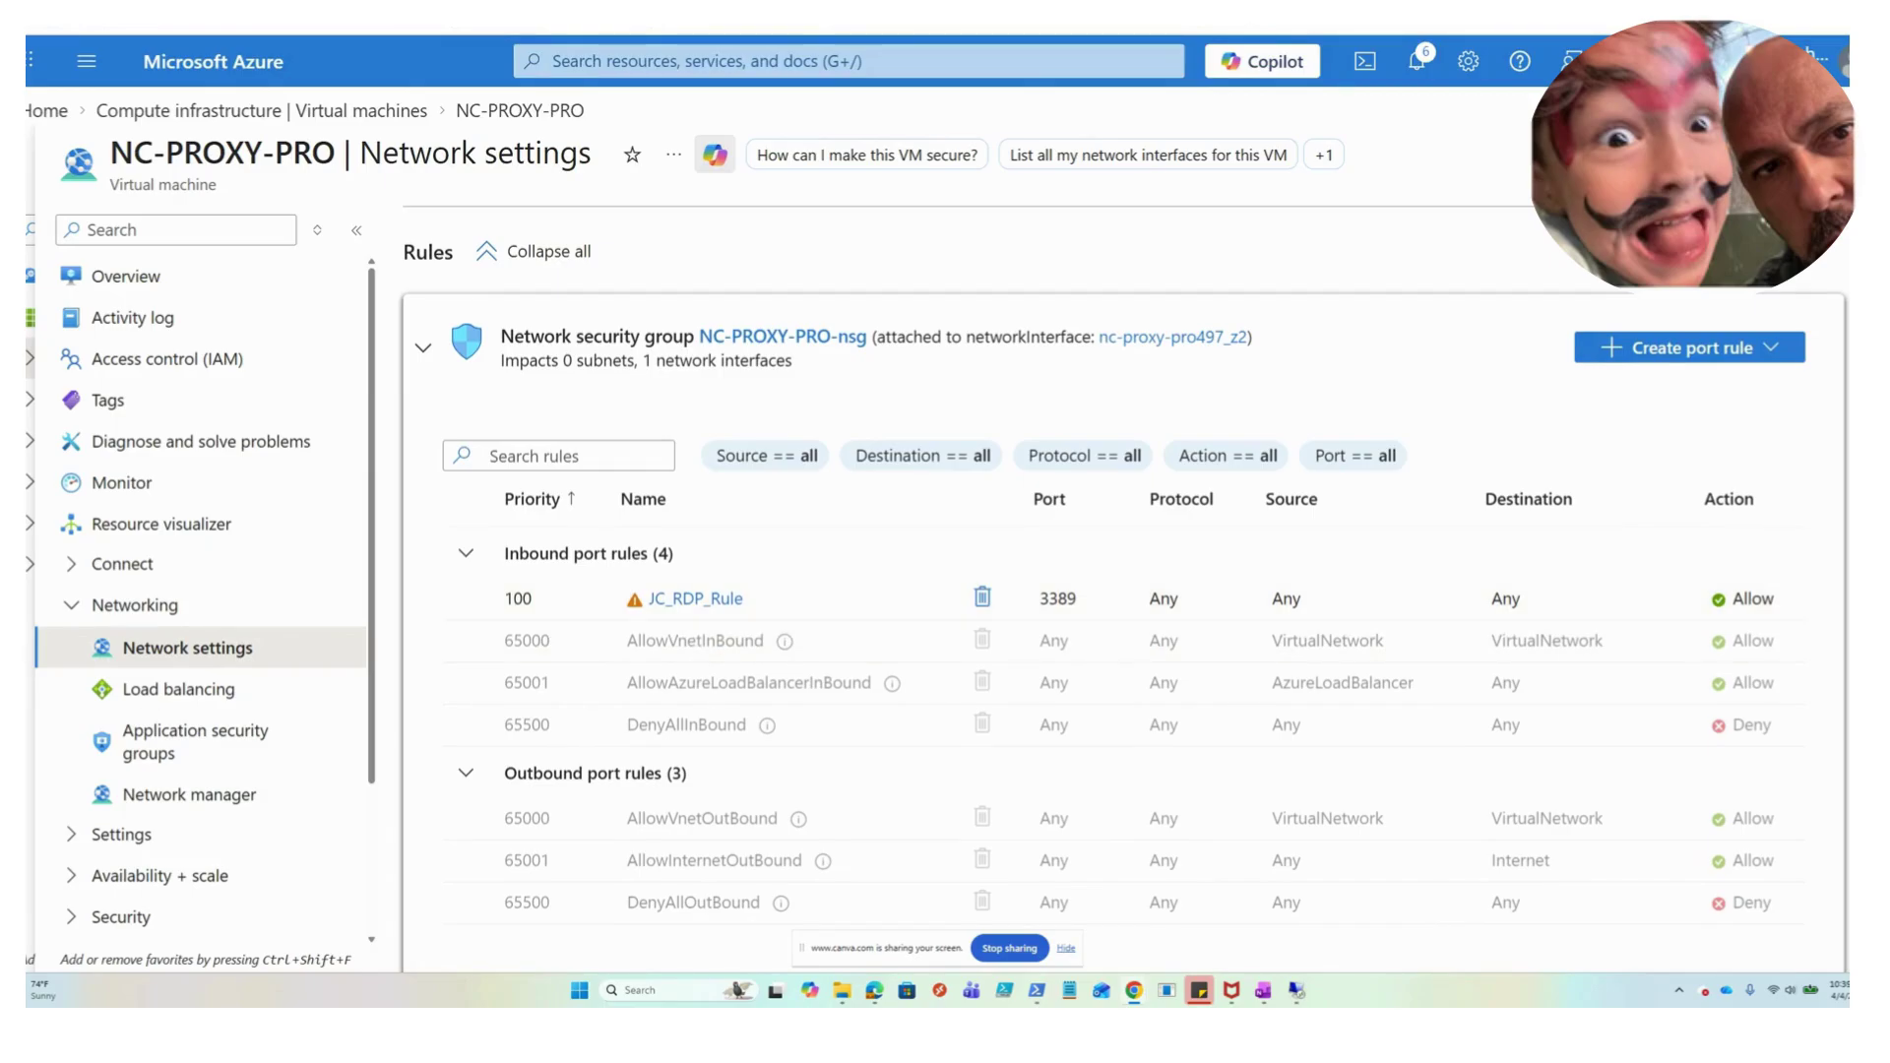
Open the NC-PROXY-PRO overview page and arrange the Windows PowerShell window over it to review the previous connection test
left_click(1041, 992)
left_click(1076, 489)
key("Escape")
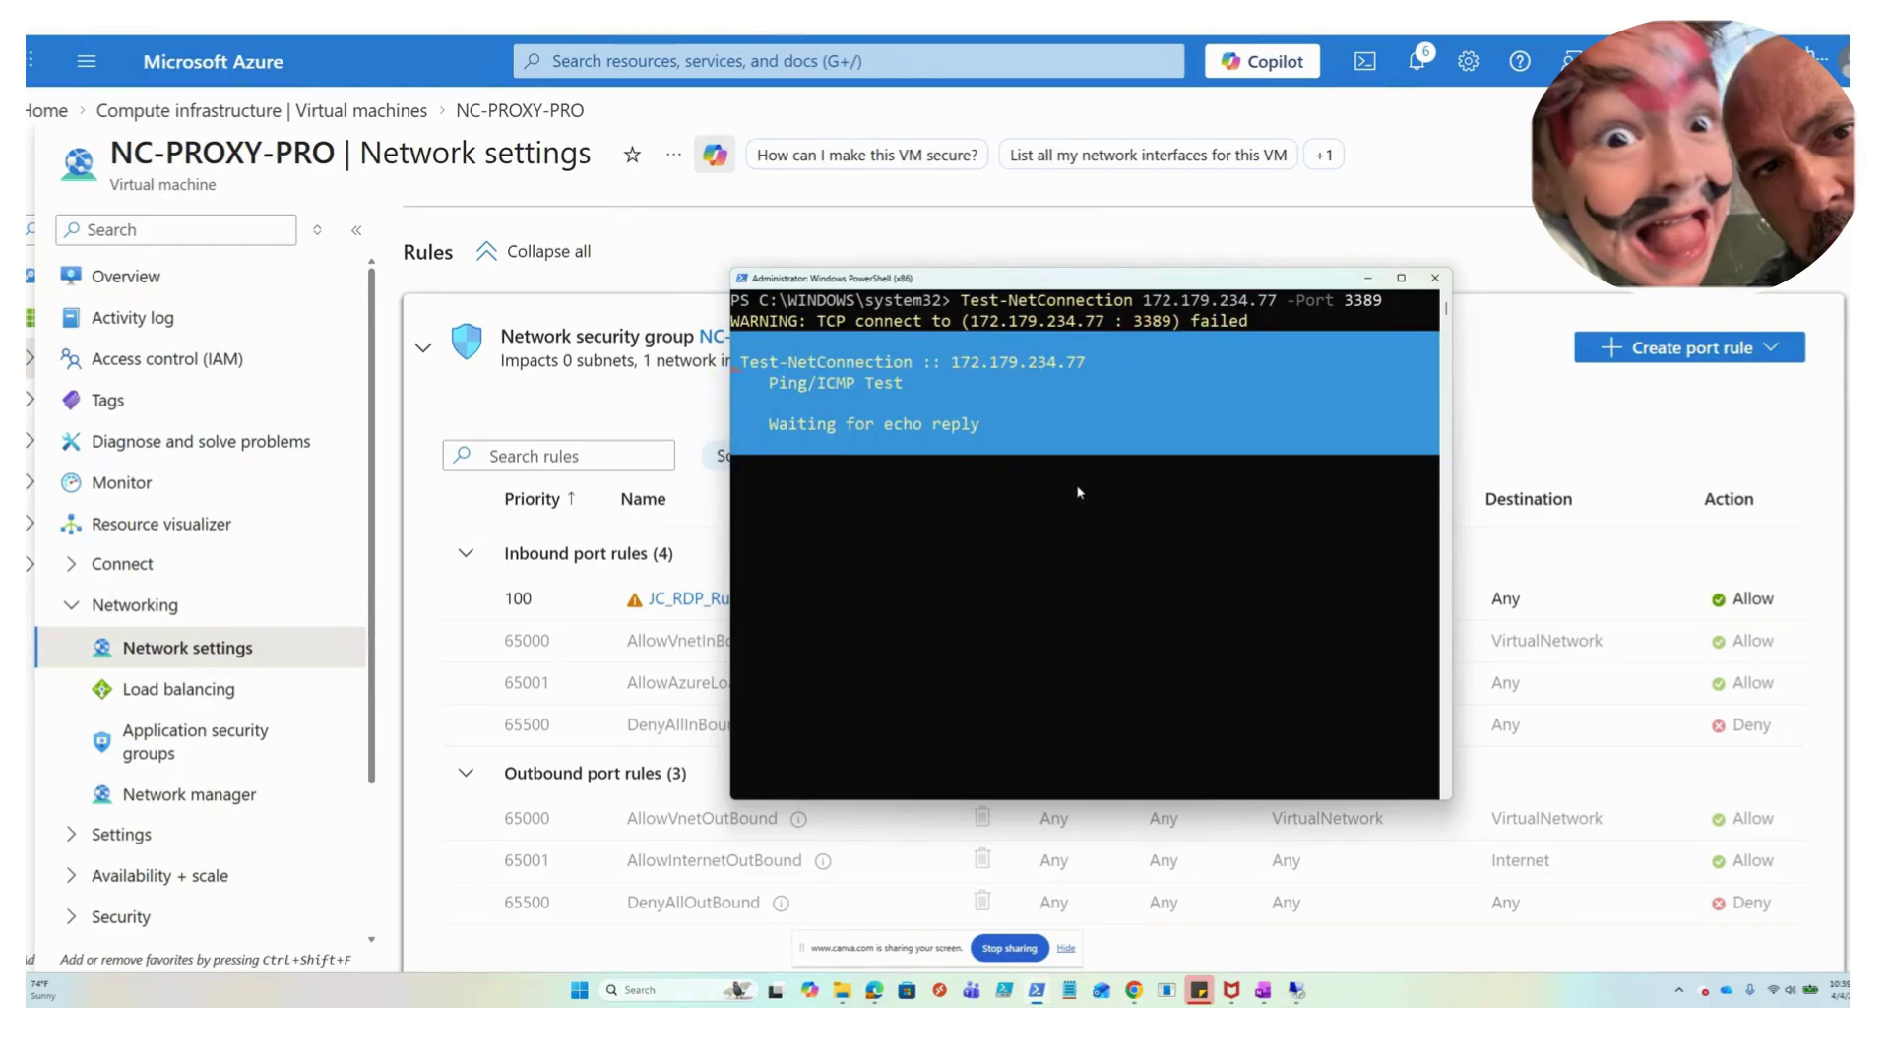
left_click_drag(1020, 283, 1259, 450)
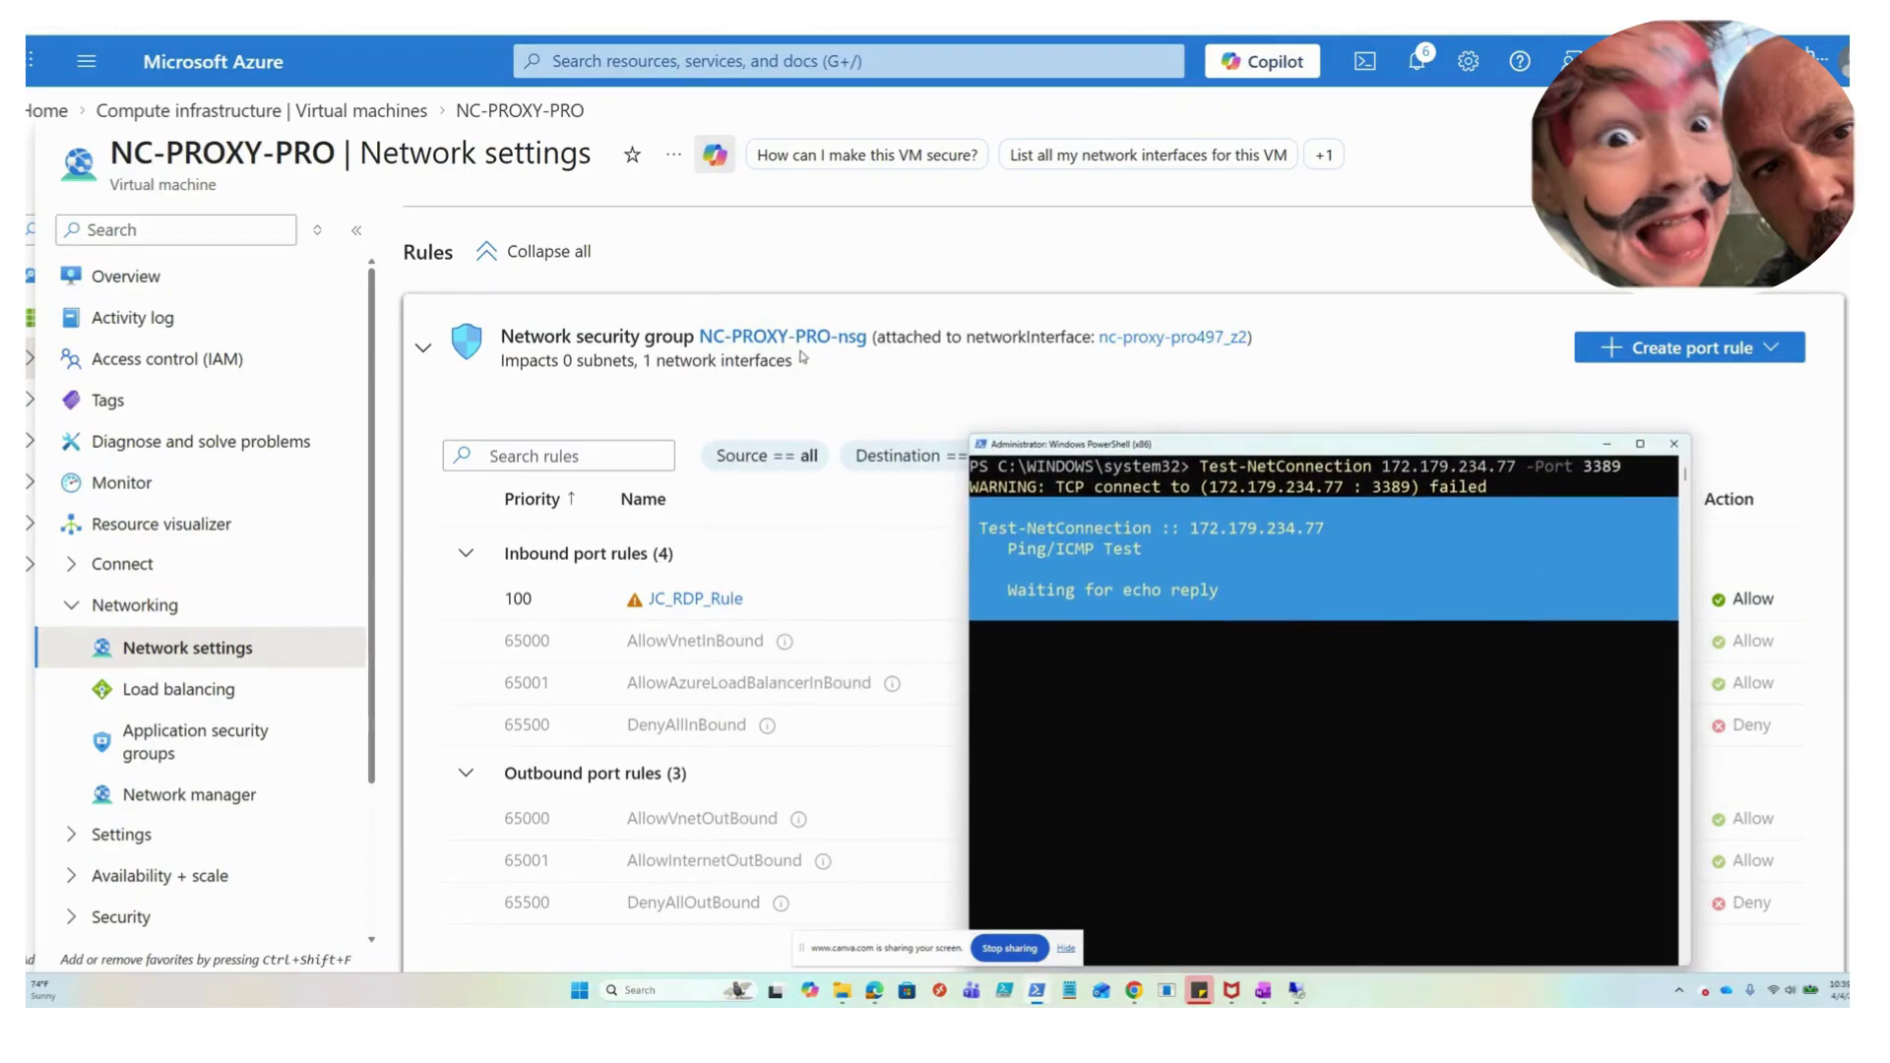
left_click(151, 284)
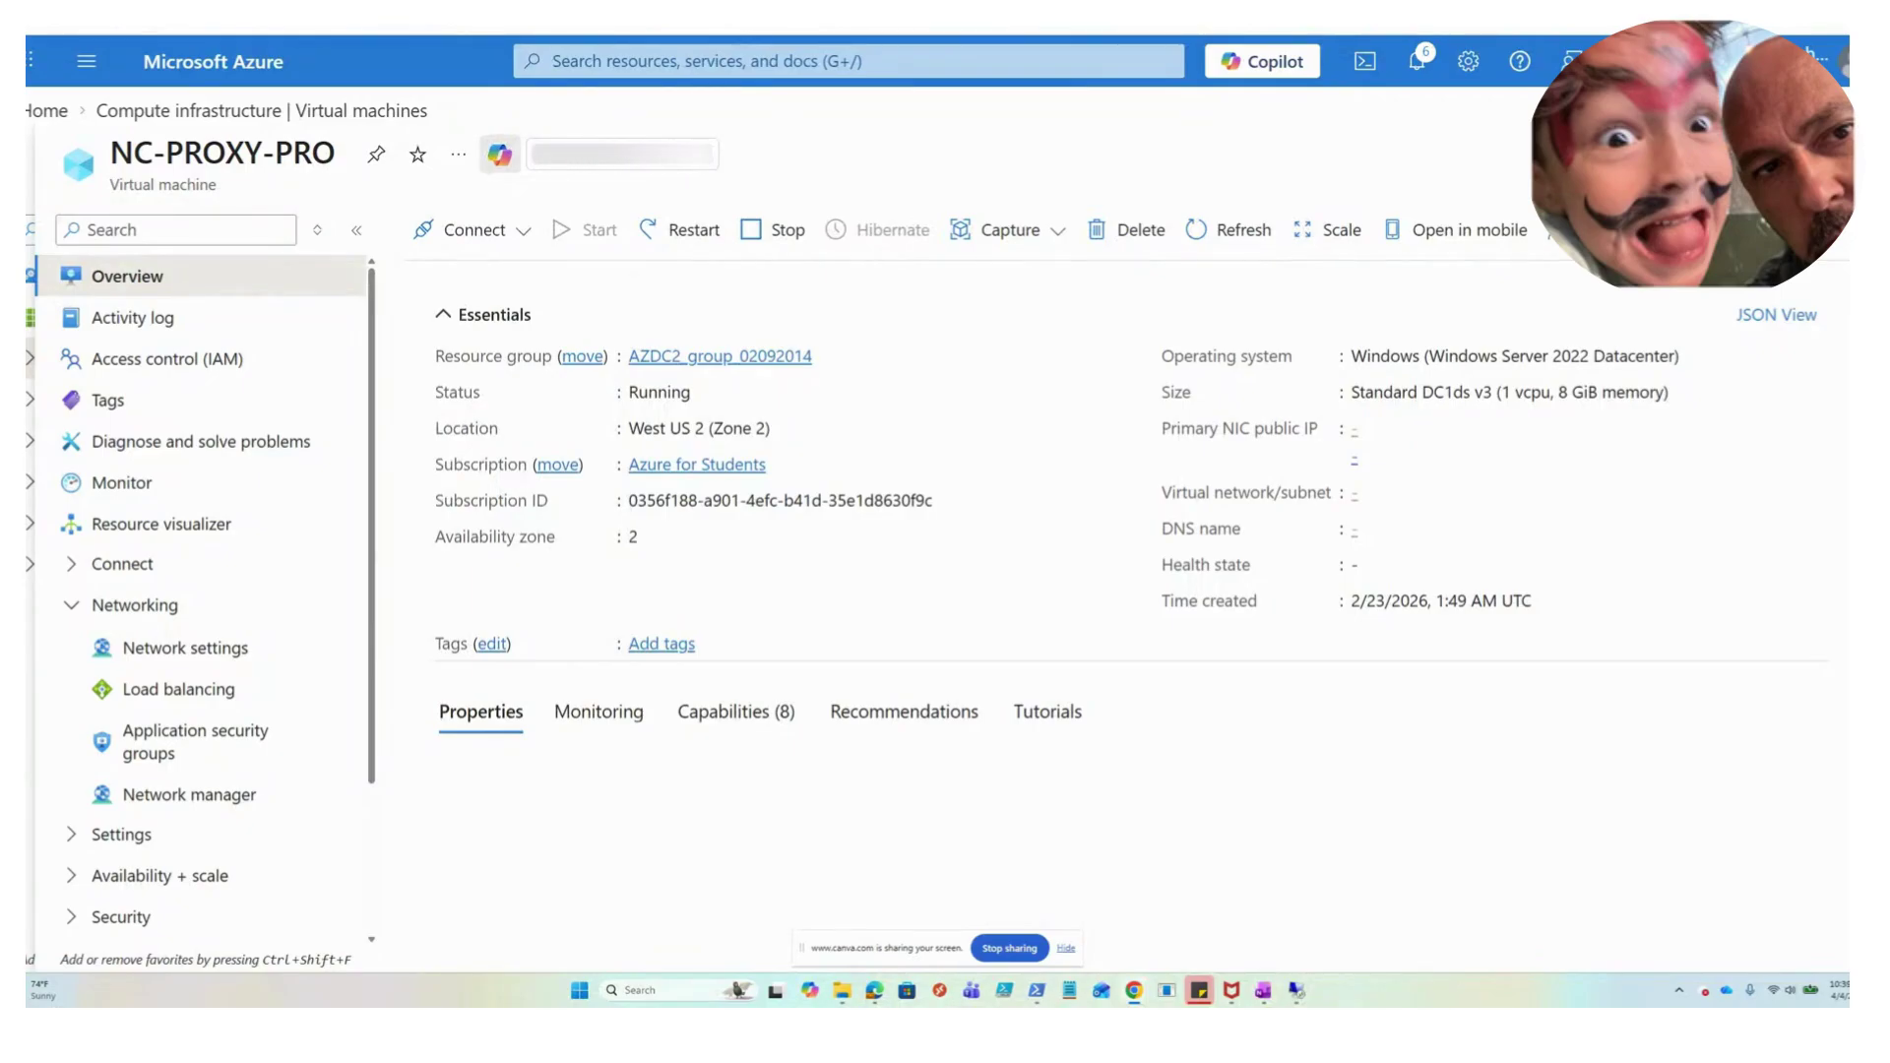
key("alt+Tab")
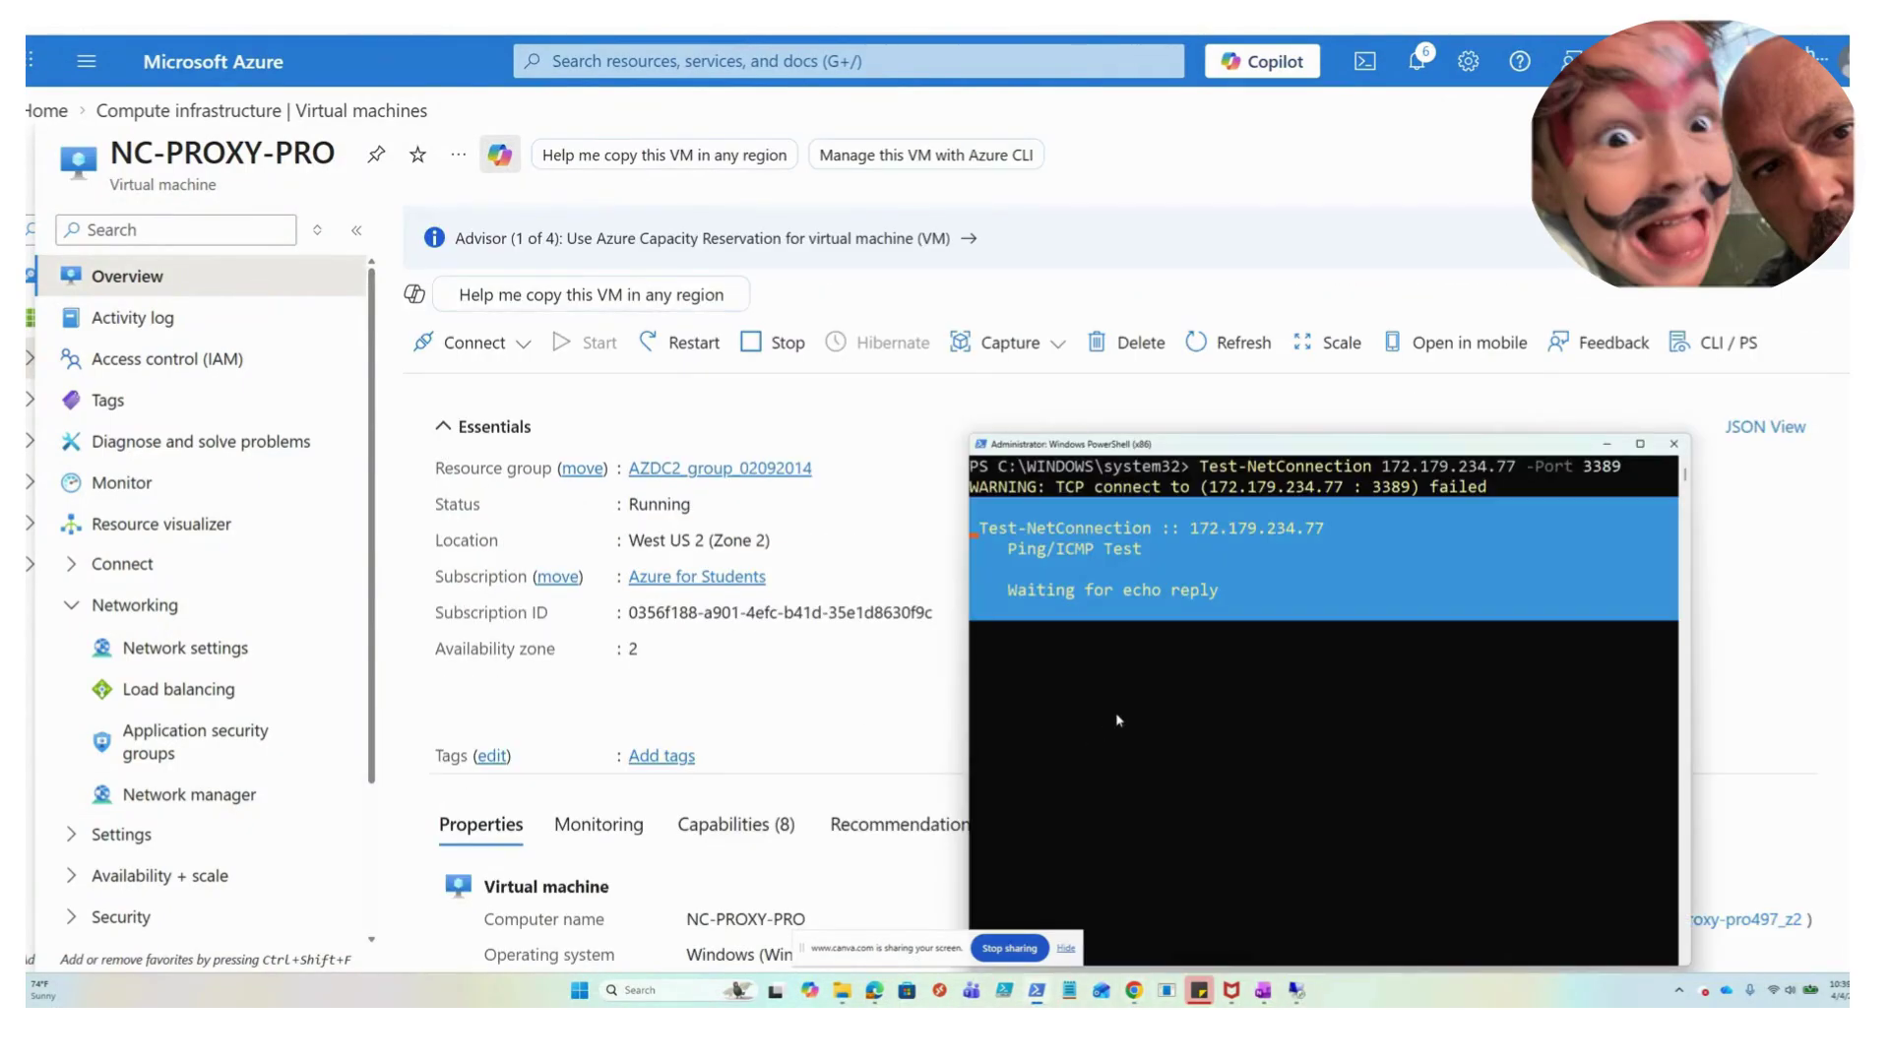
type("cls")
left_click_drag(1259, 453, 1191, 573)
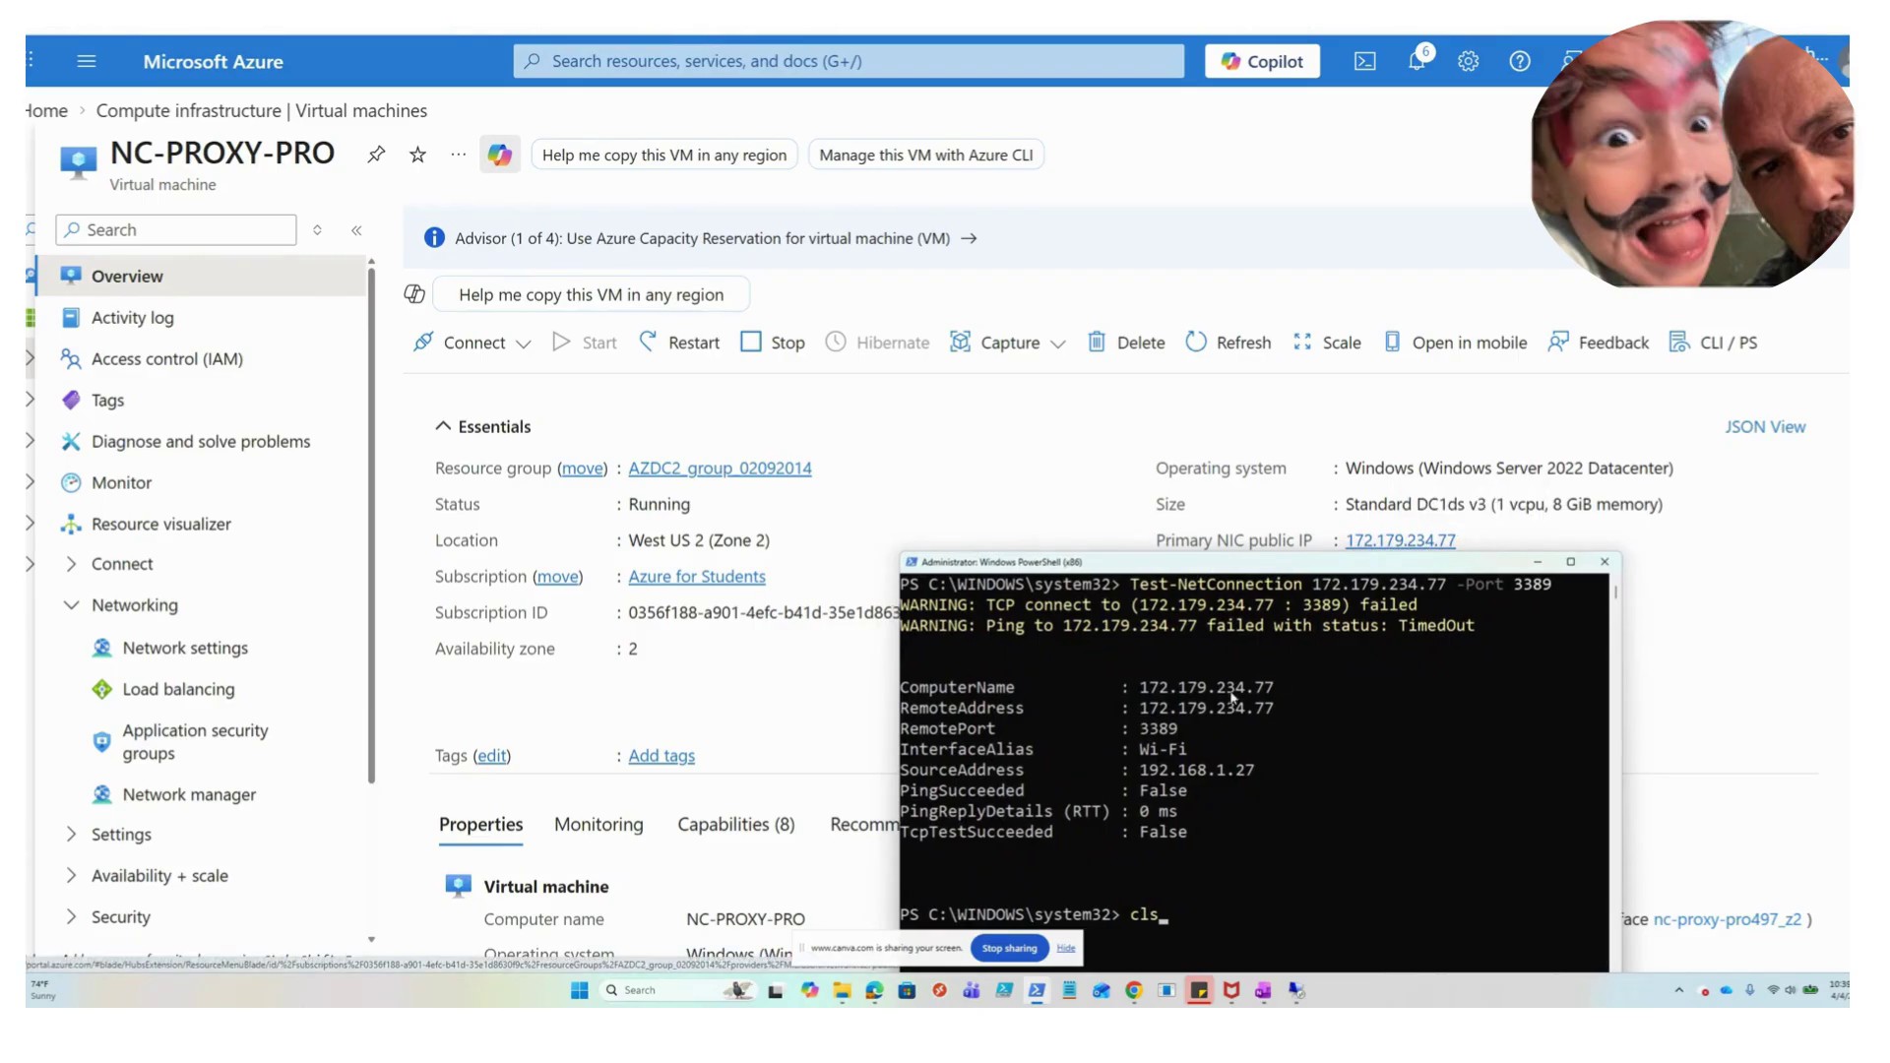
left_click(1156, 833)
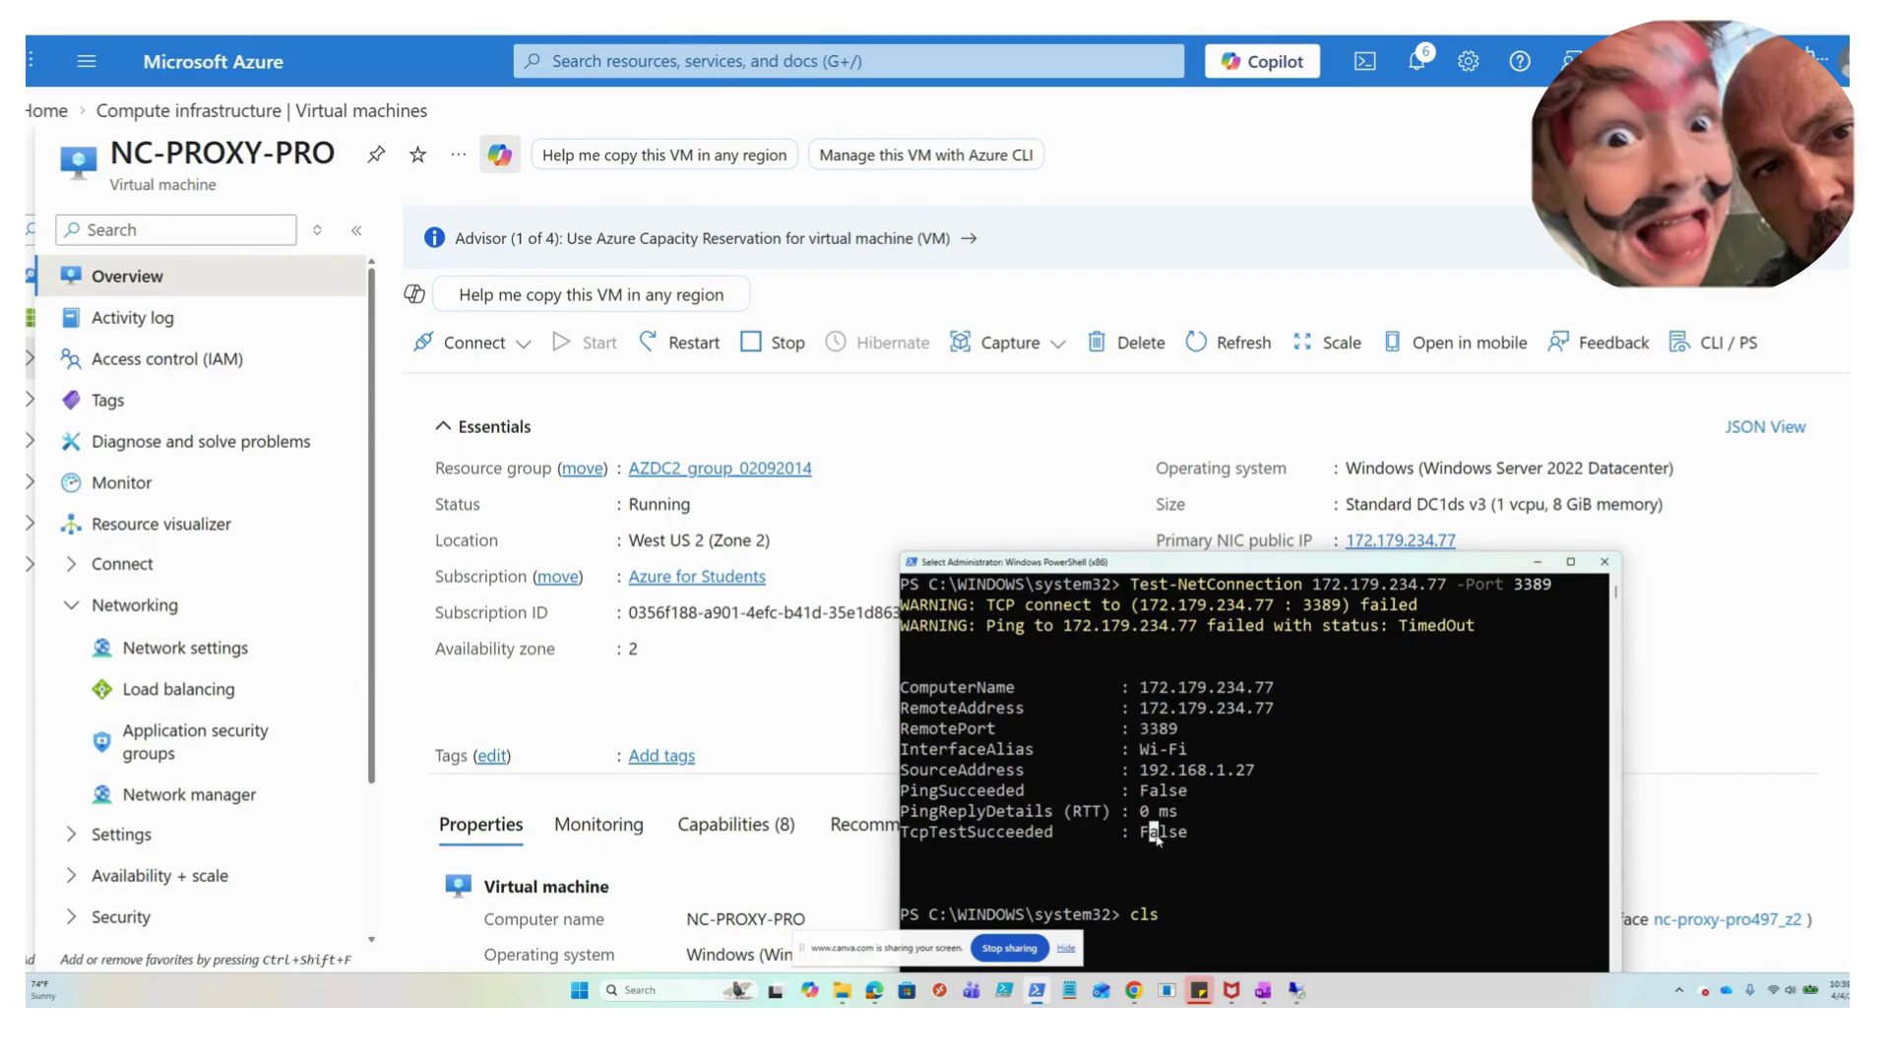
Run Test-NetConnection 172.179.234.77 -Port 3389 again in PowerShell and check the TCP test result
left_click(1229, 934)
key("Escape")
key("Up")
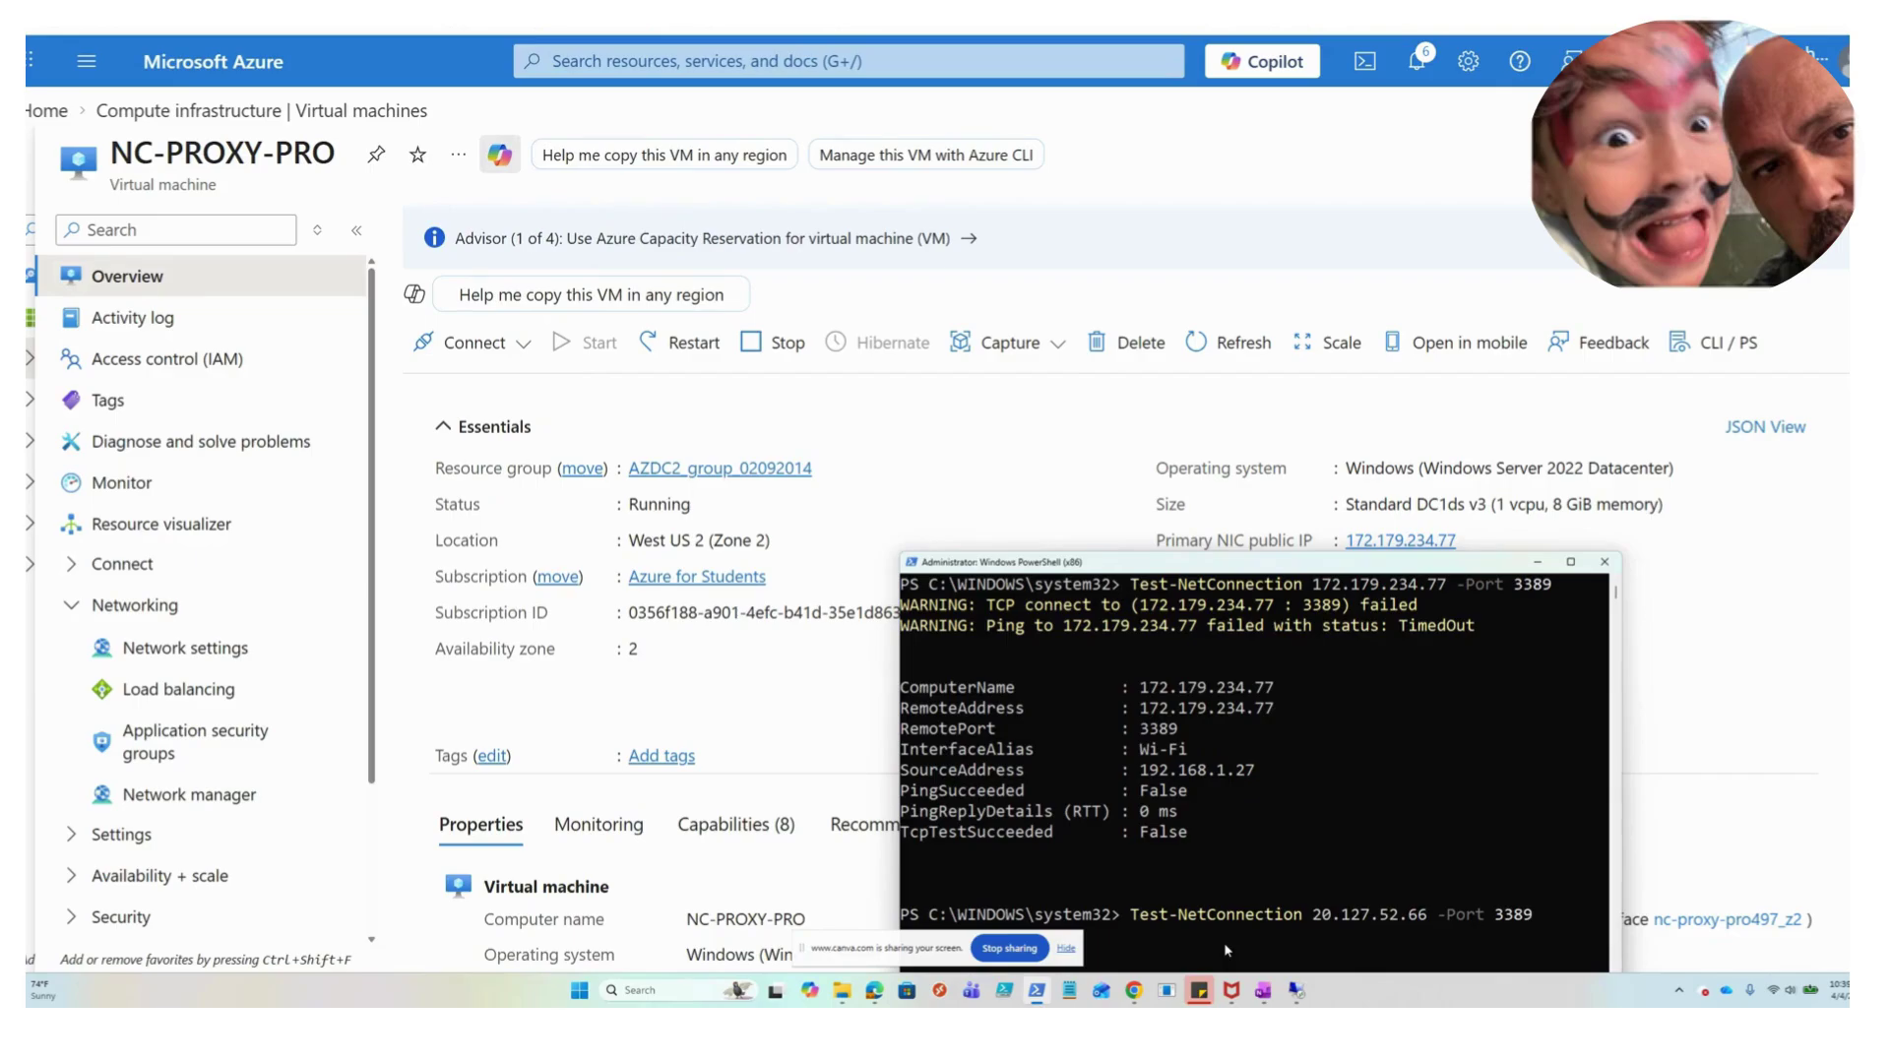
key("Up")
key("Down")
key("Down")
key("Up")
key("ctrl+Left")
key("ctrl+Left")
key("BackSpace")
key("BackSpace")
key("BackSpace")
key("BackSpace")
key("BackSpace")
key("BackSpace")
key("BackSpace")
key("BackSpace")
key("BackSpace")
key("BackSpace")
key("BackSpace")
key("BackSpace")
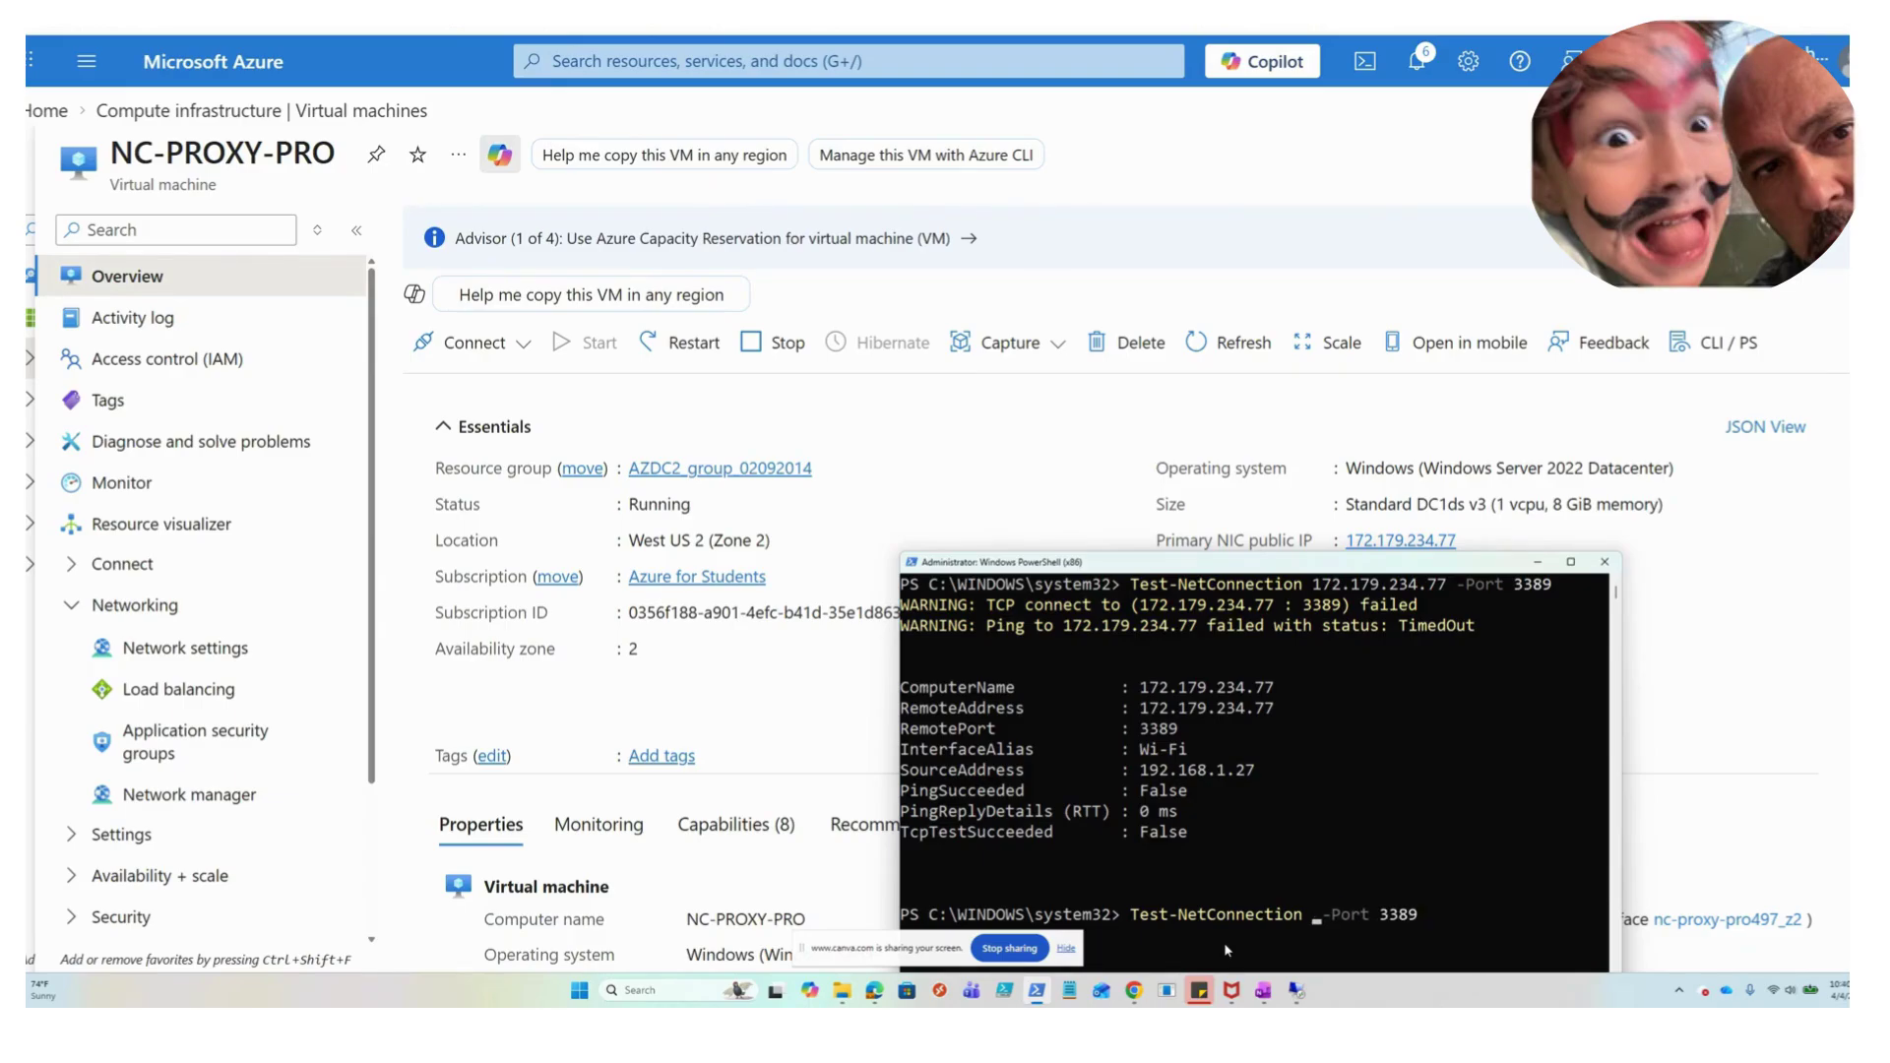
type("172.179.")
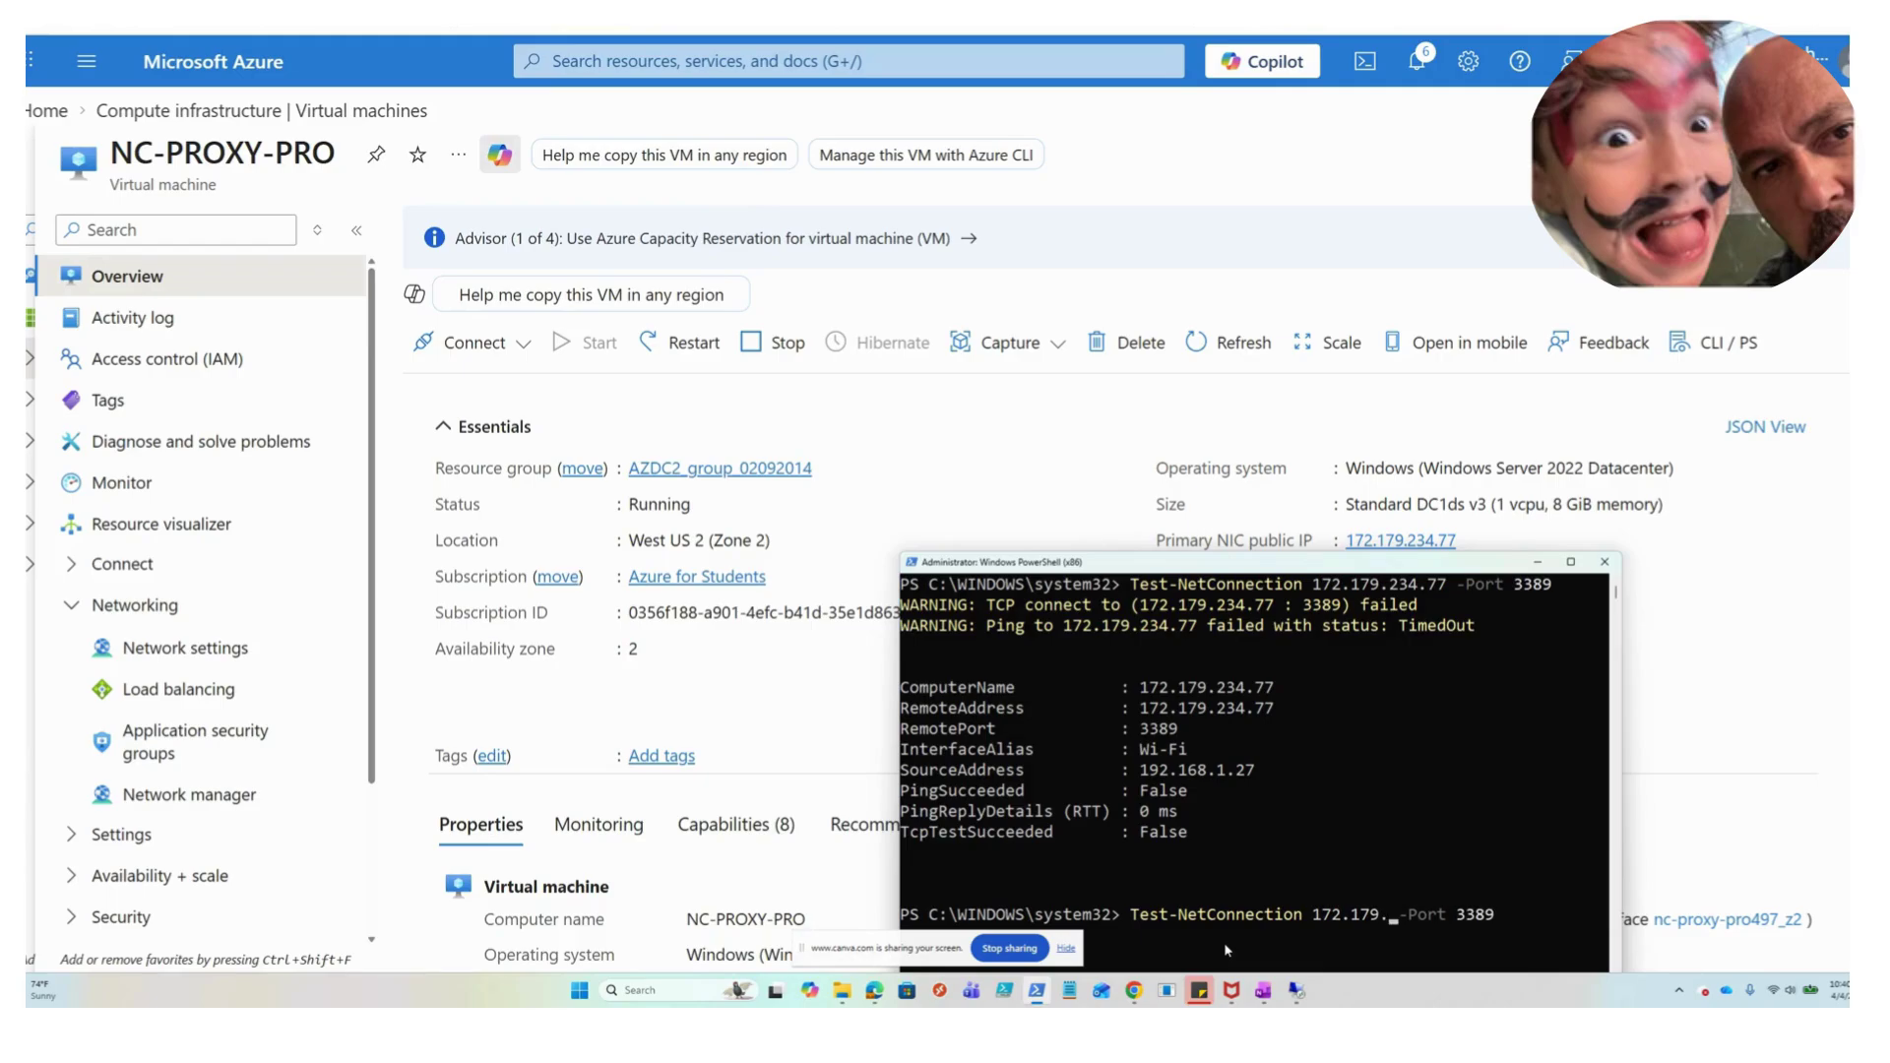
type("234.77")
key("Return")
left_click_drag(1197, 570, 945, 384)
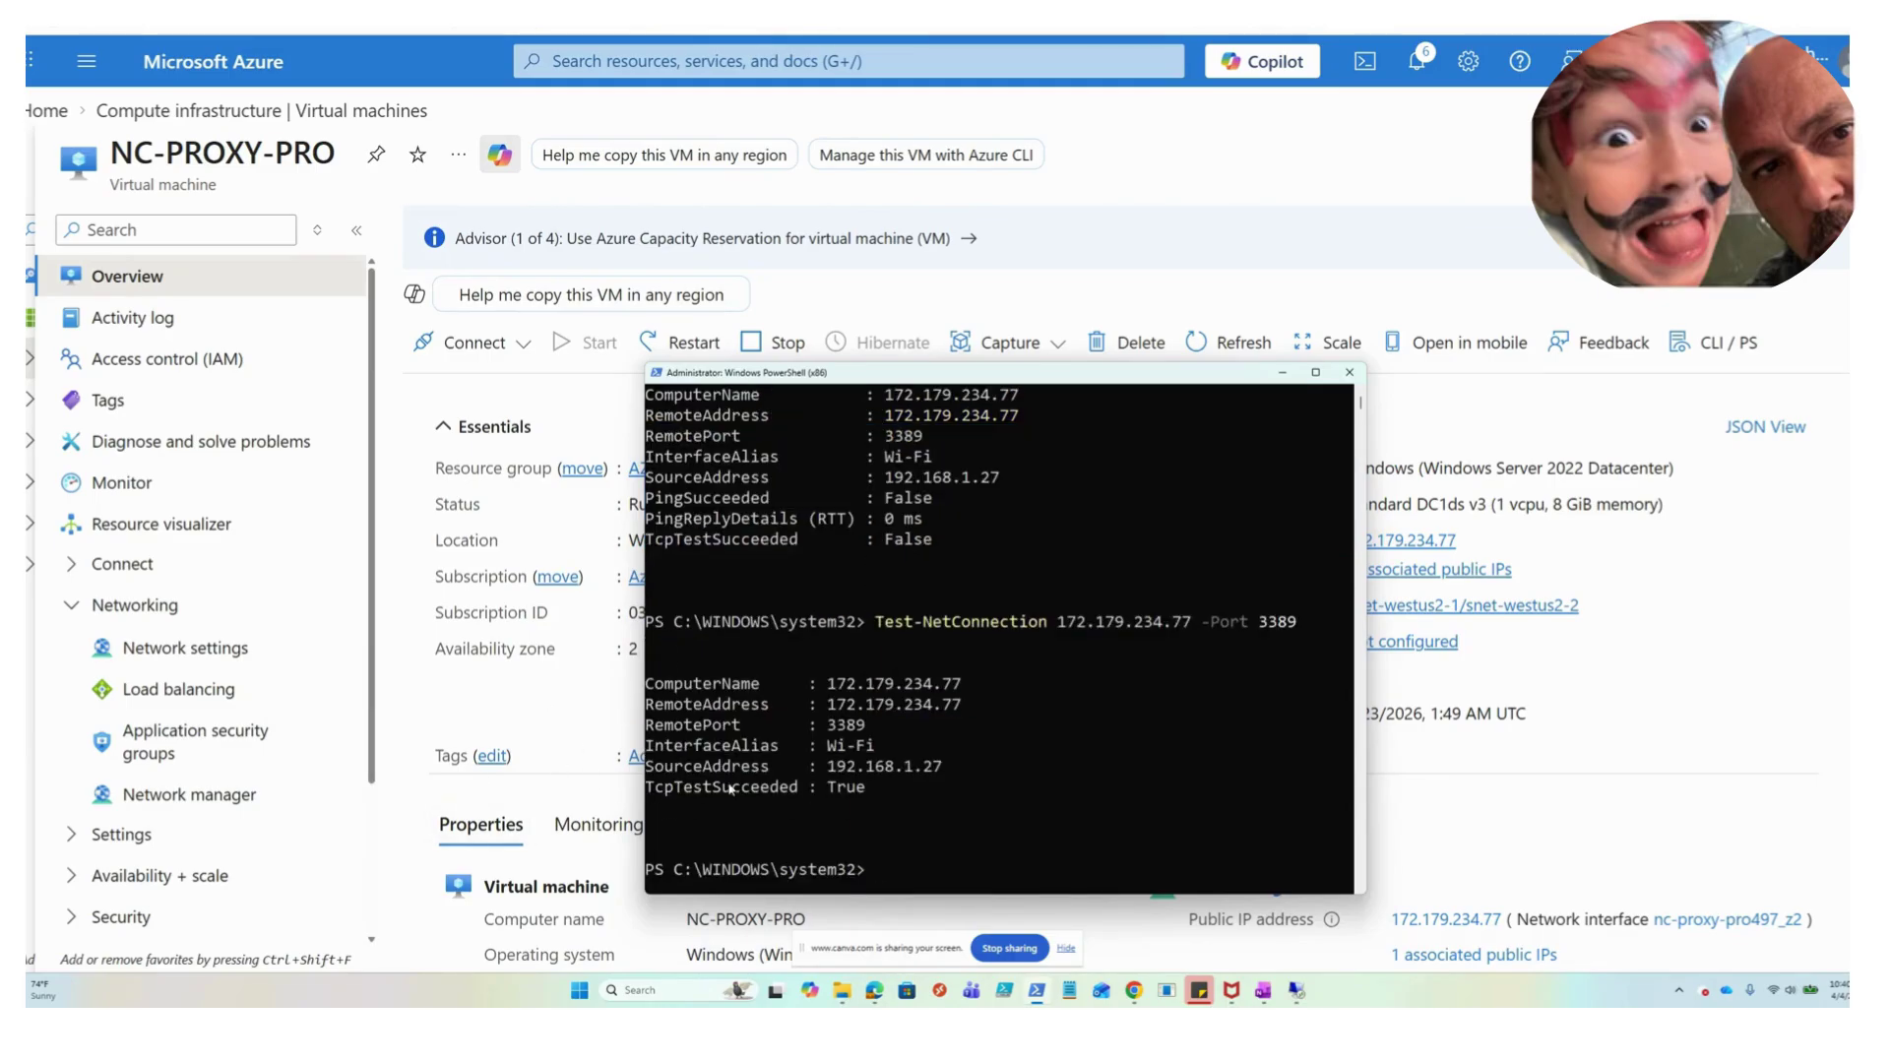
left_click_drag(838, 787, 657, 790)
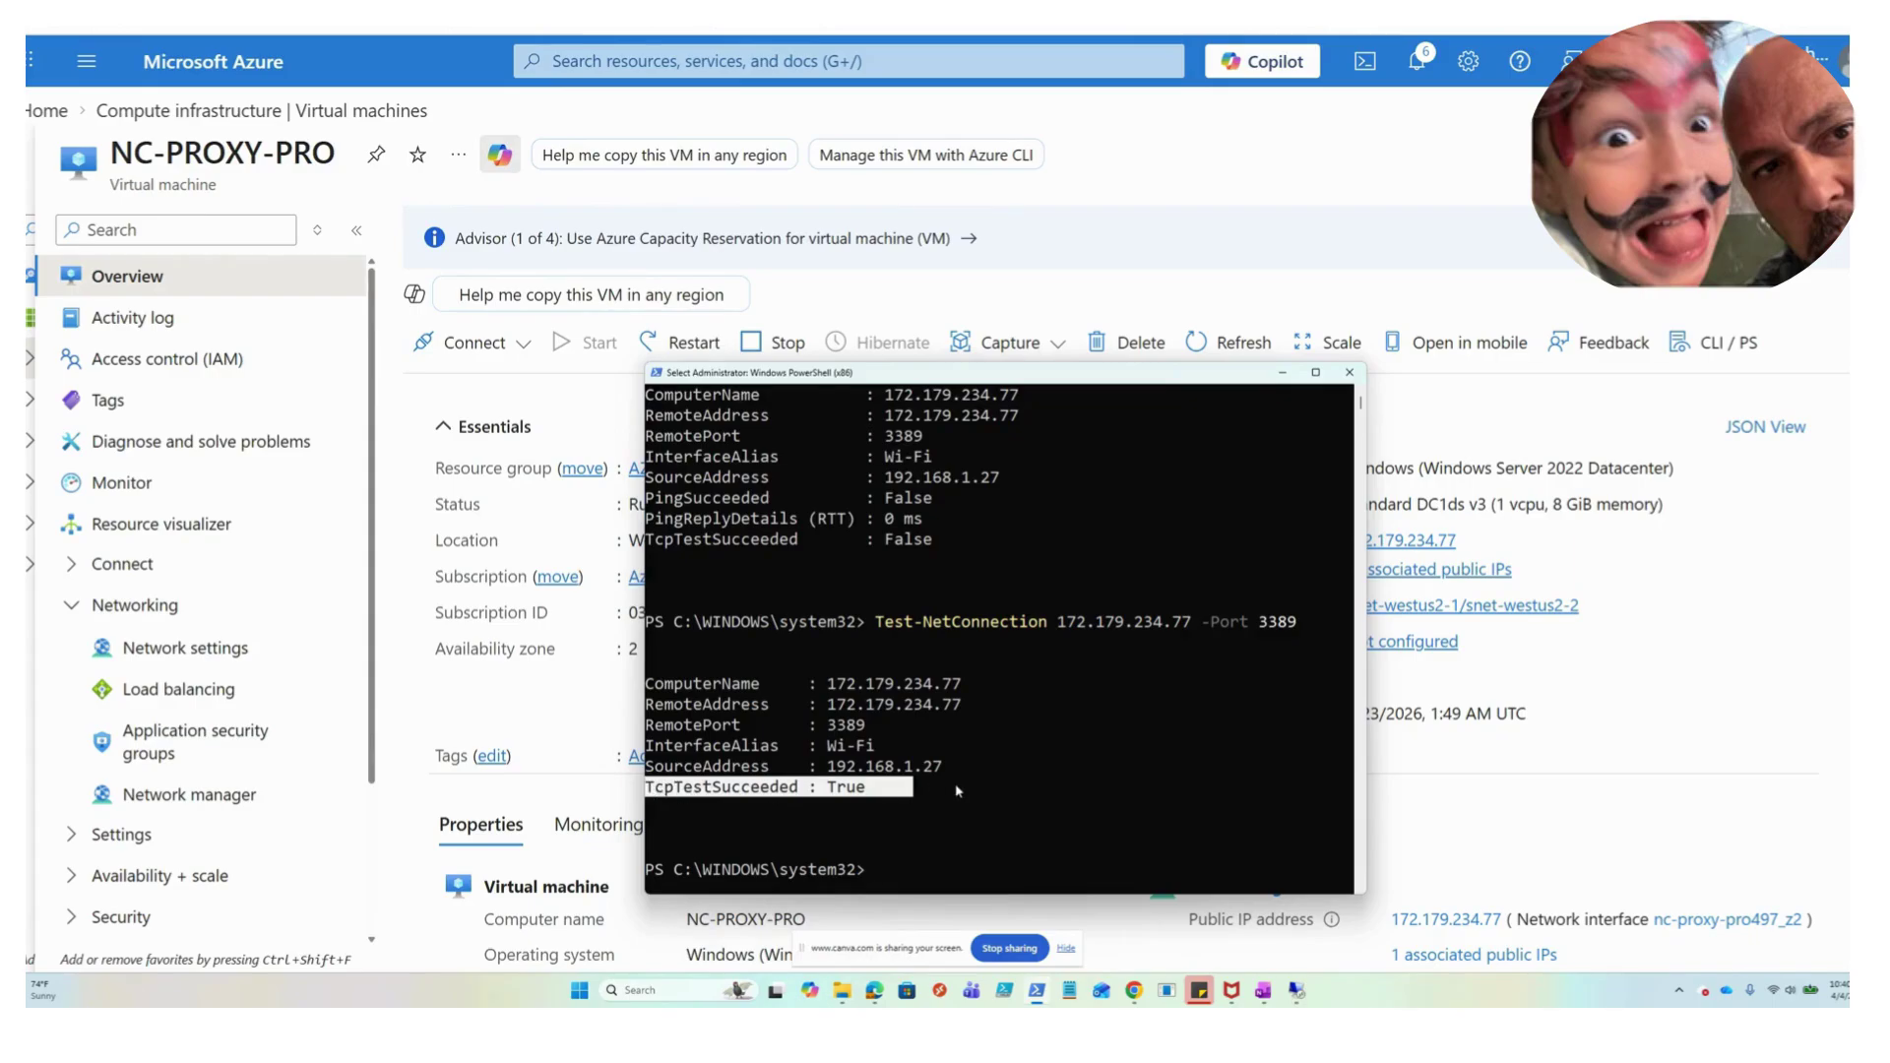
right_click(1029, 749)
Return to the Azure portal, open the connection options of NC-PROXY-PRO and download its RDP file
left_click(1679, 660)
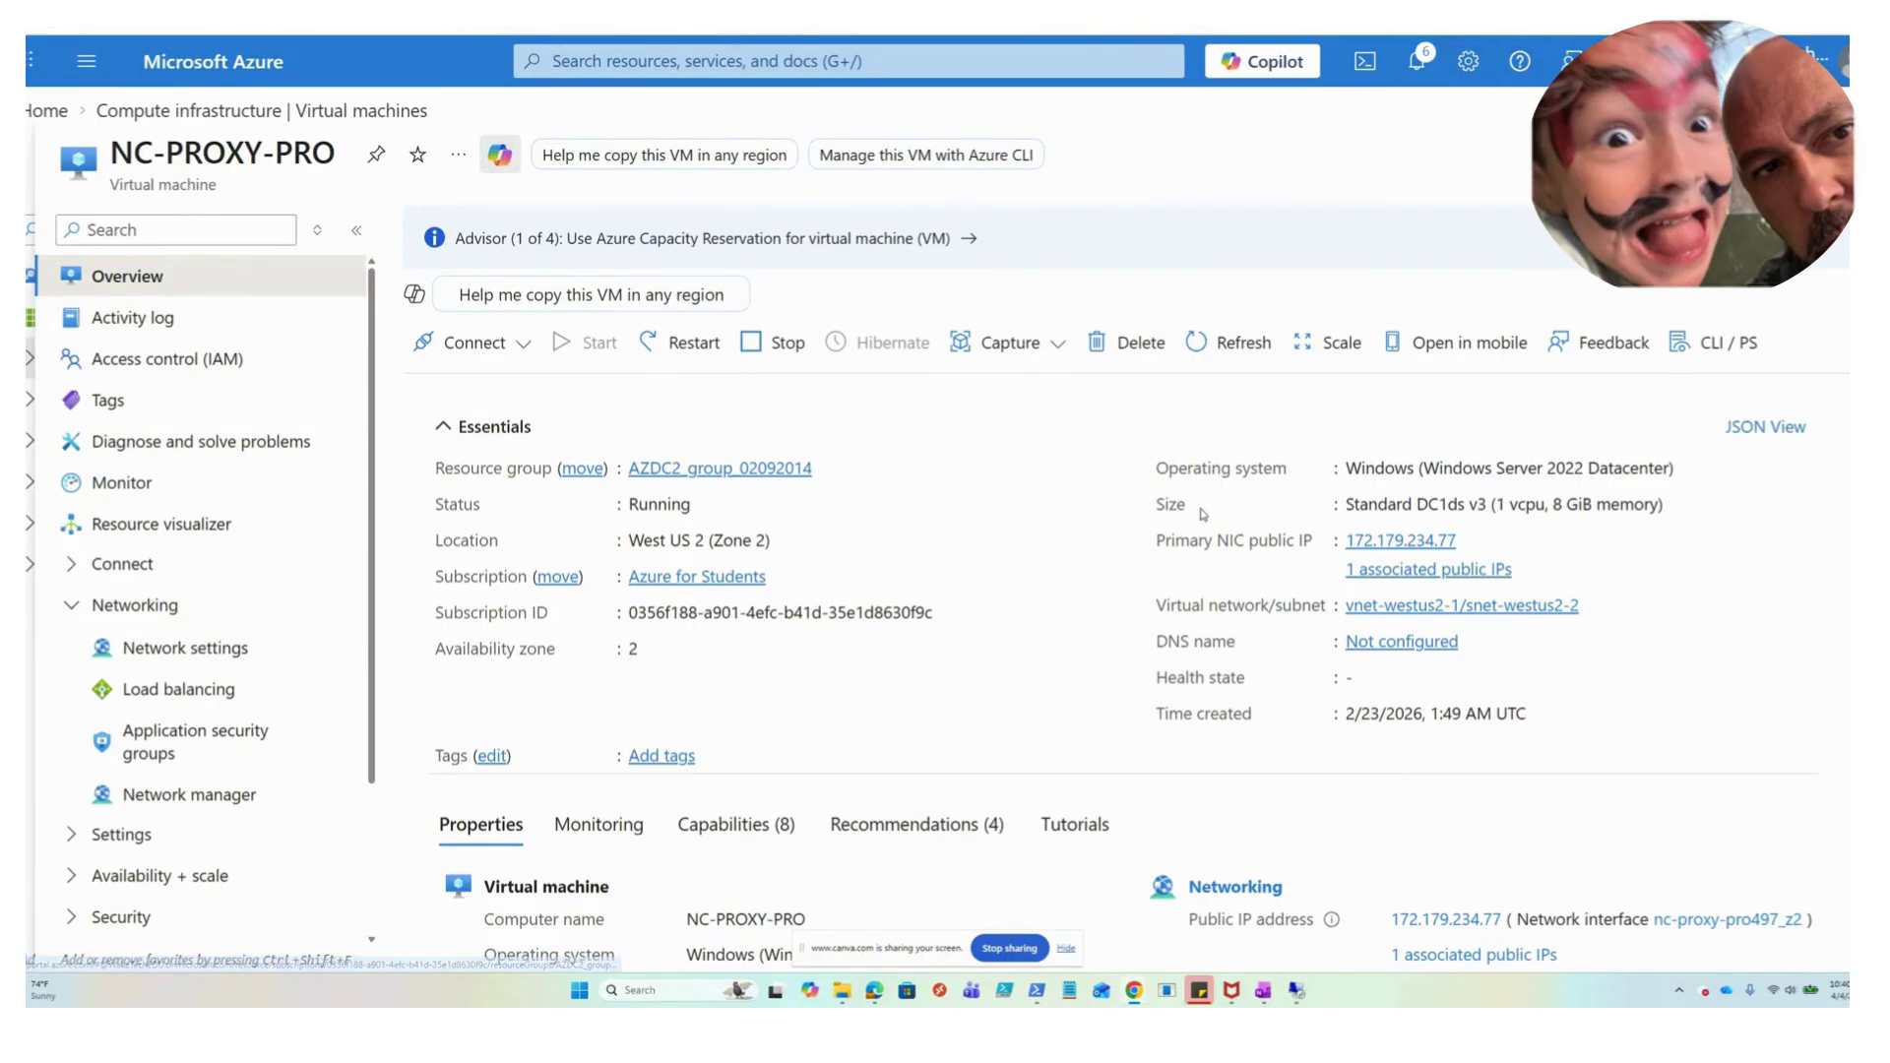
left_click(475, 342)
left_click(448, 385)
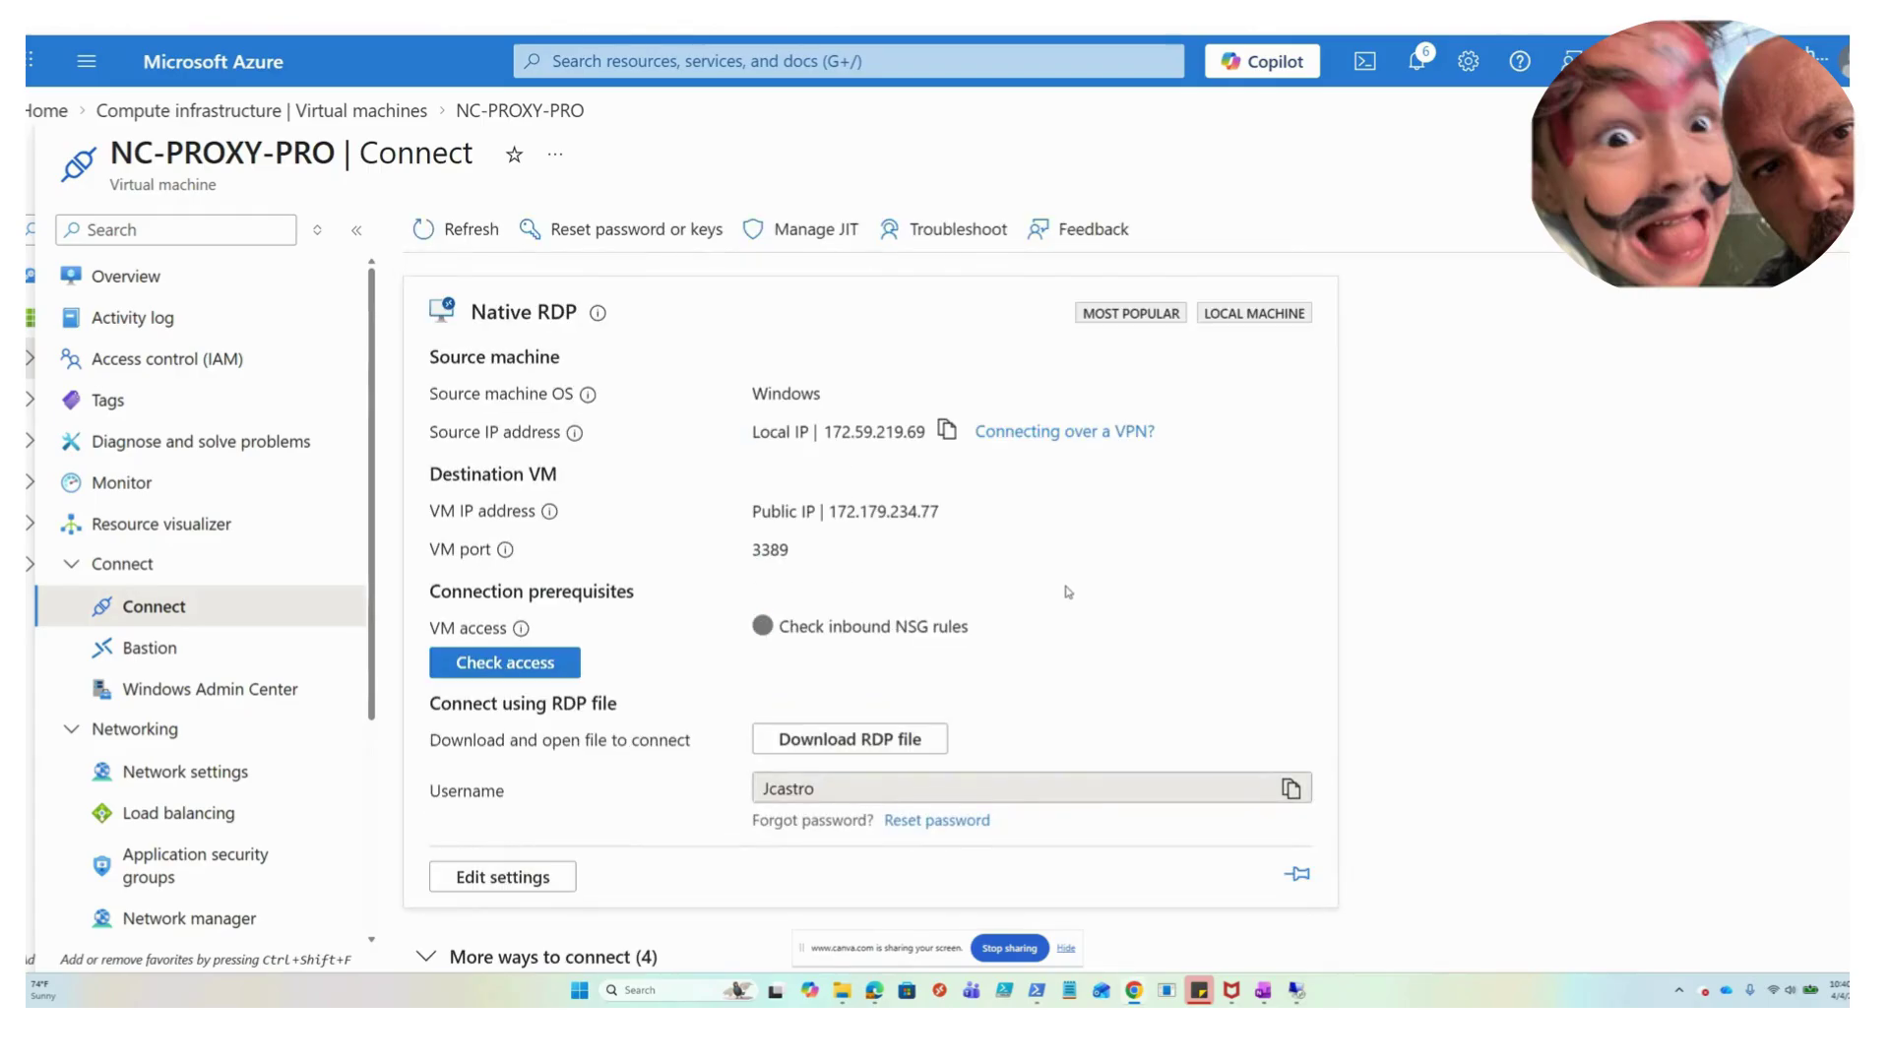
left_click(906, 740)
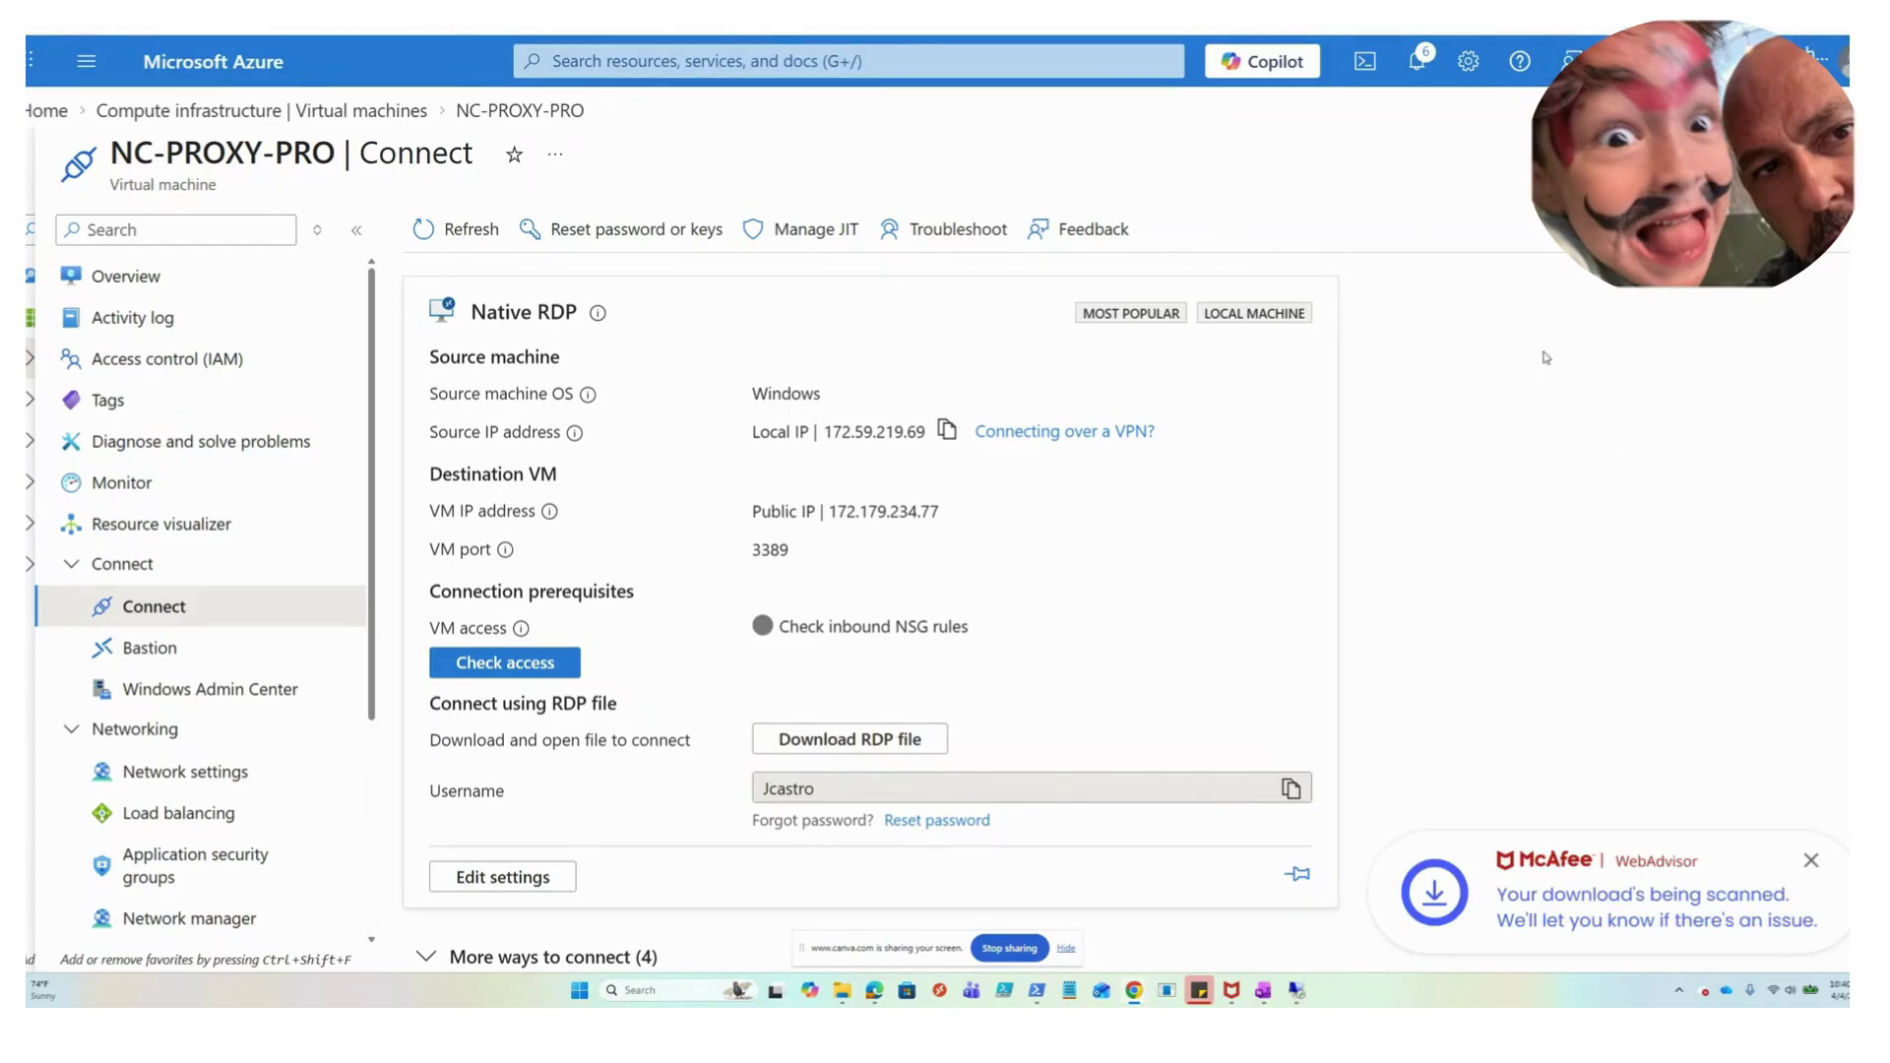
Start the Remote Desktop connection to 172.179.234.77 to check for the credentials prompt, and cancel the sign-in
left_click(1040, 547)
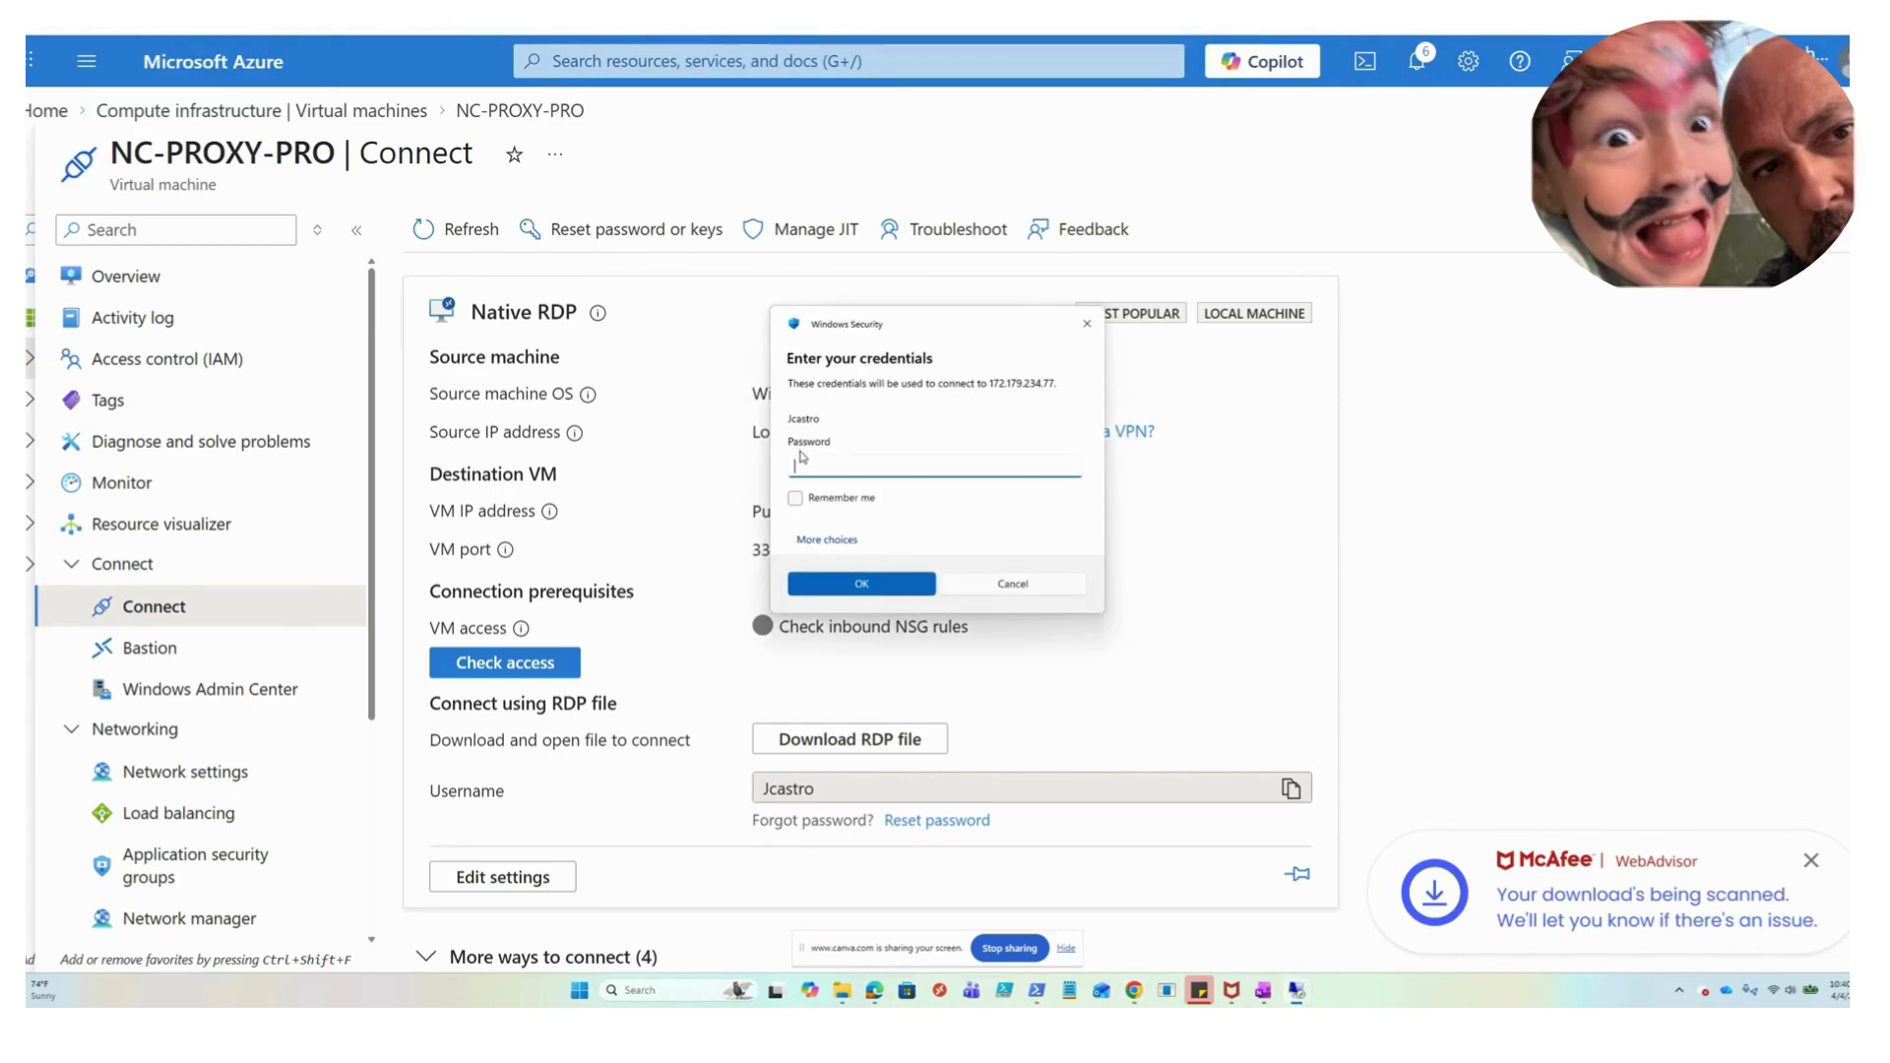
left_click(1021, 590)
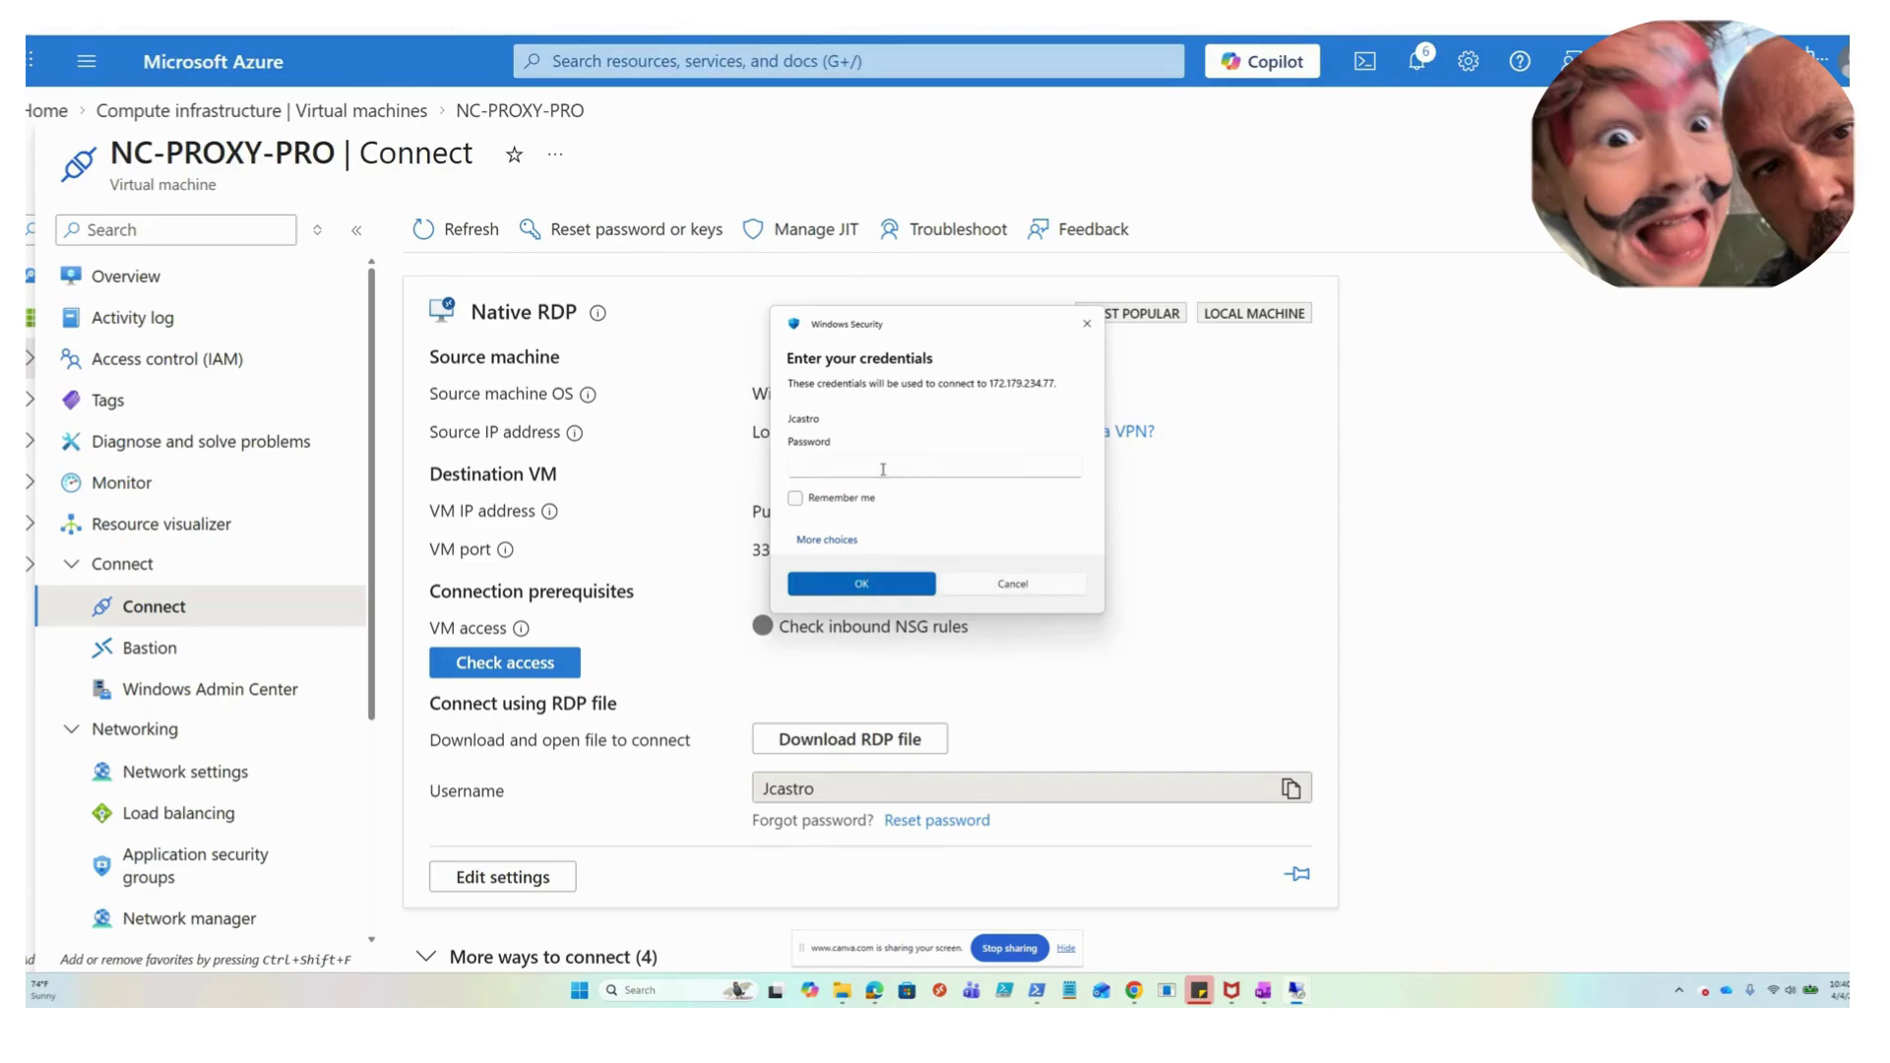
left_click(1058, 593)
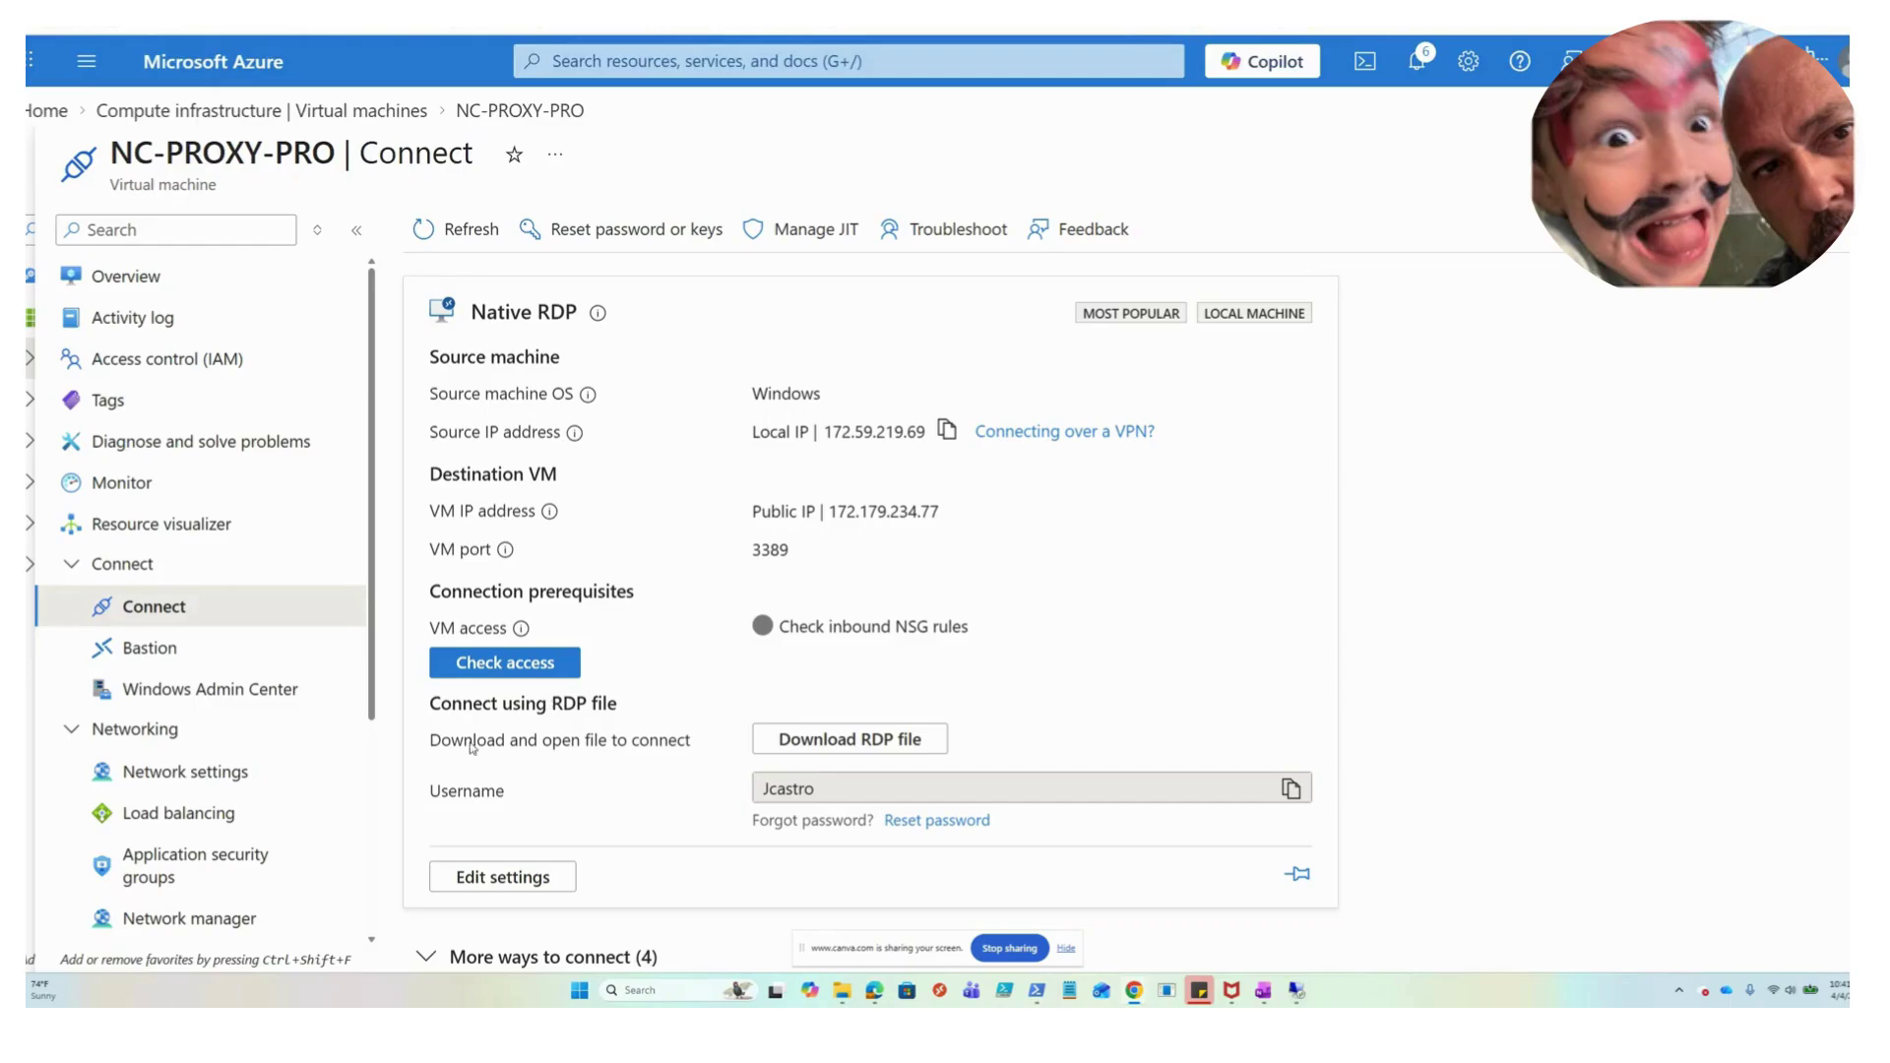
Reopen the network settings of NC-PROXY-PRO and examine the priority of JC_RDP_Rule among the inbound port rules
left_click(182, 773)
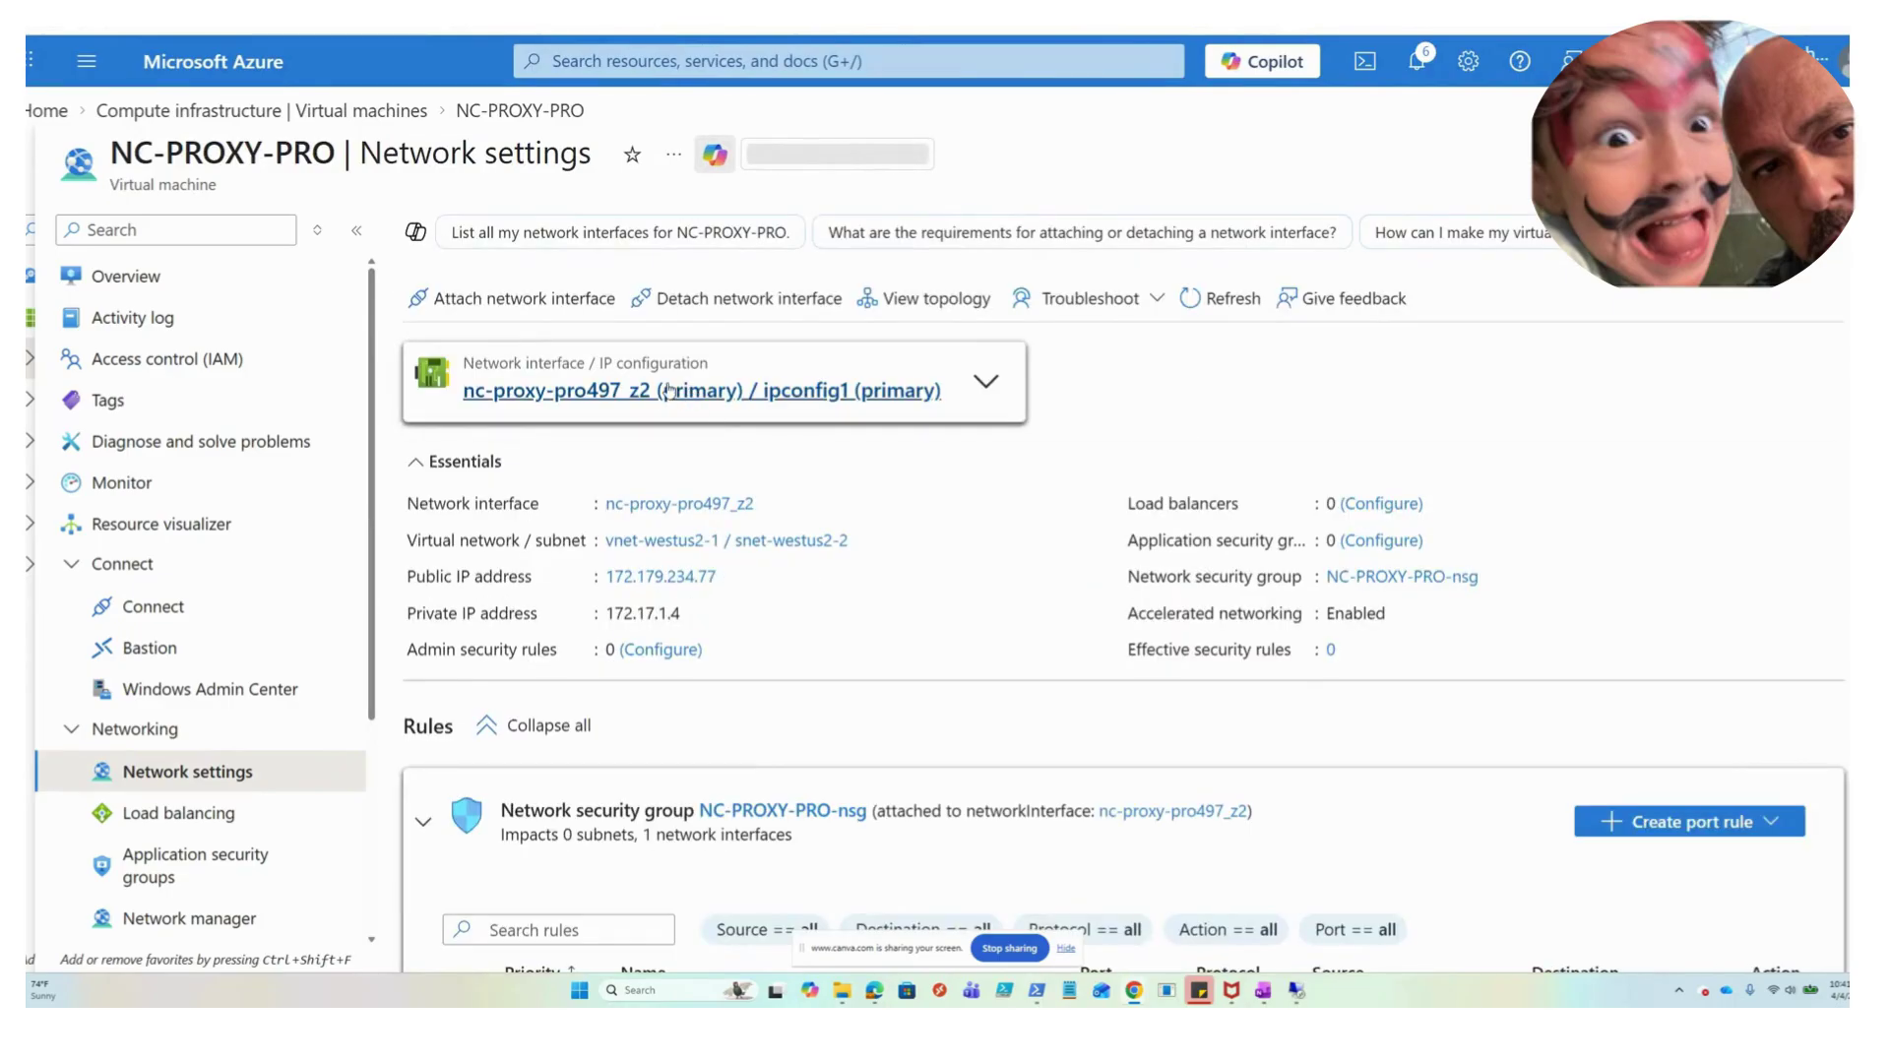
scroll(819, 438, "down", 3)
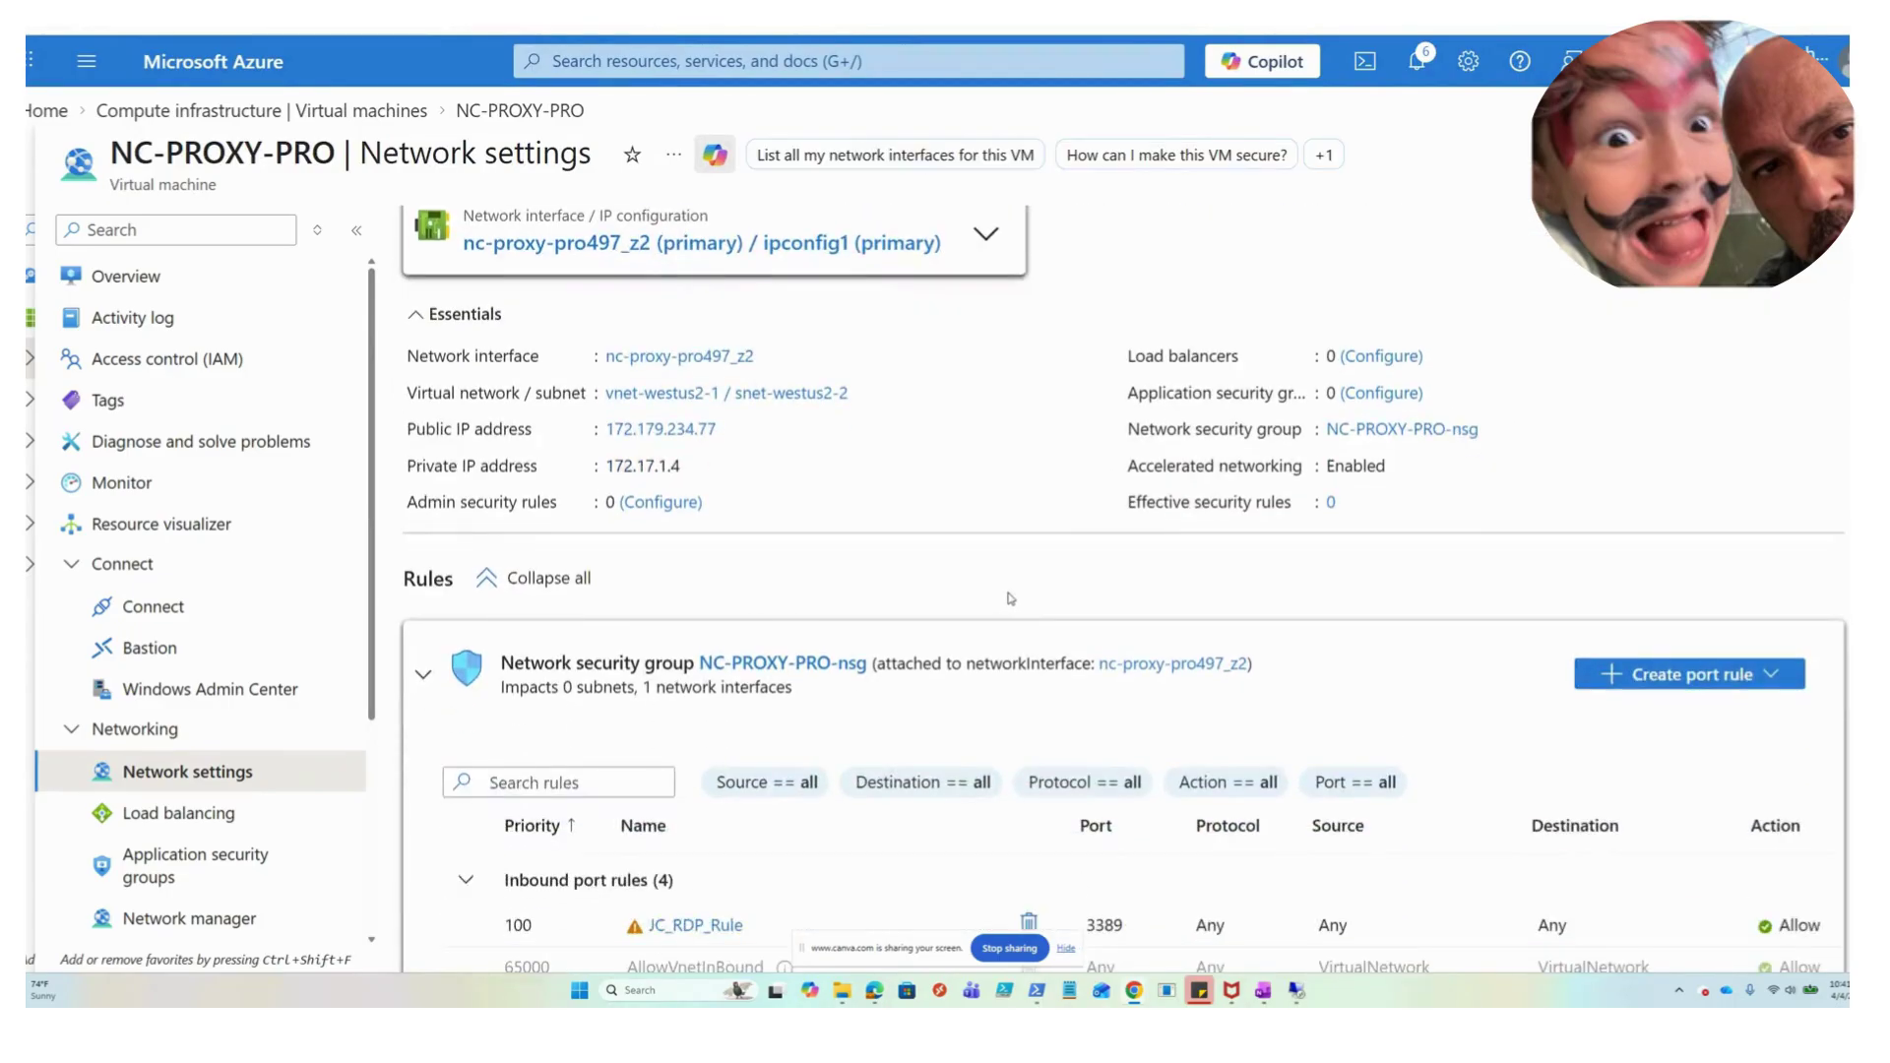
scroll(819, 438, "down", 2)
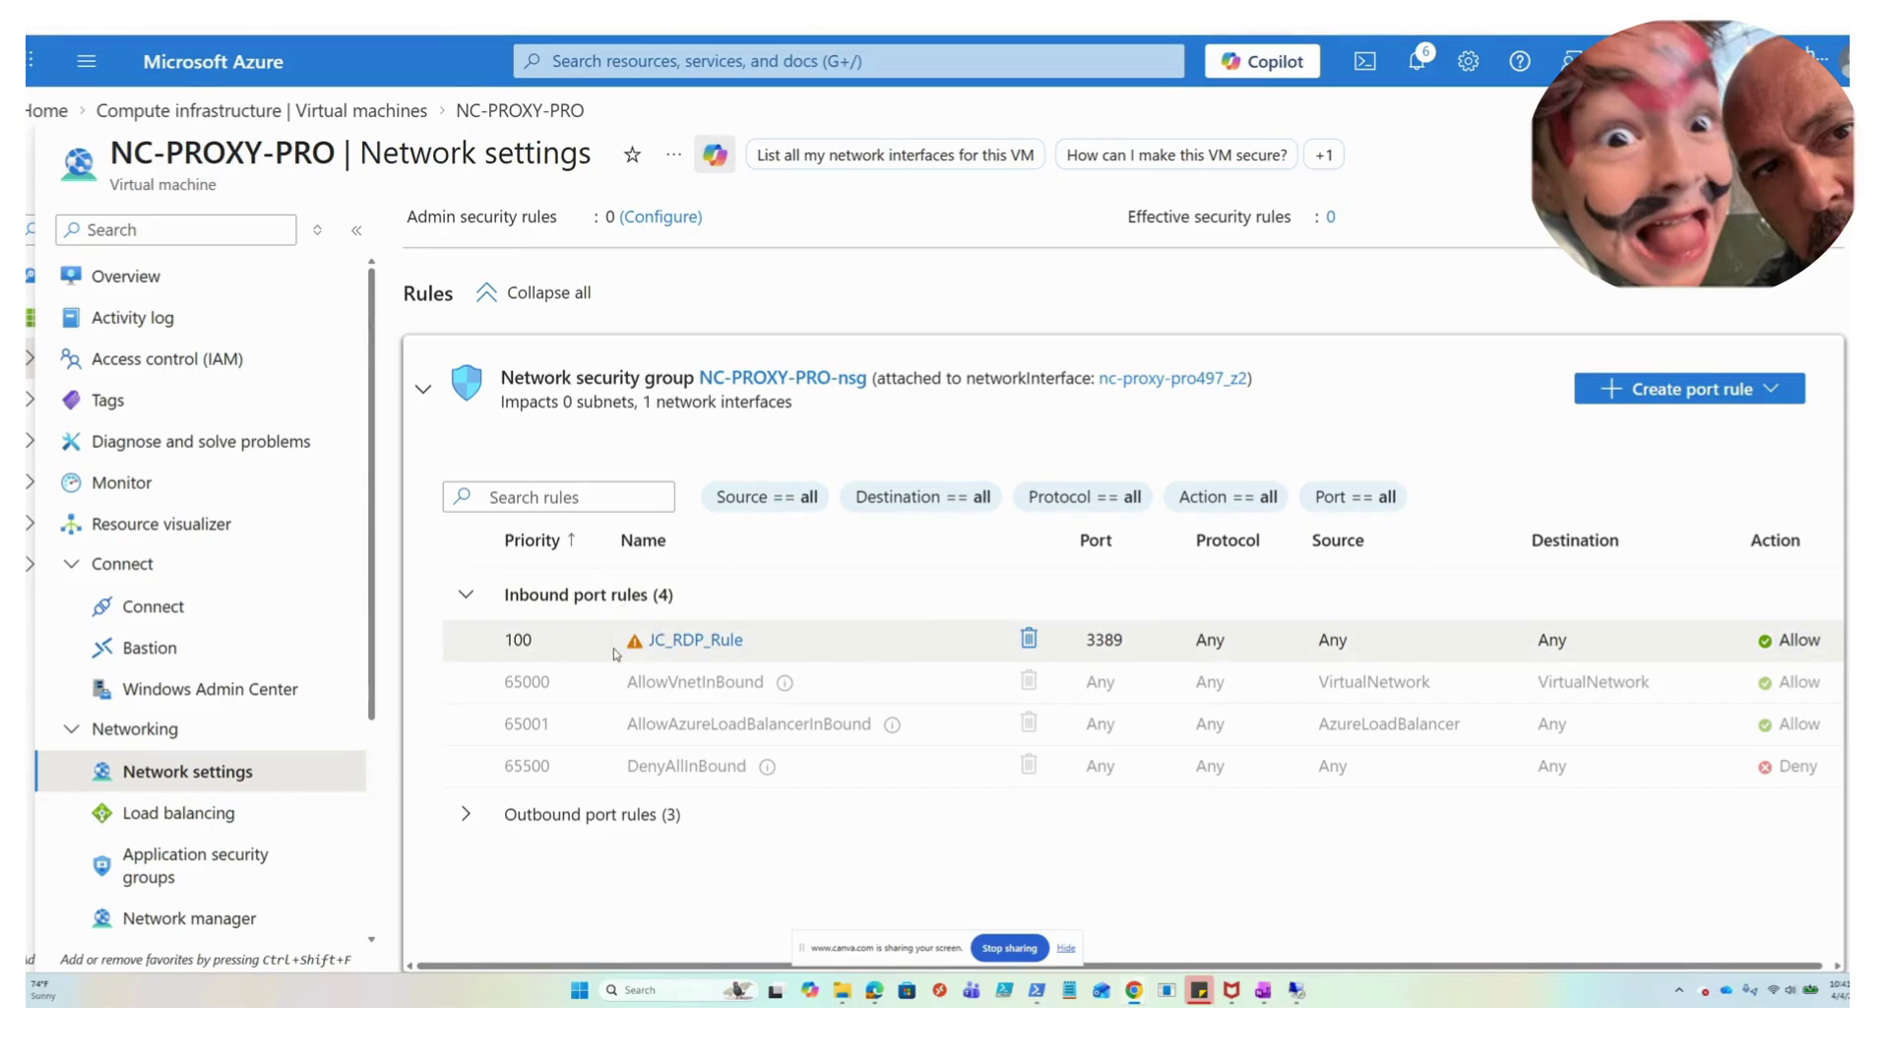
double_click(514, 640)
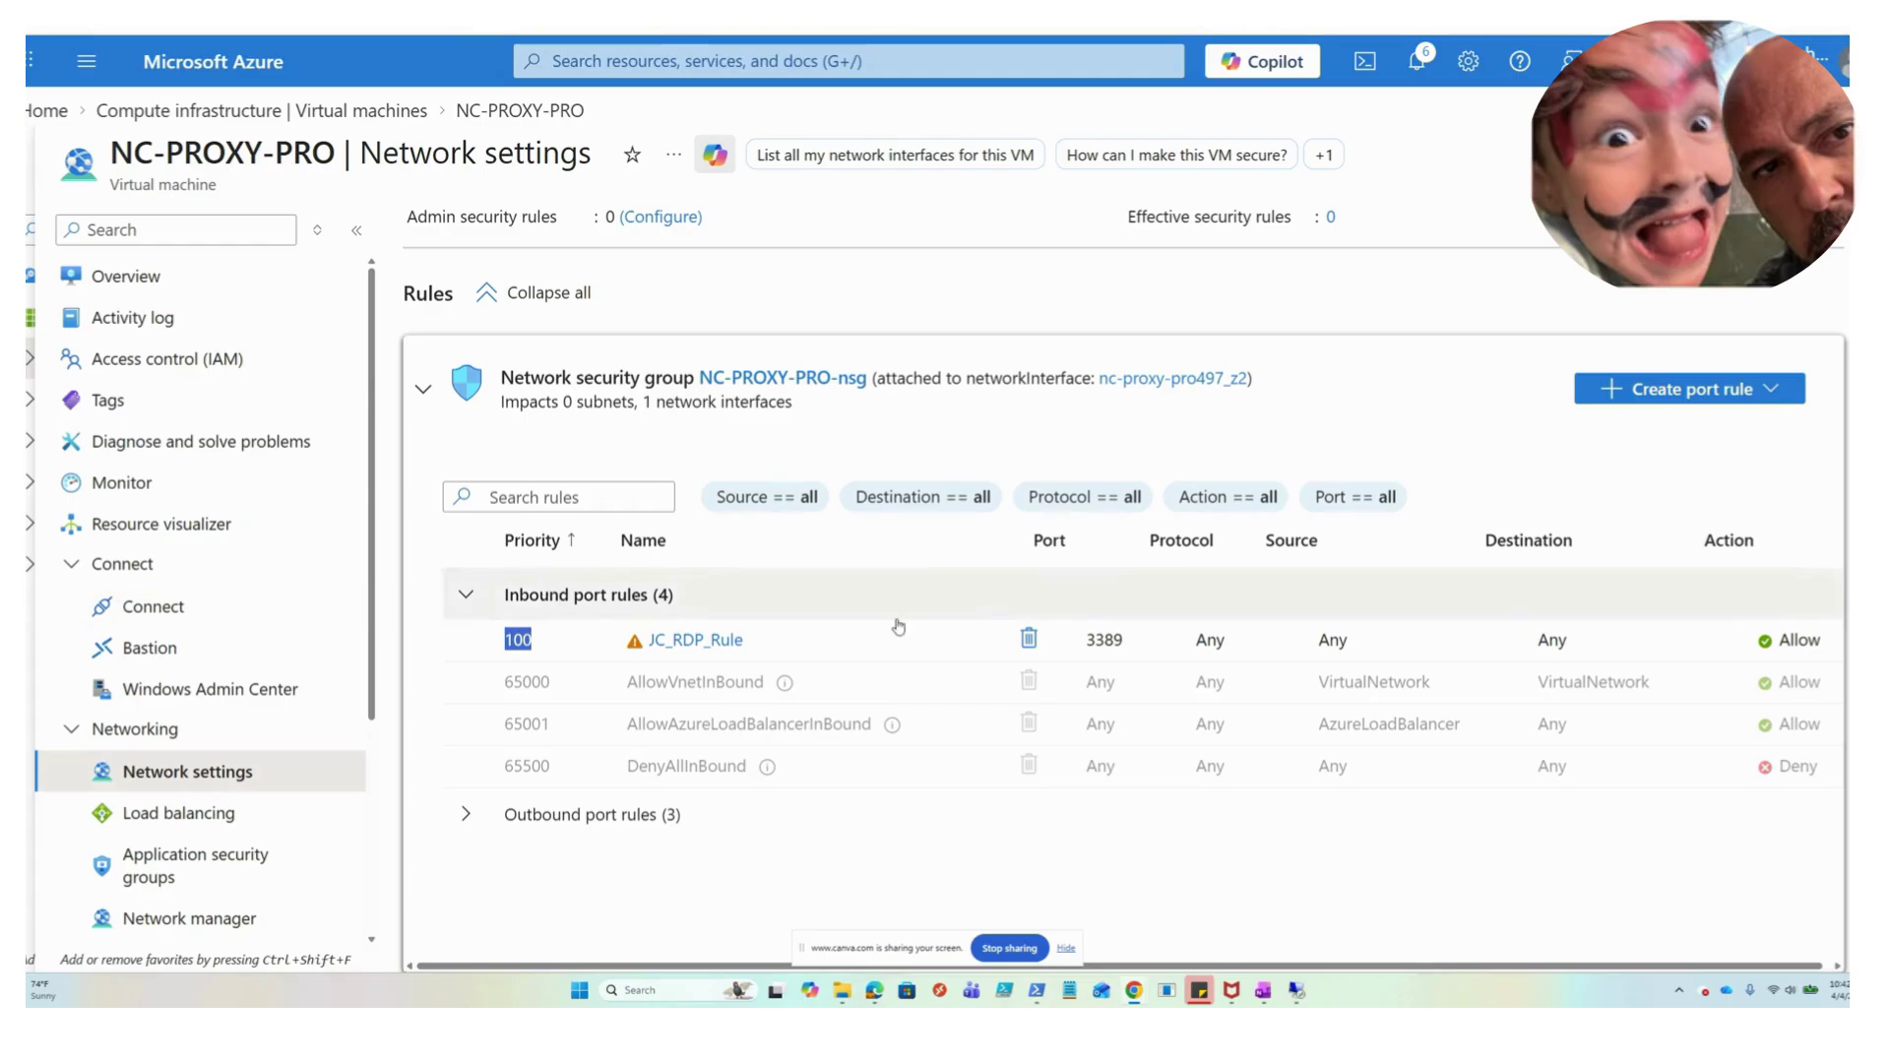
Restrict the source of JC_RDP_Rule to My IP address, save it and check the updated inbound rule
left_click(692, 640)
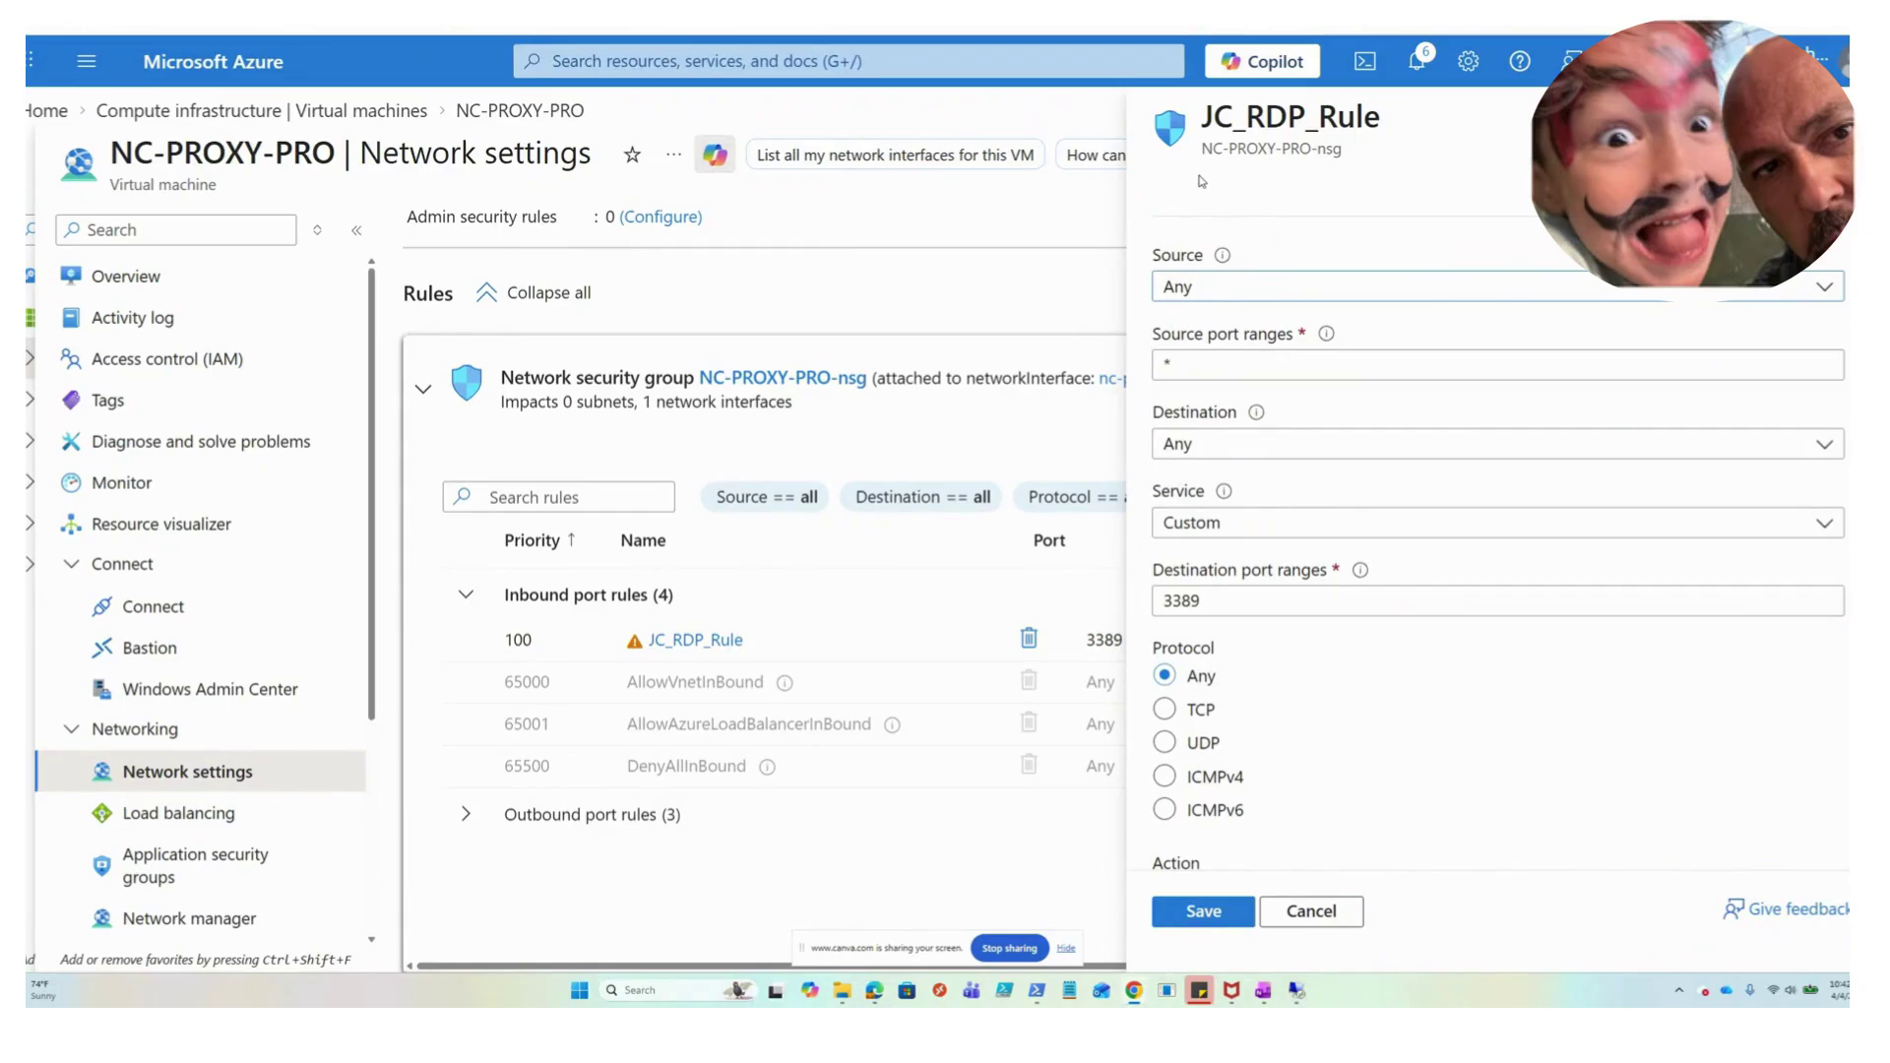
left_click(1302, 295)
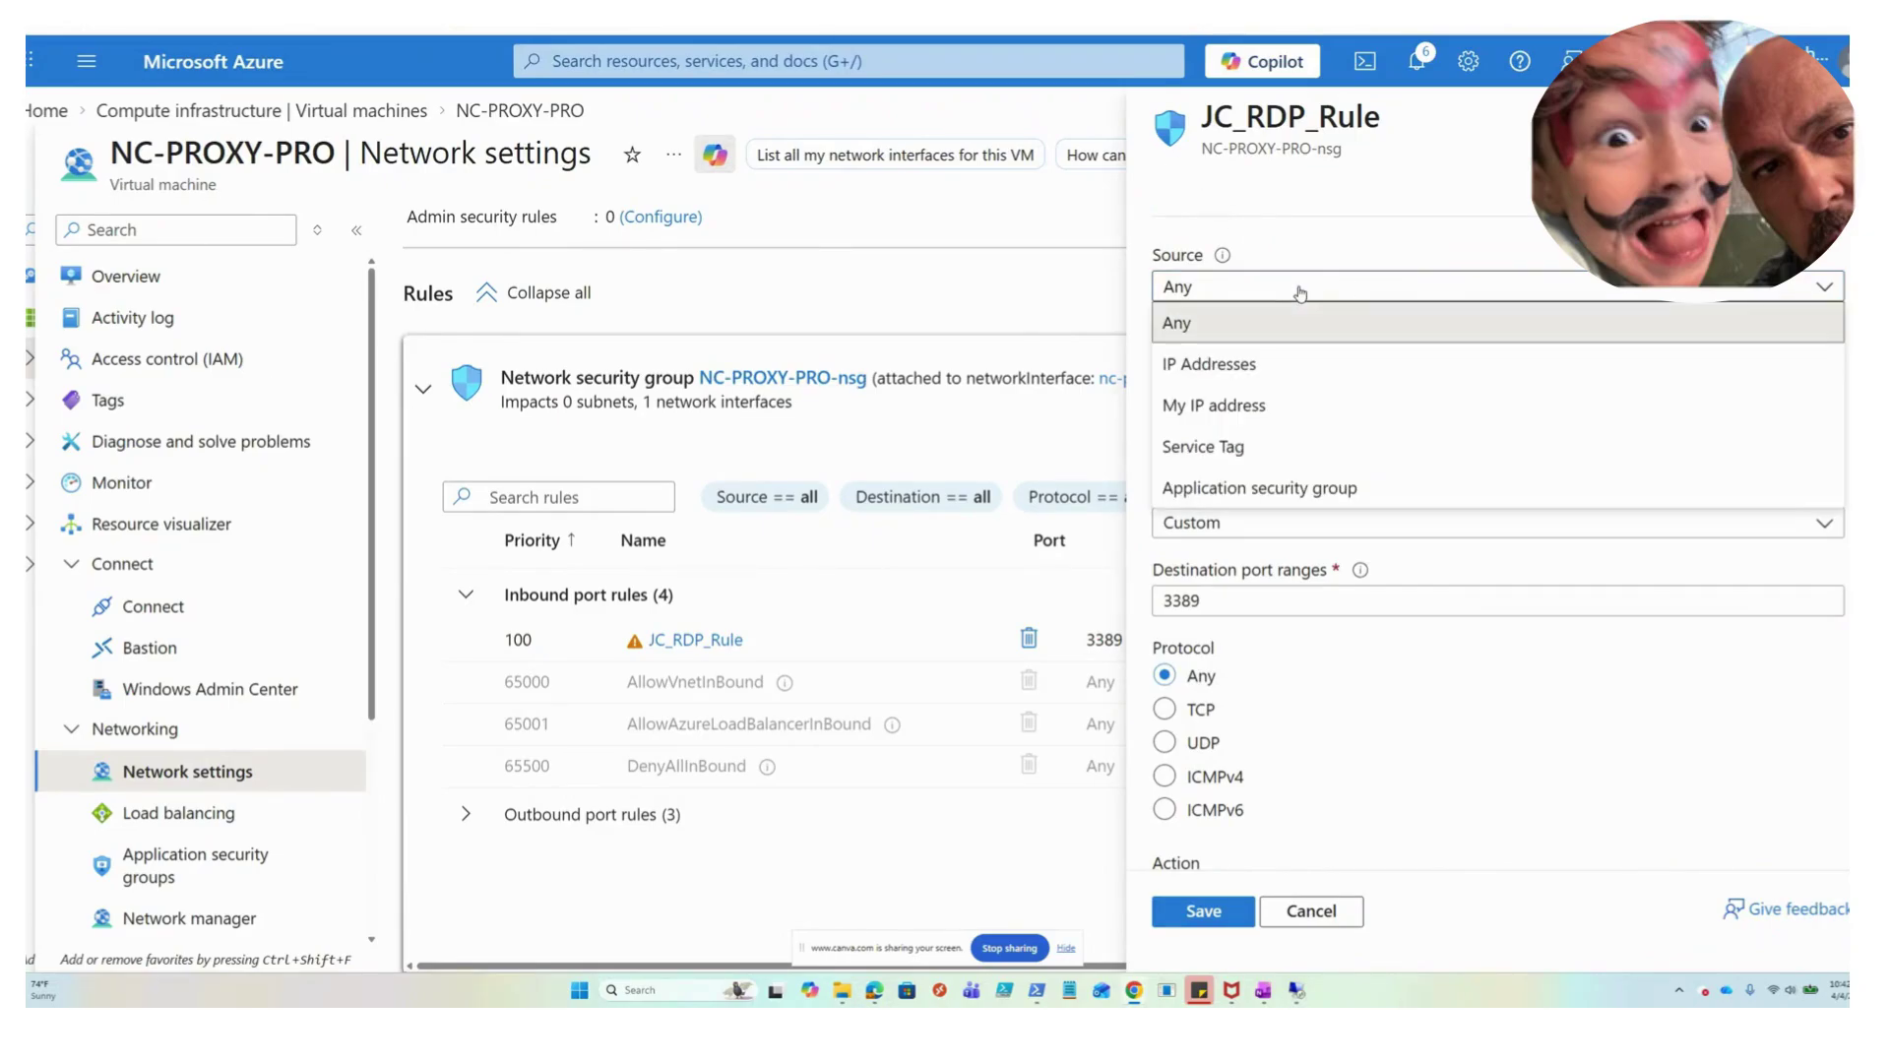
left_click(1300, 415)
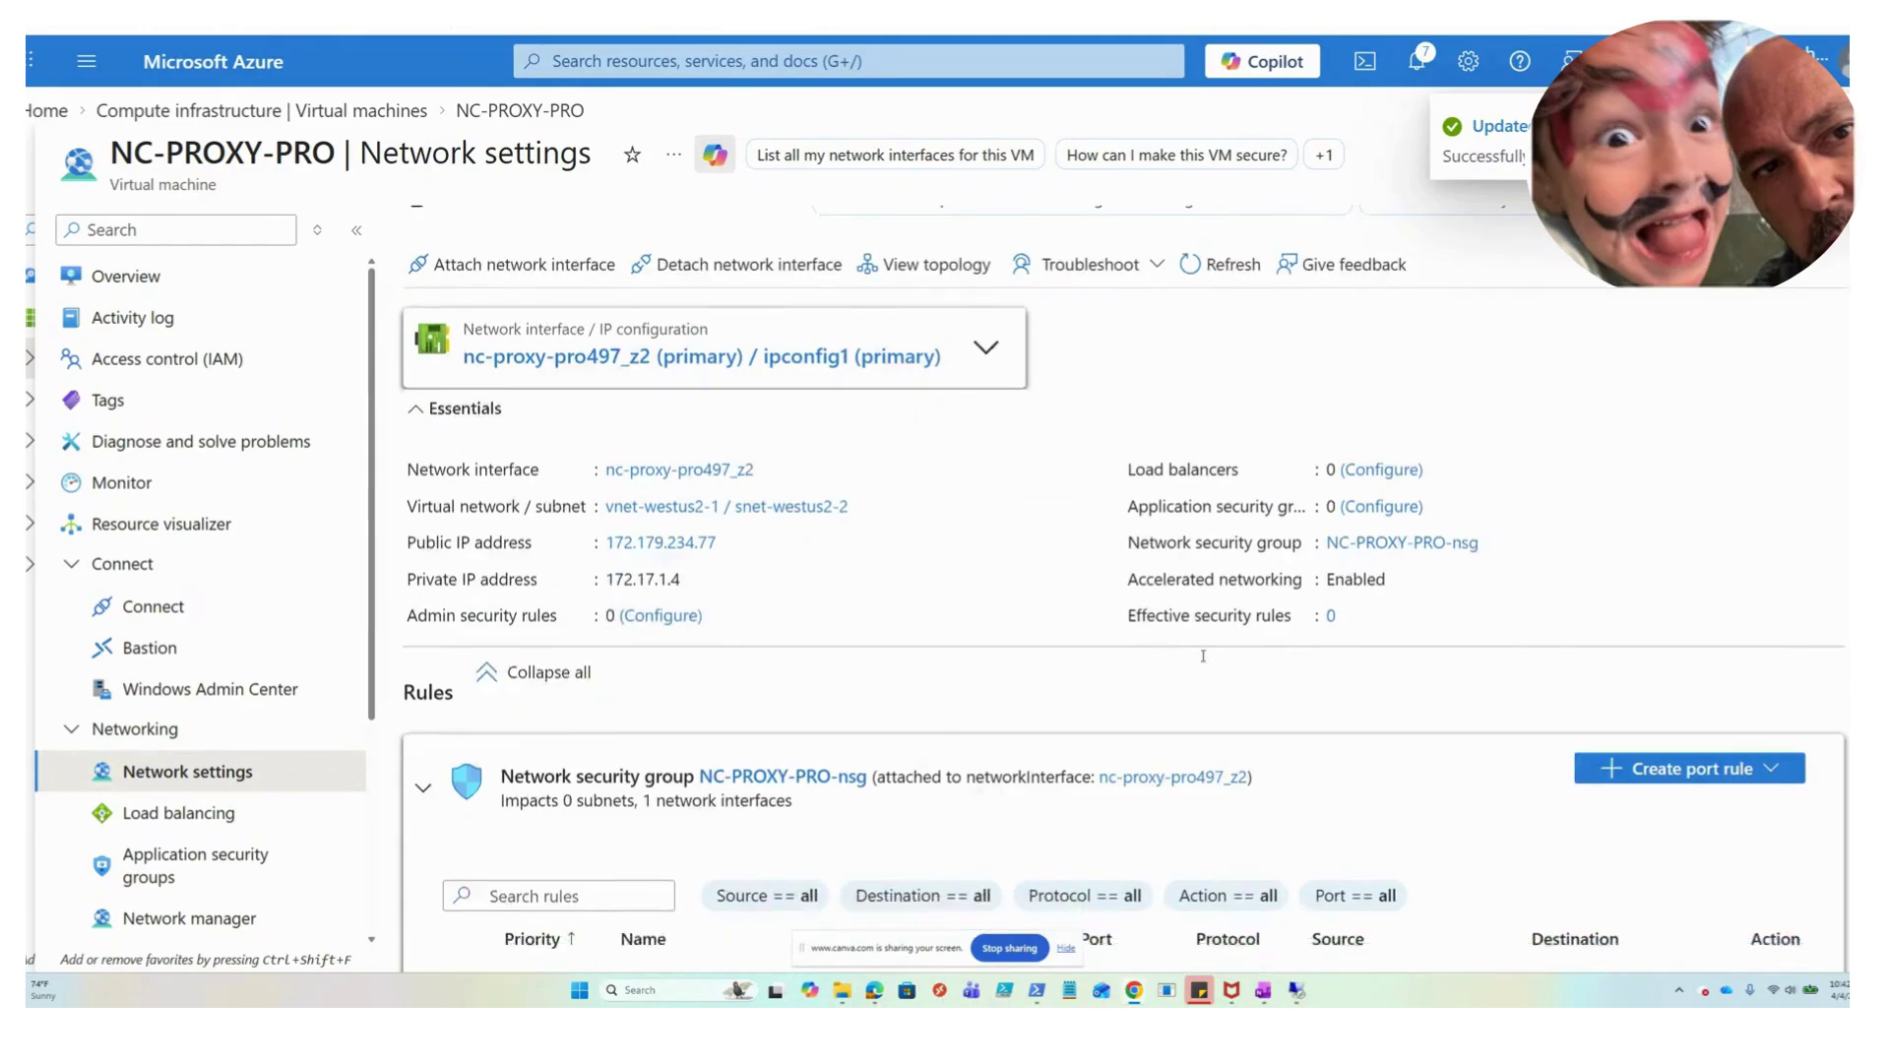
scroll(1125, 837, "down", 3)
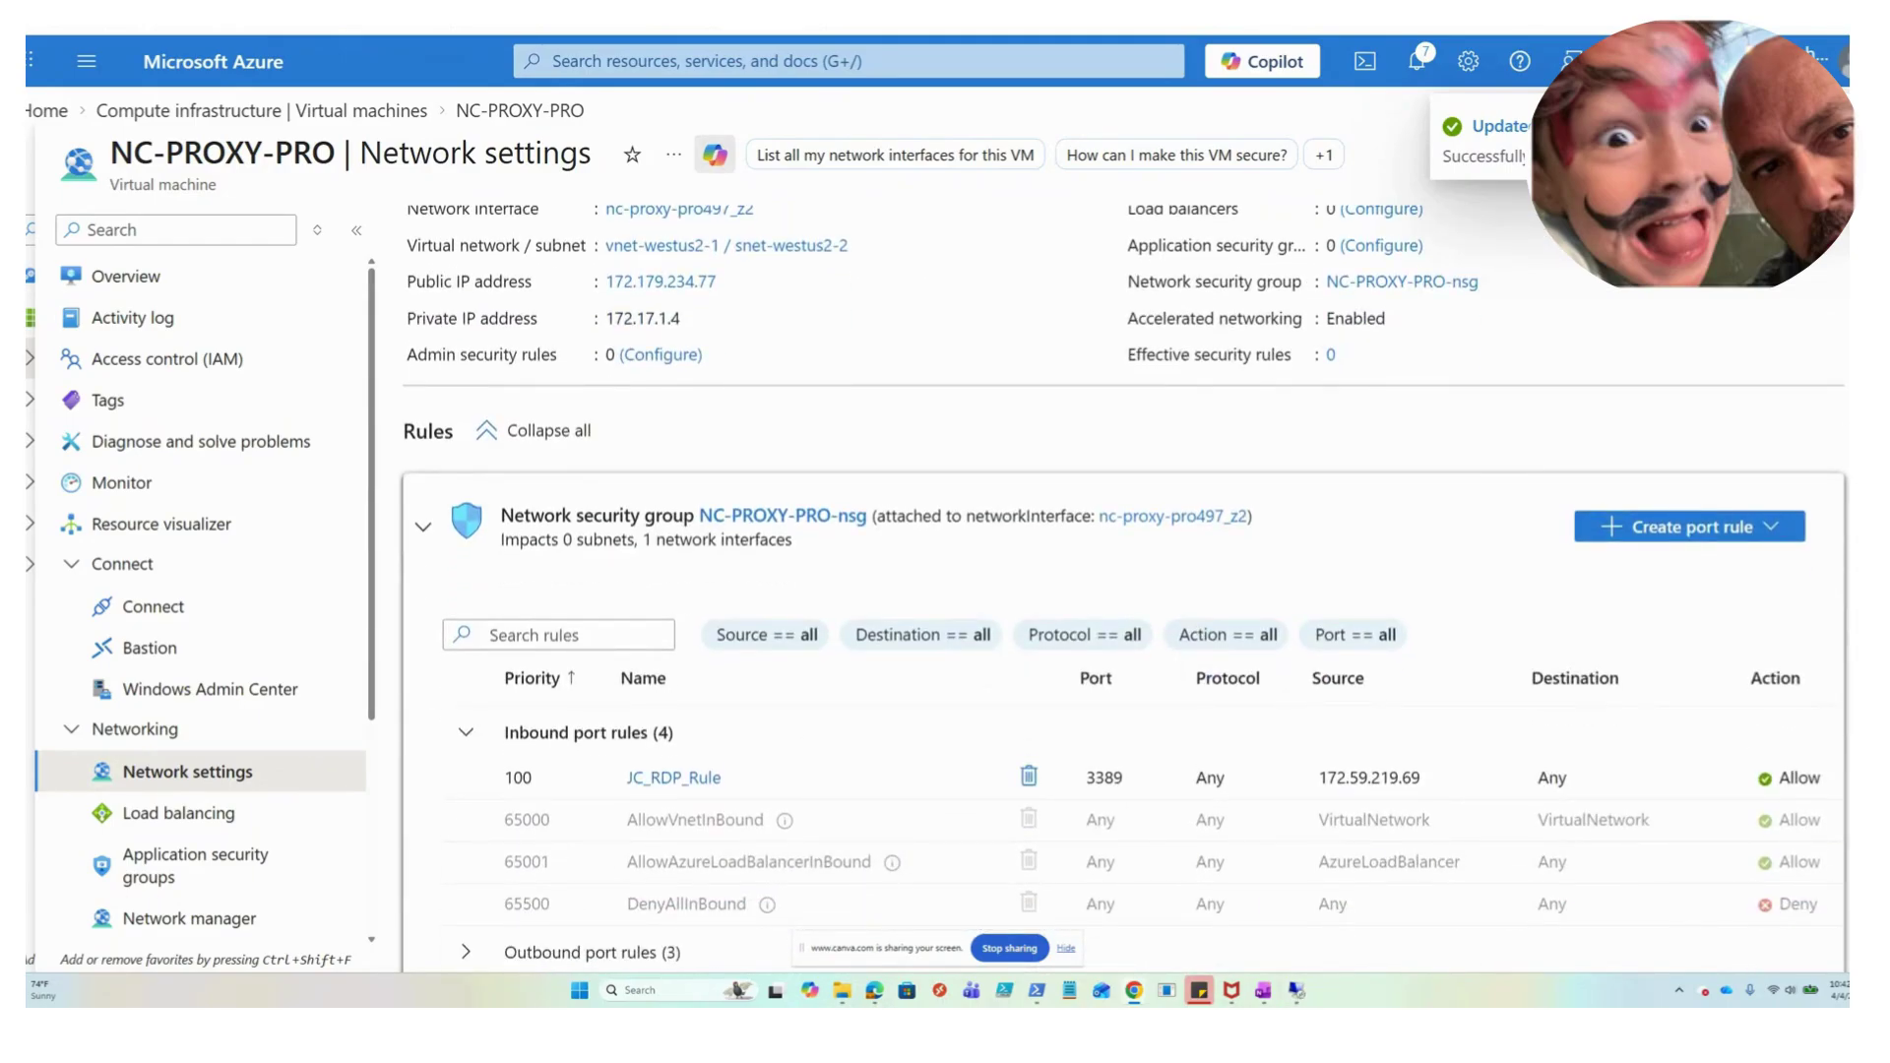
Switch to PowerShell, clear the console and test the connection to 172.179.234.77 on port 3389
key("alt+Tab")
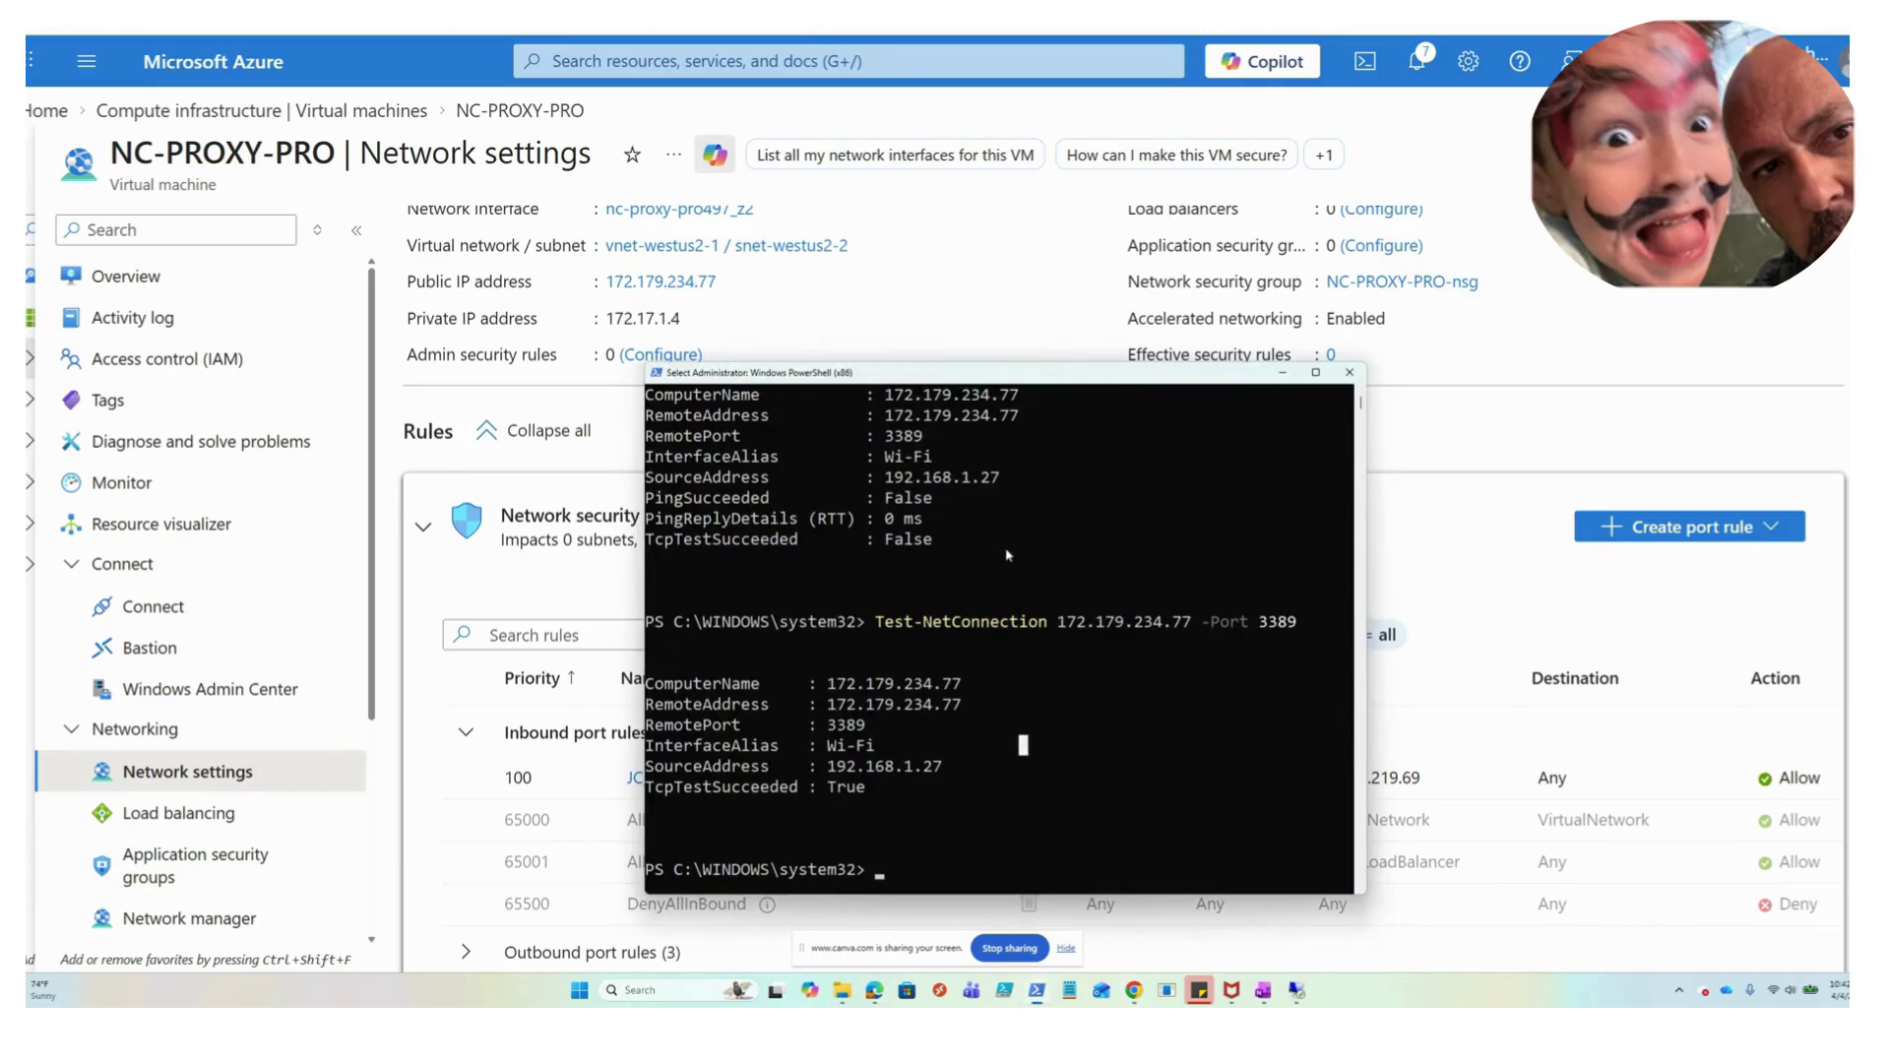
type("cls")
key("Return")
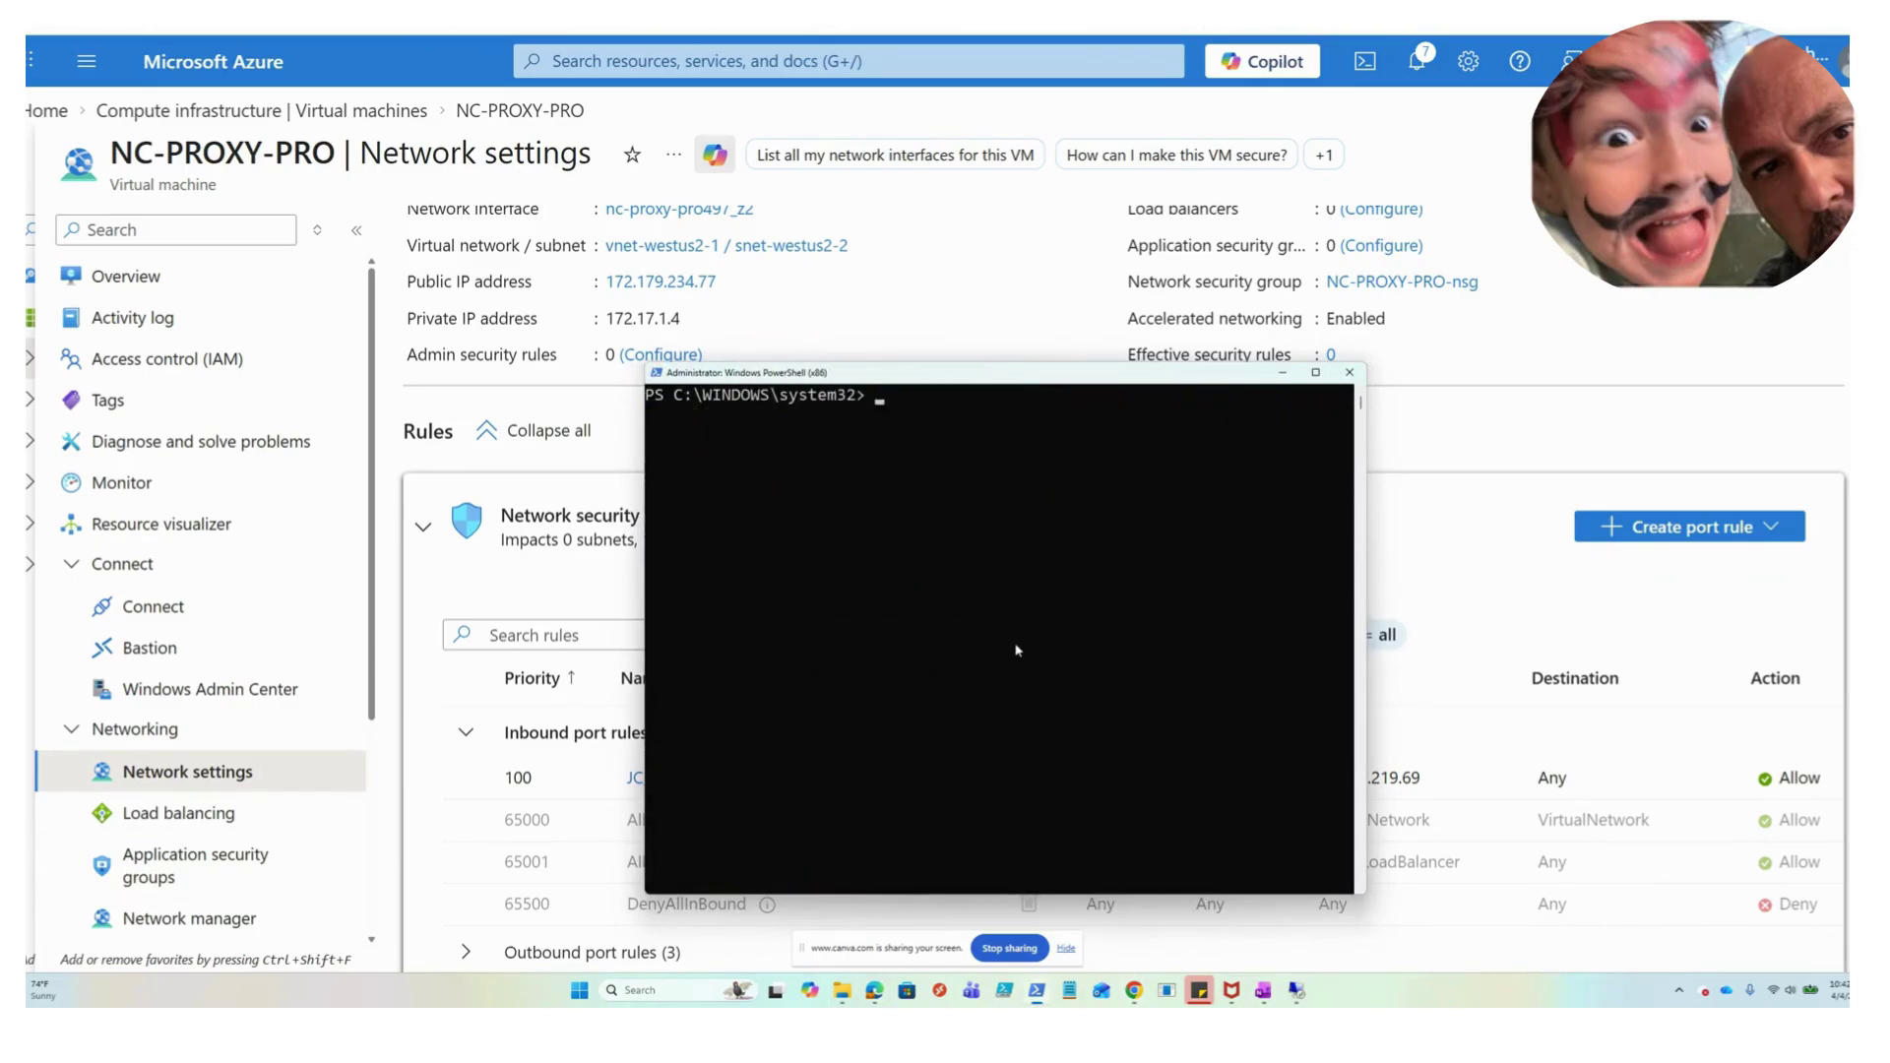
key("Return")
key("Return")
key("Return")
key("Return")
key("Return")
type("Test-NetConnection 172.179.234.77 -Port 3389")
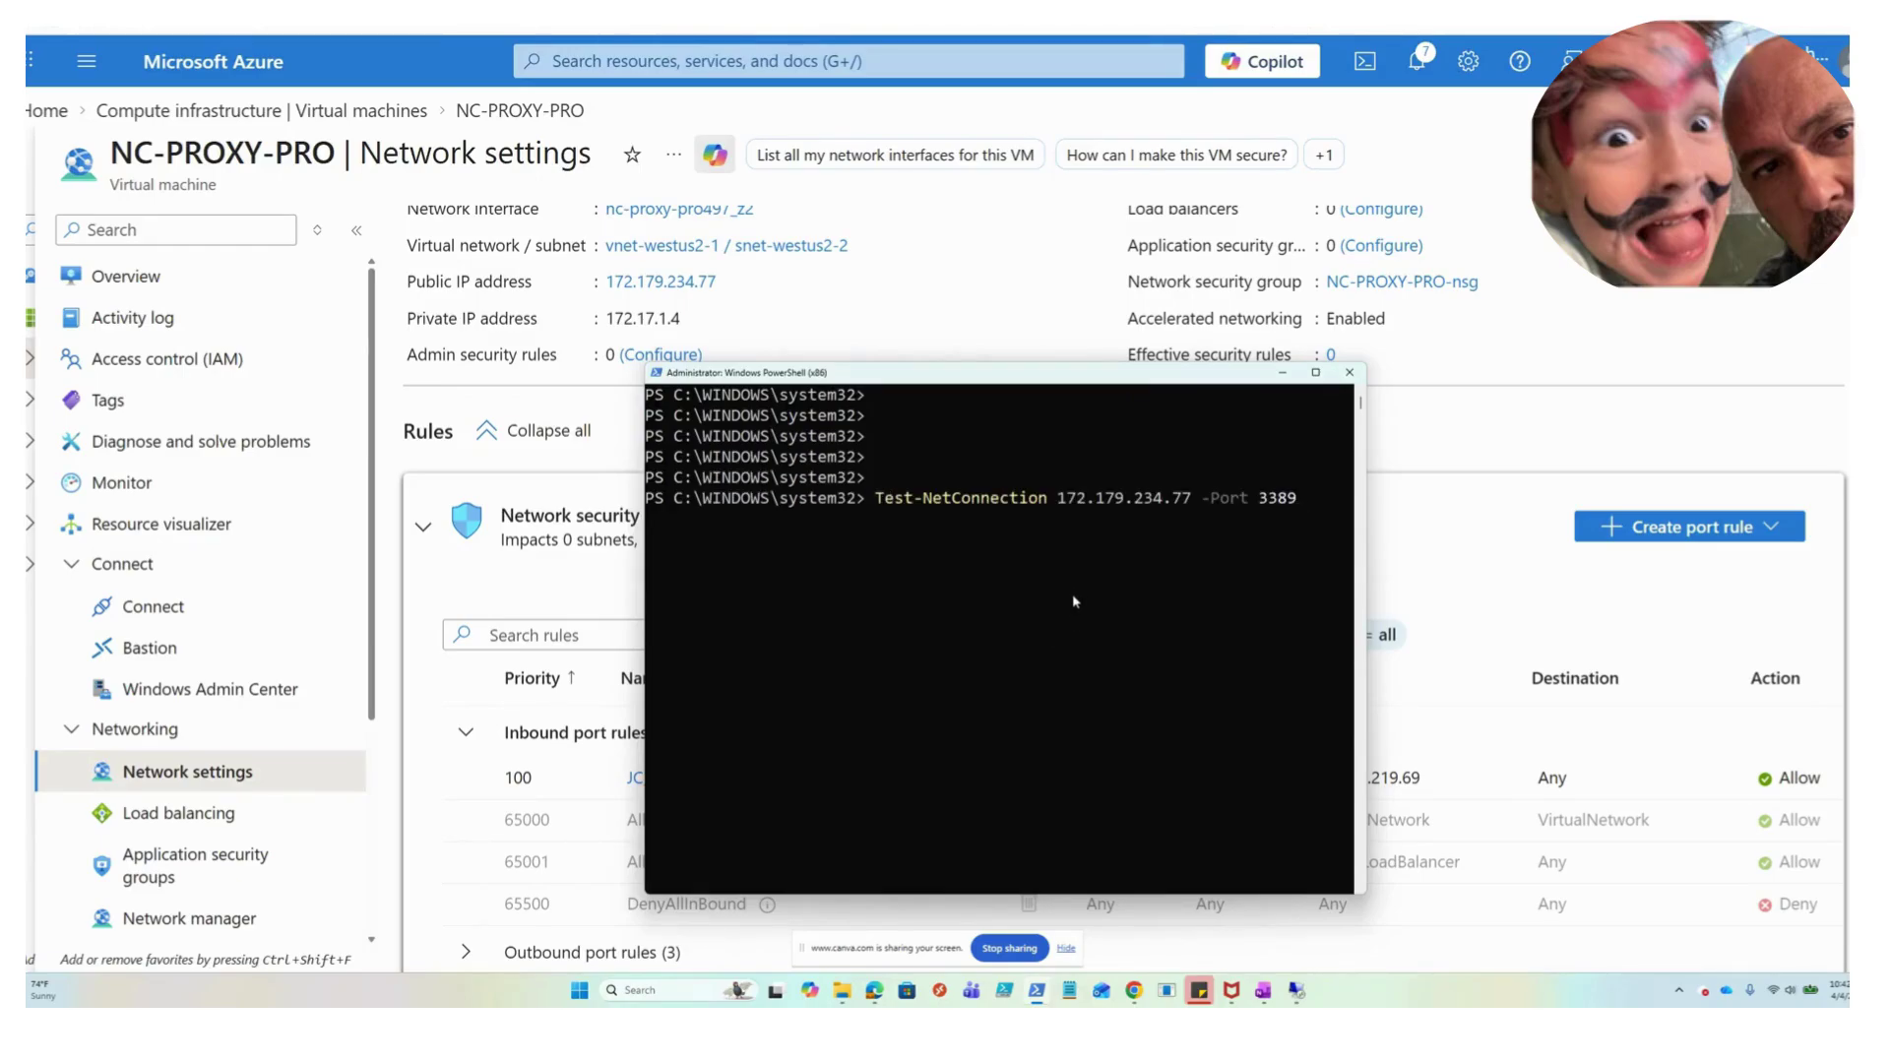
key("Return")
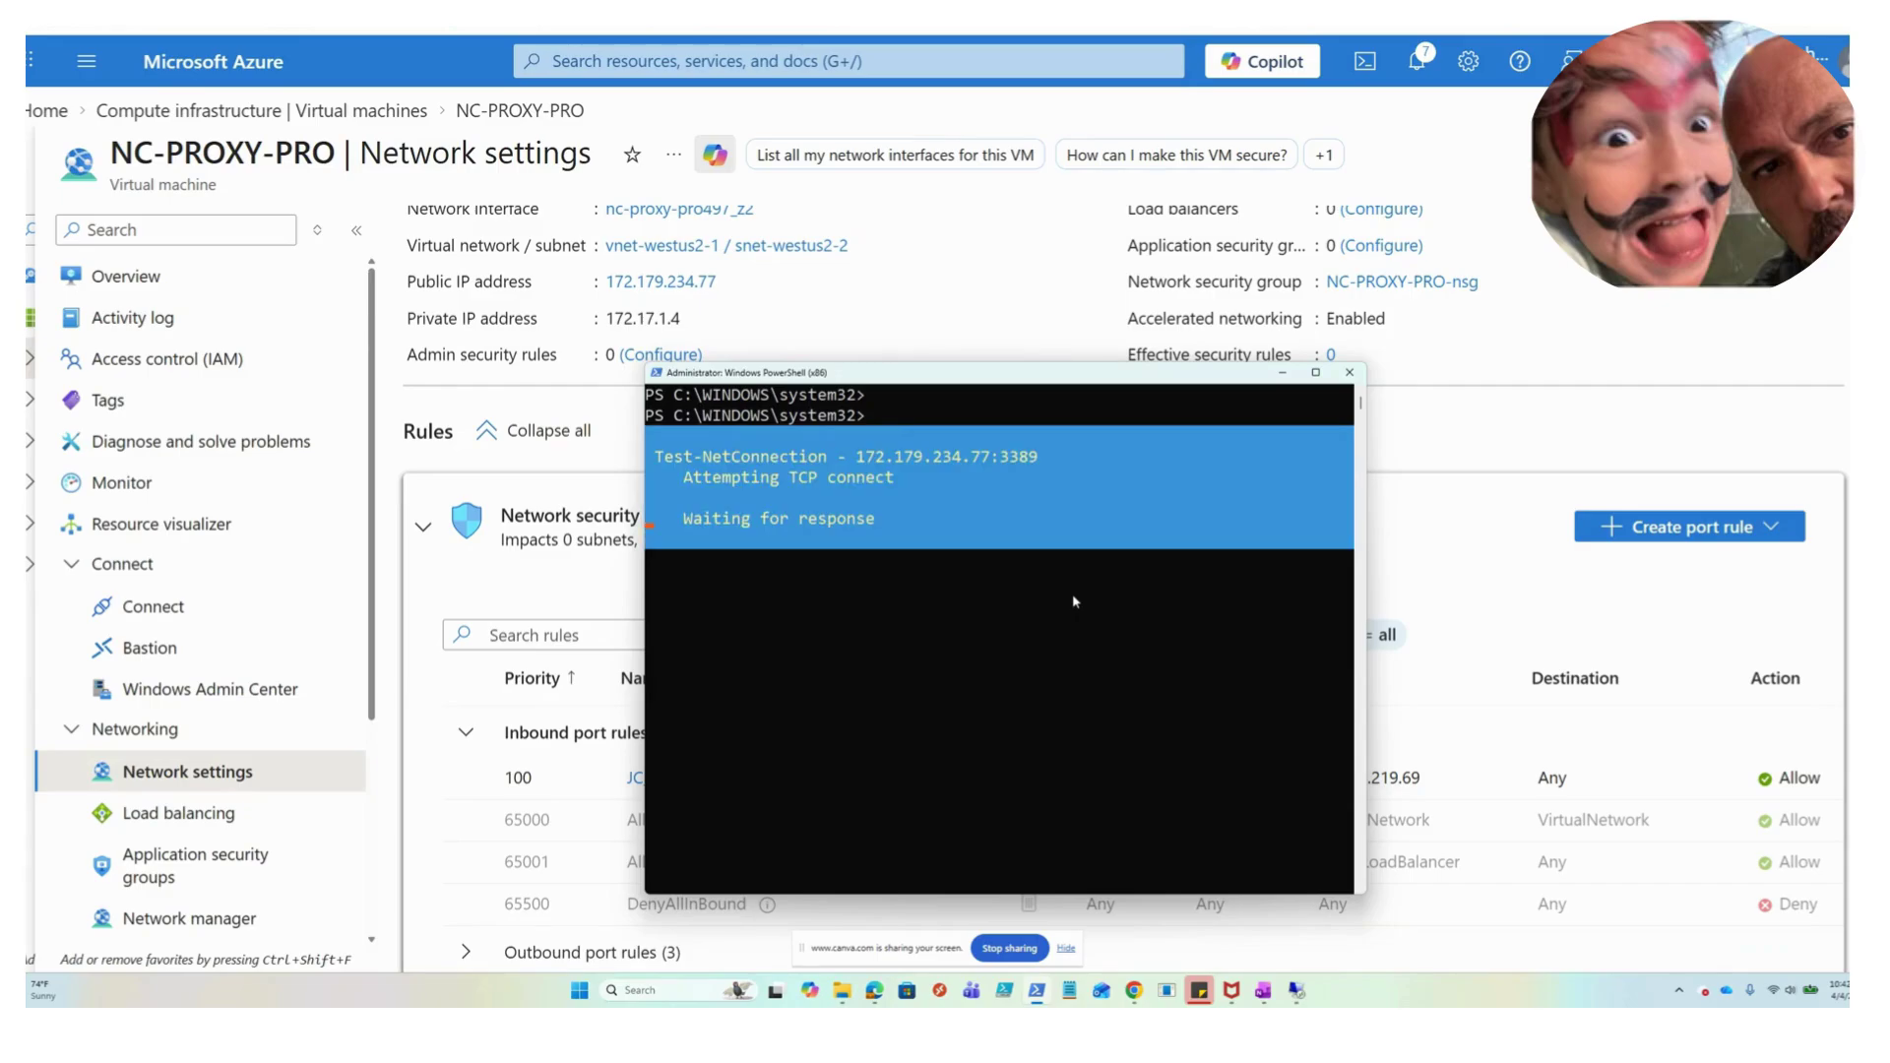
Reposition the PowerShell window over the portal and highlight the connection test output to review it against the inbound port rules
left_click_drag(1221, 383, 1610, 109)
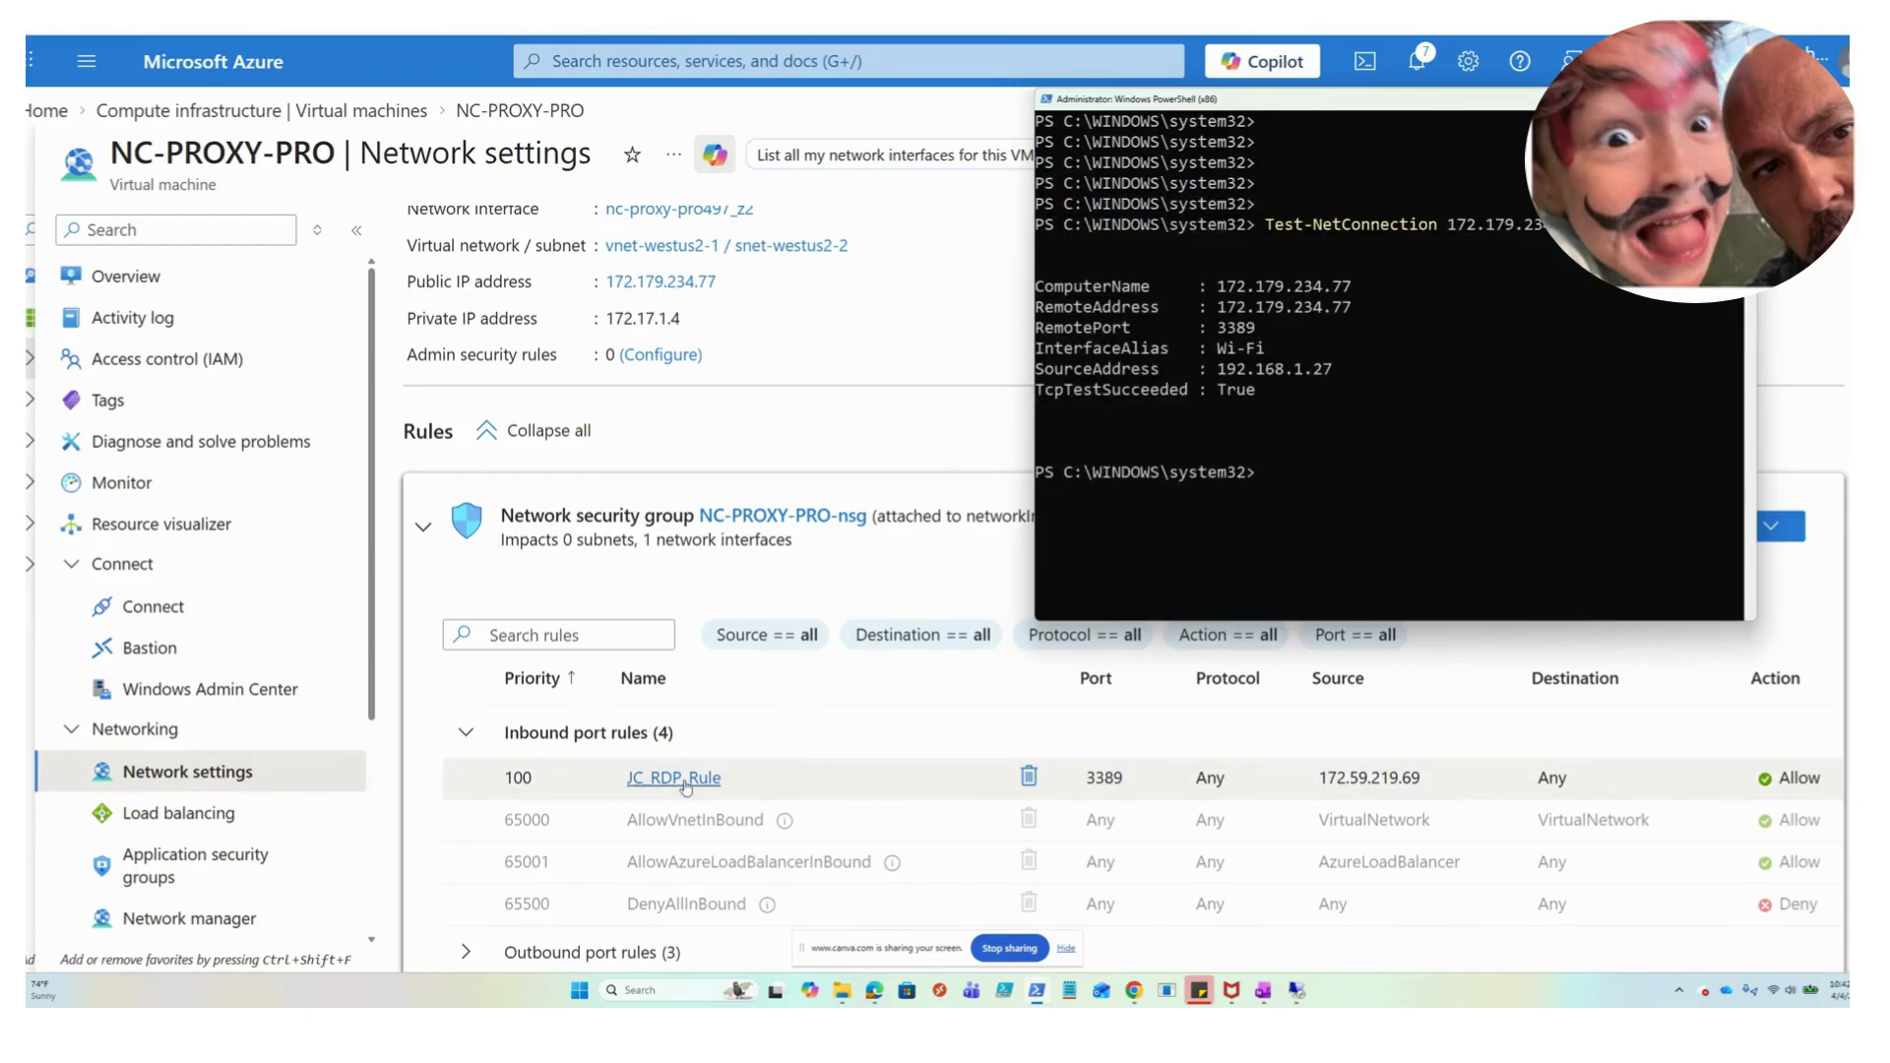
left_click_drag(1261, 409, 1035, 268)
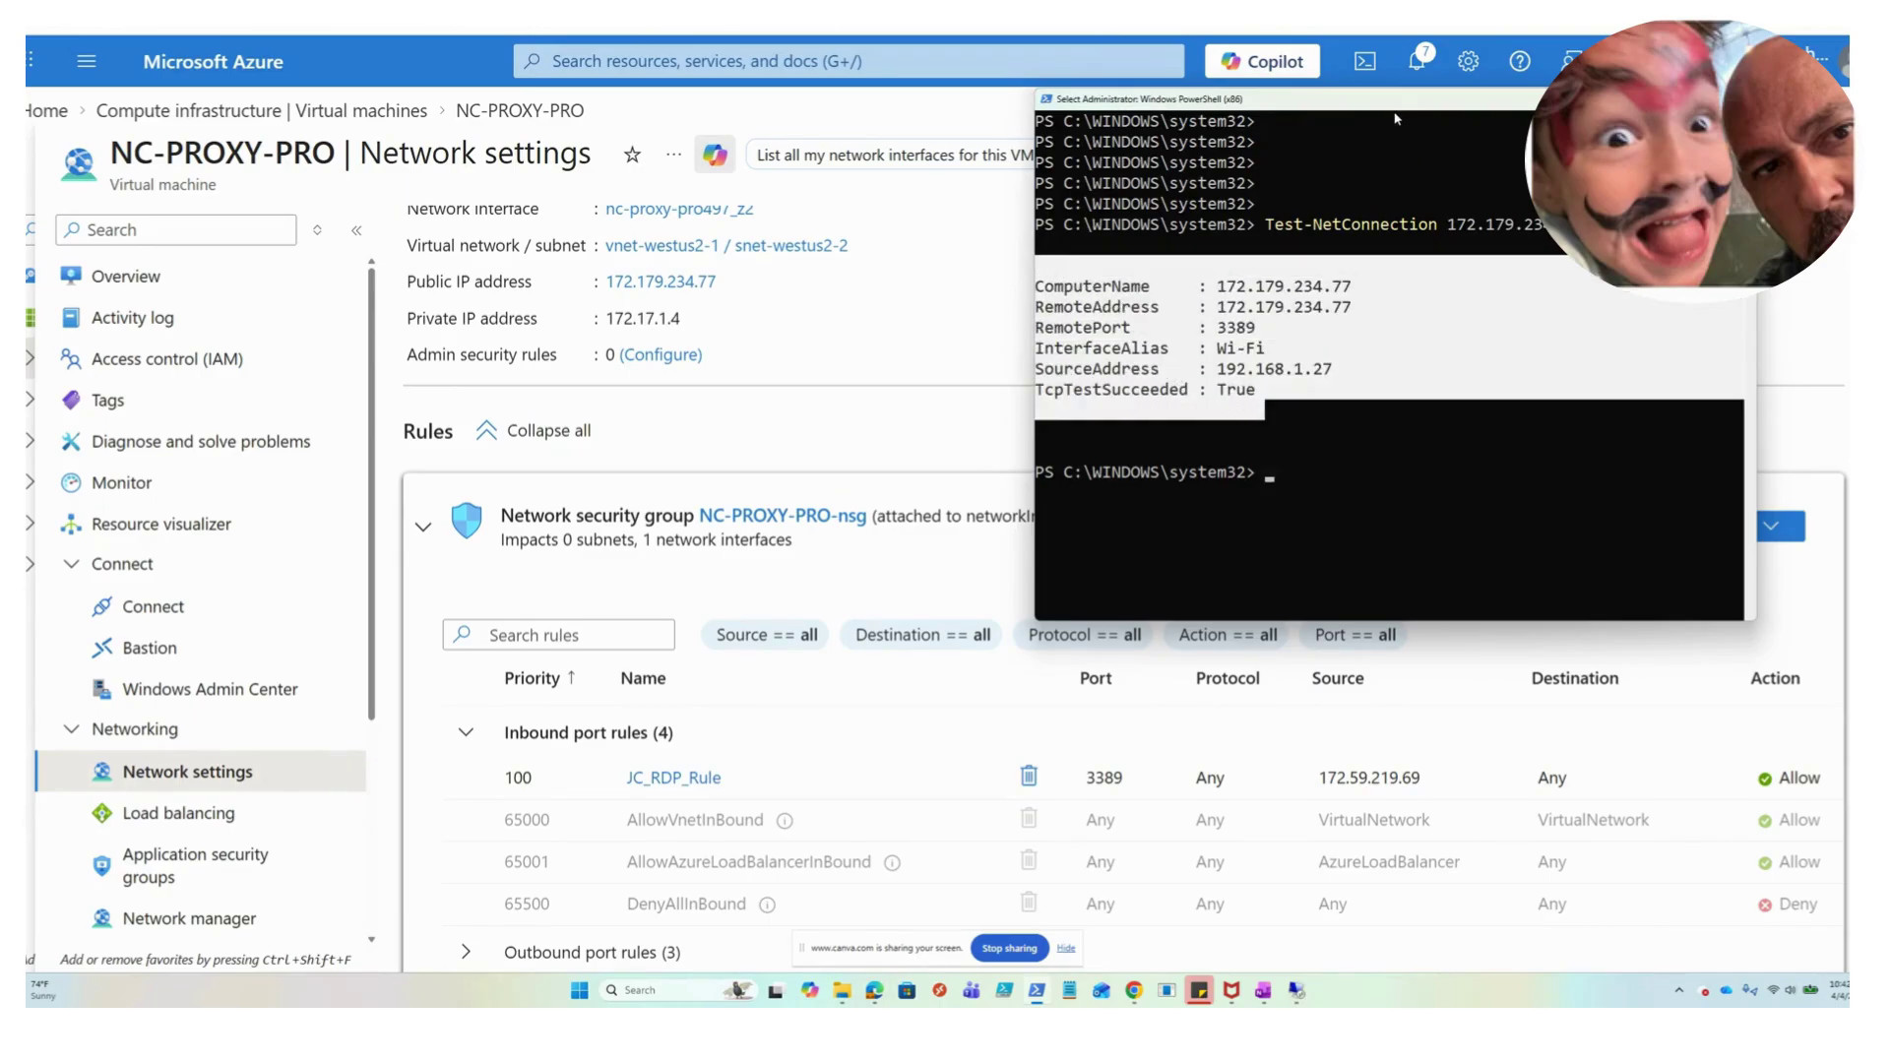
left_click_drag(1393, 105, 1012, 182)
left_click(1022, 508)
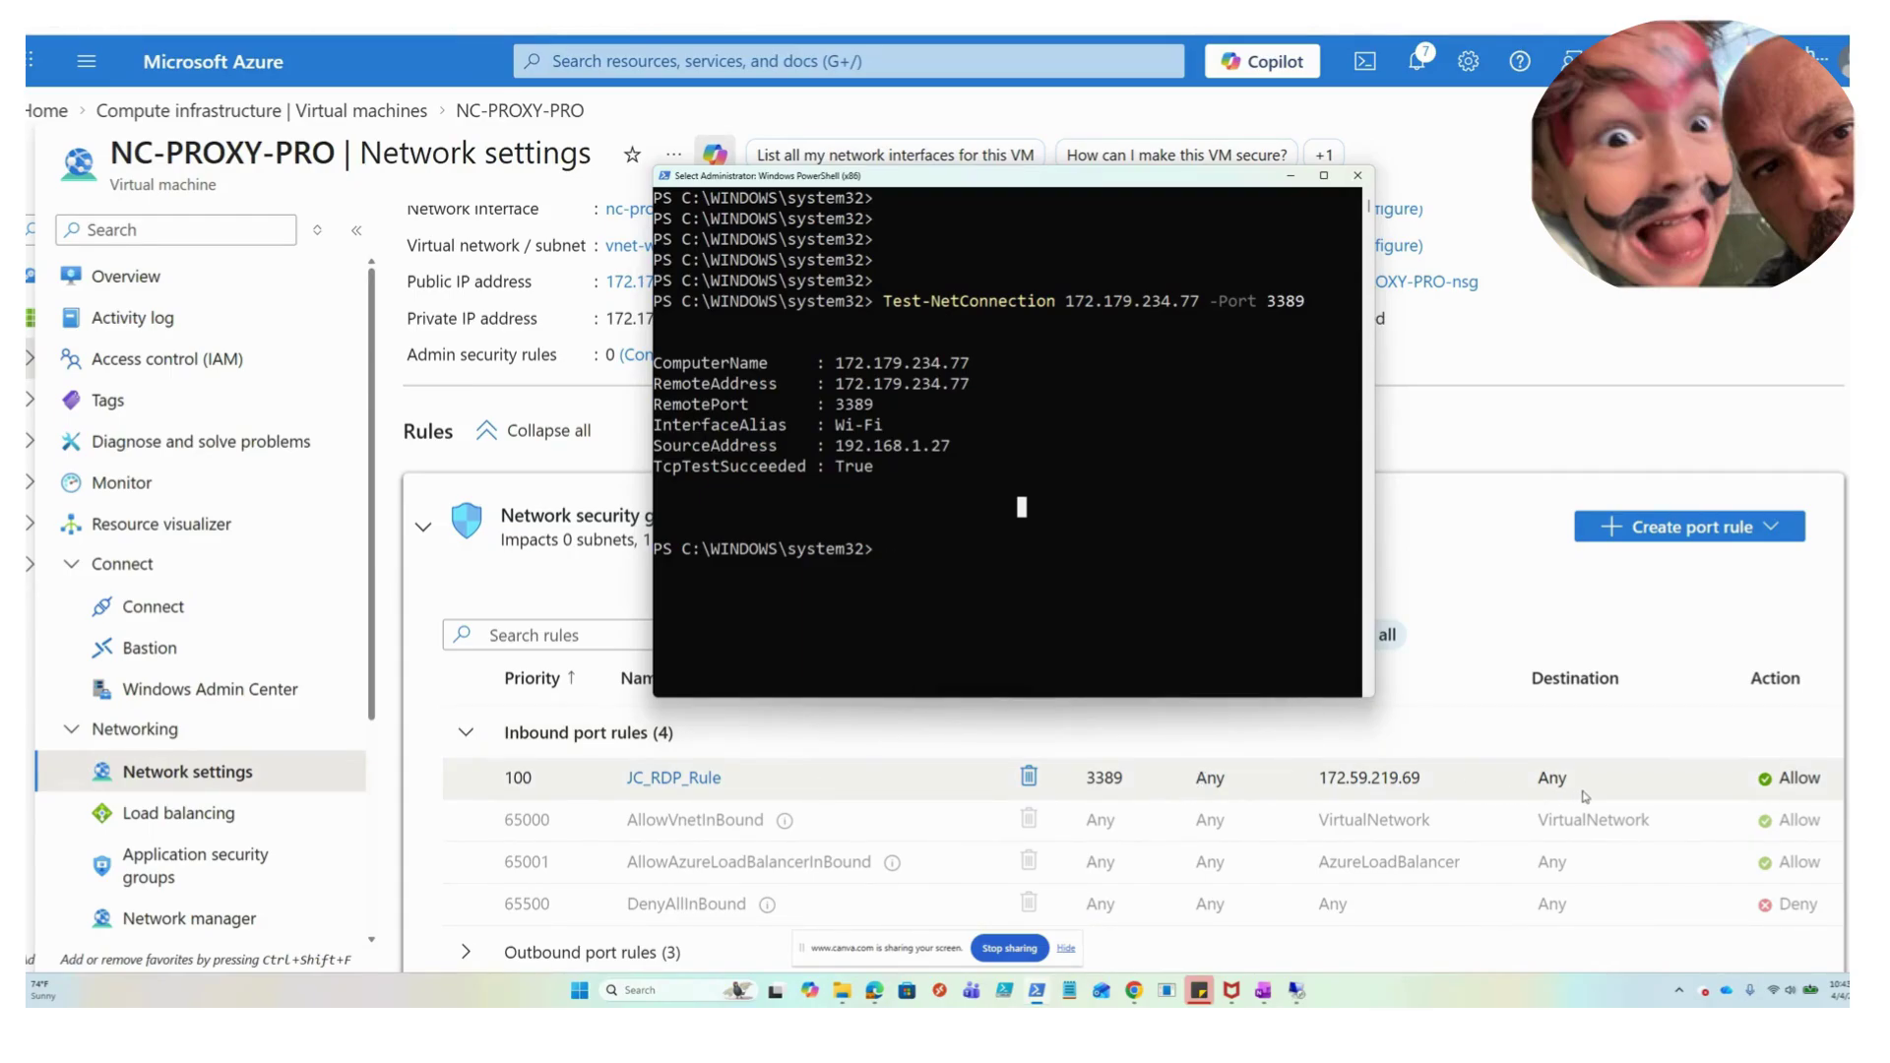
Return to the Azure portal, reopen JC_RDP_Rule to check its source IP address, and save the rule
left_click(1547, 374)
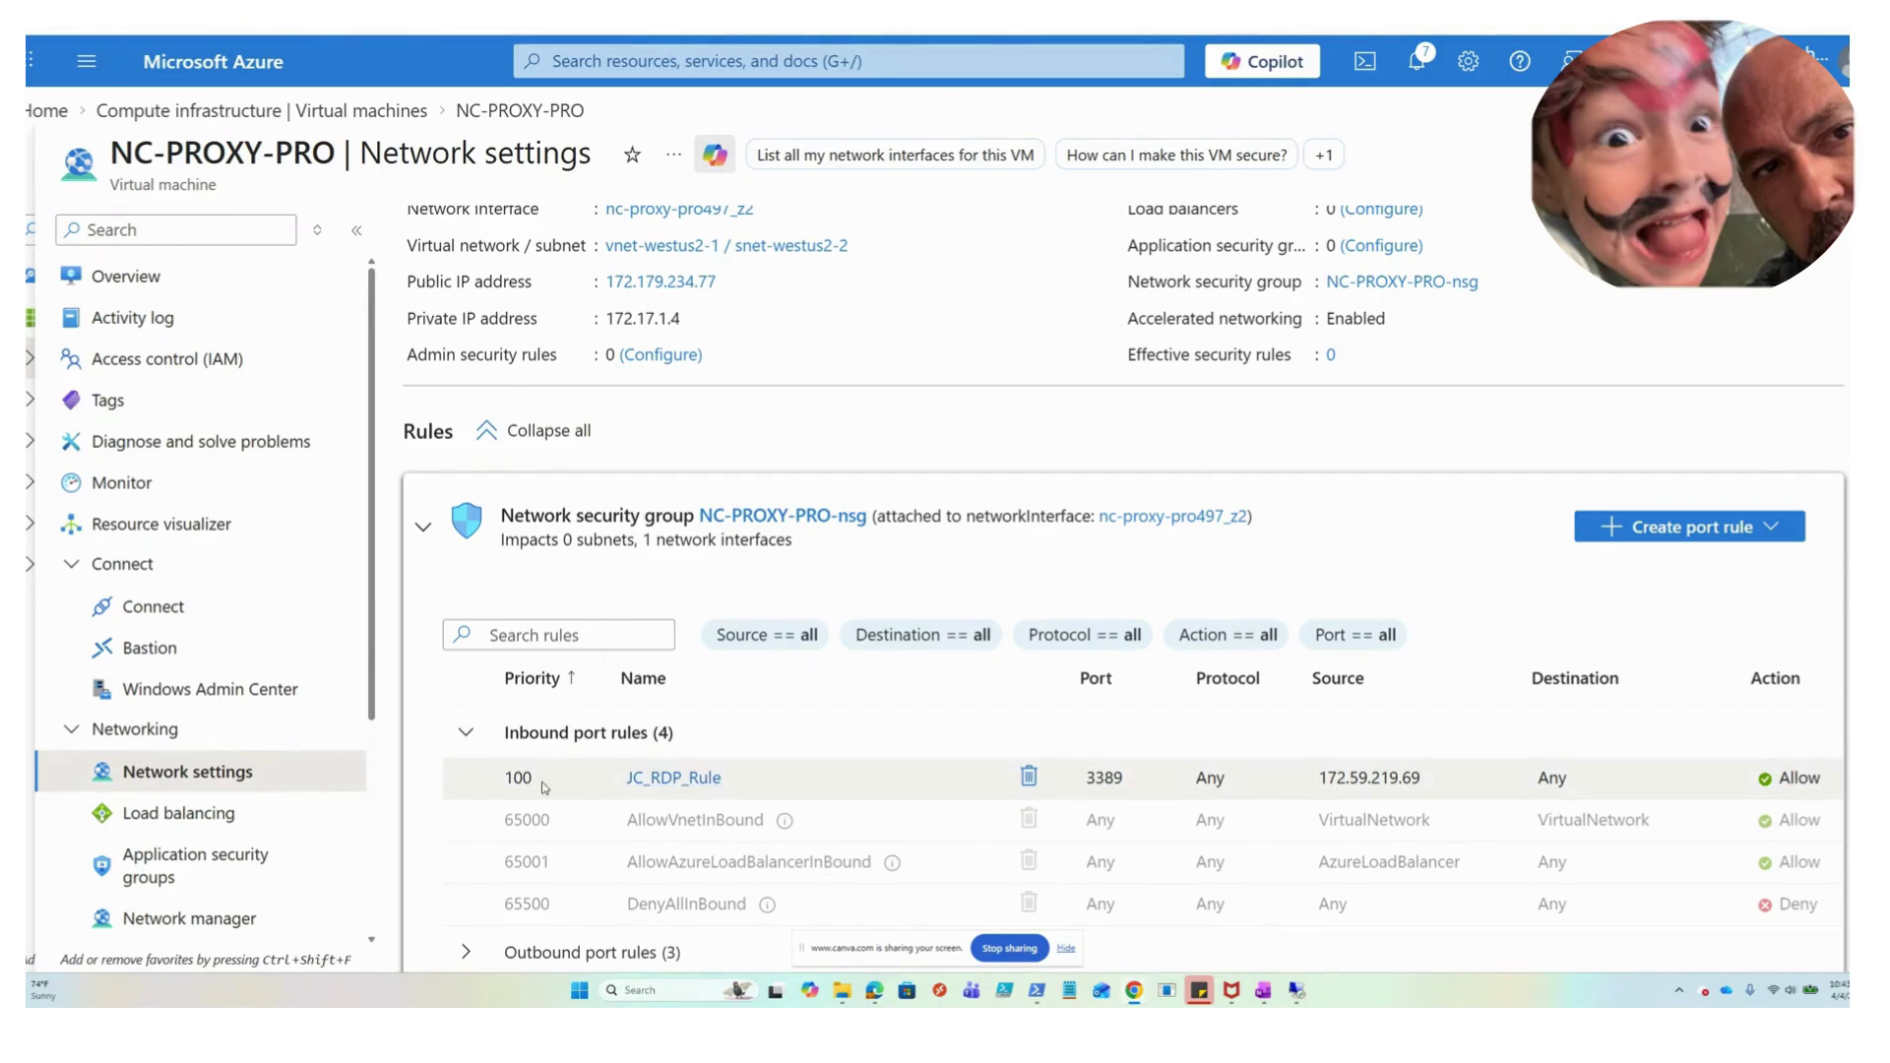
left_click(701, 778)
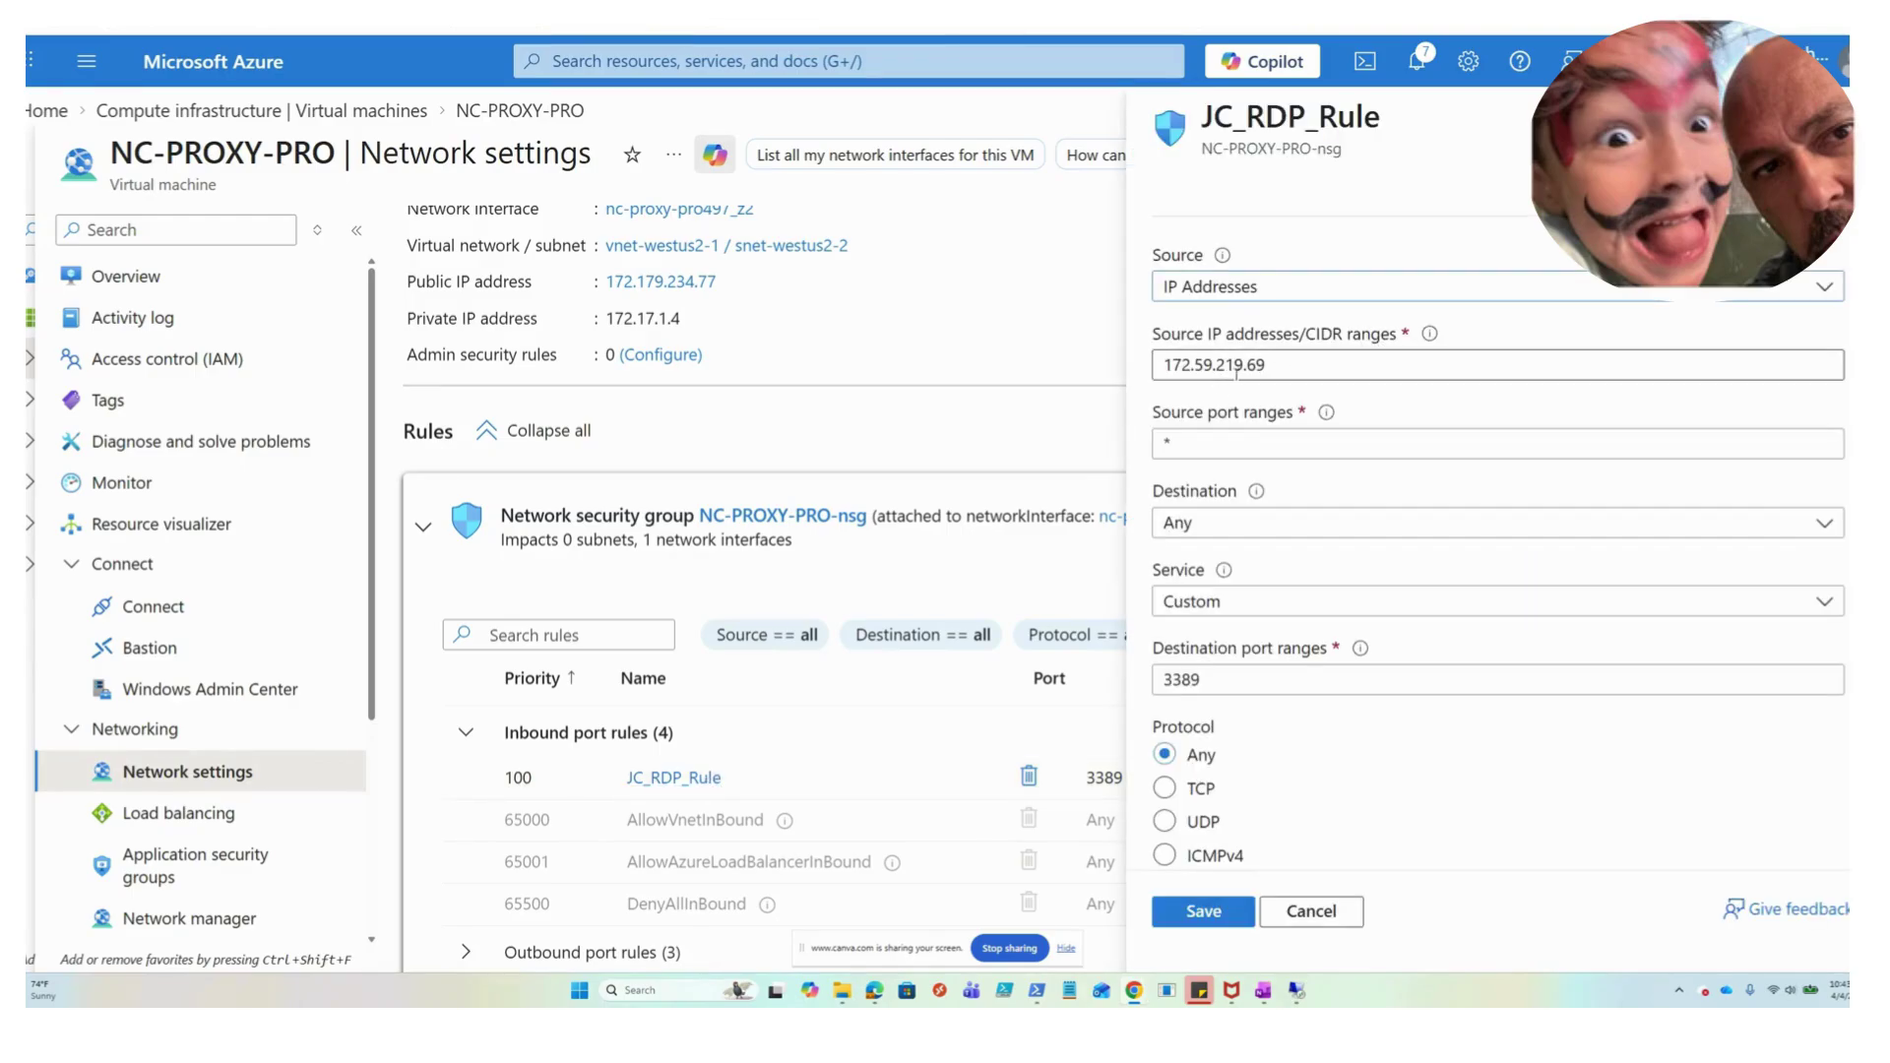
left_click(1217, 924)
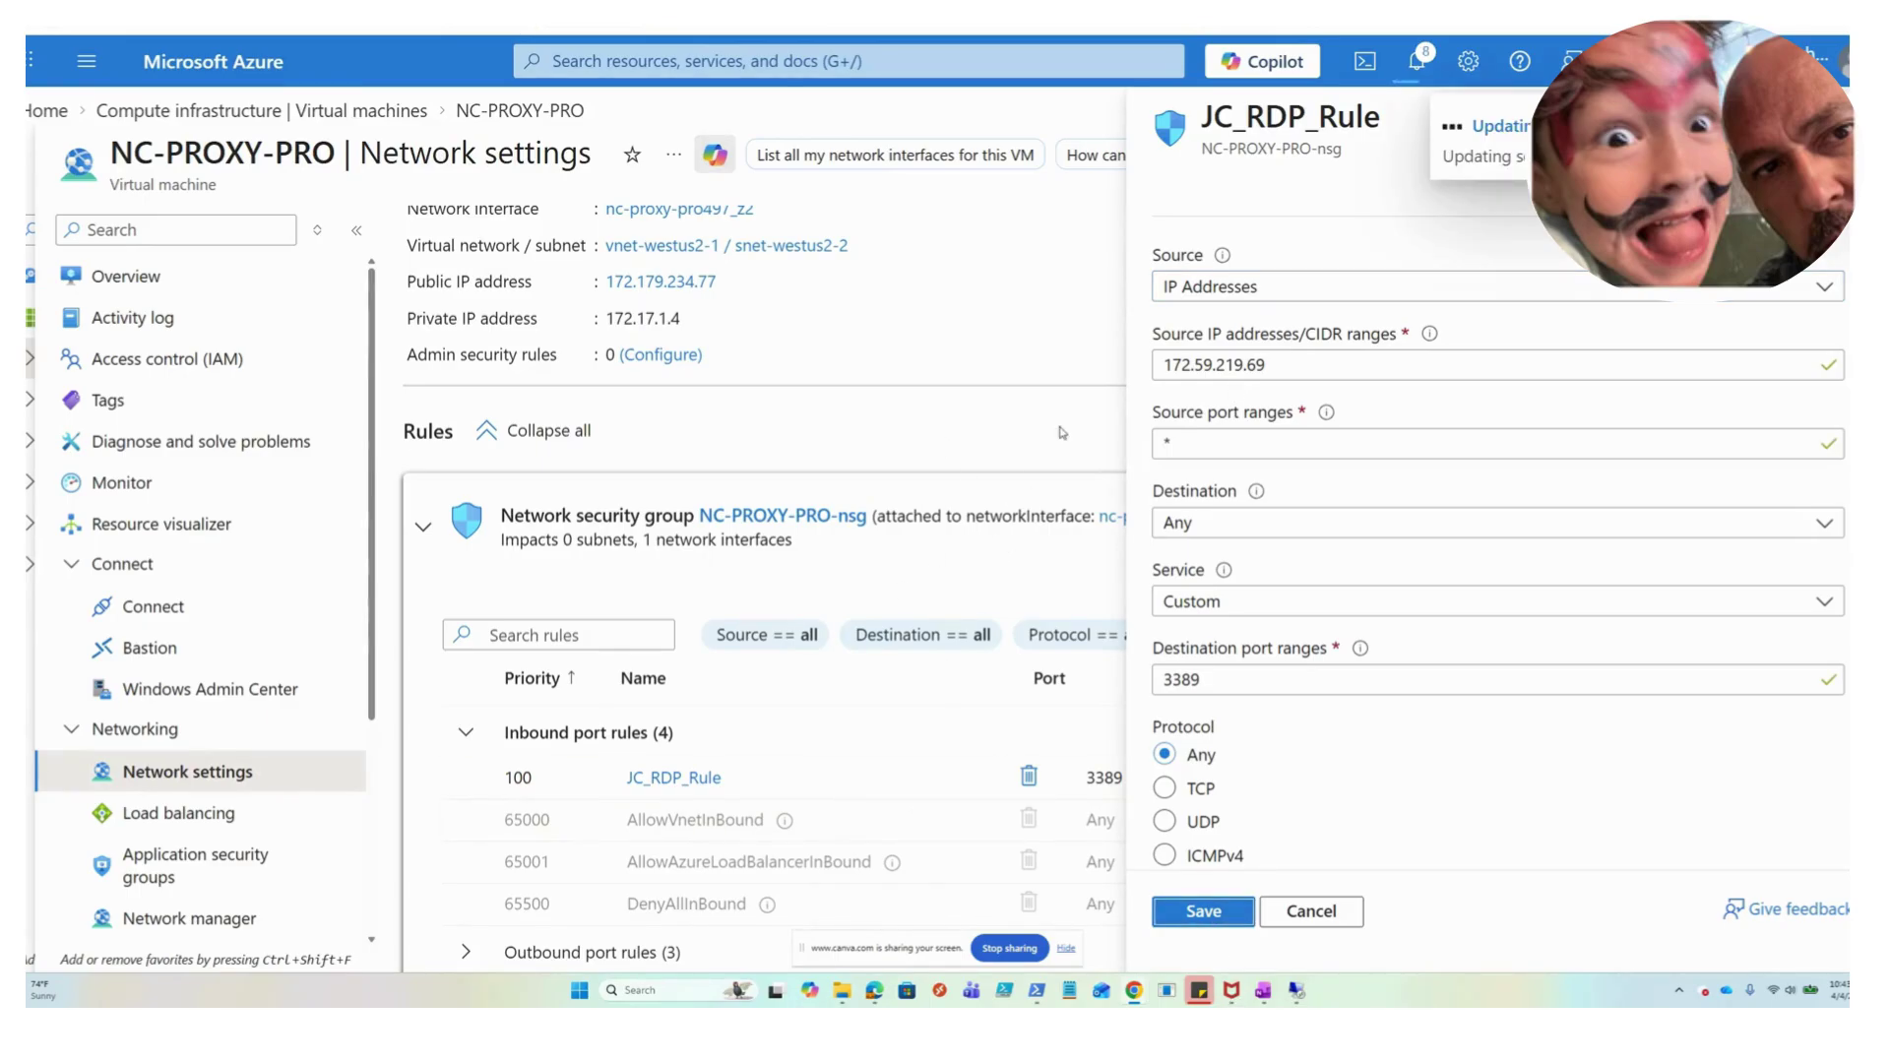